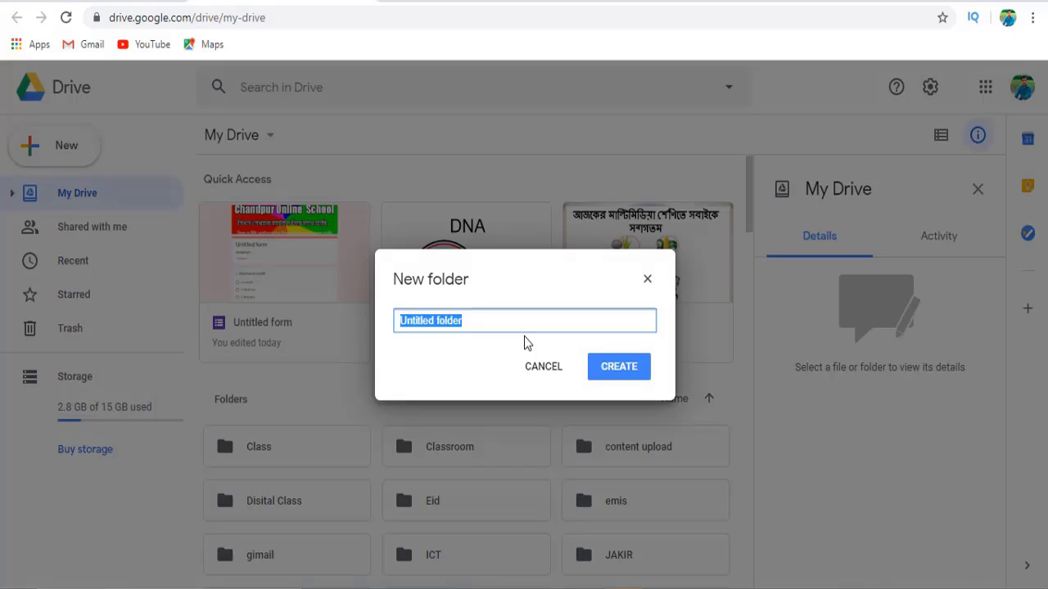
# - Create a new folder named কুইজ in My Drive
pyautogui.press('BackSpace')
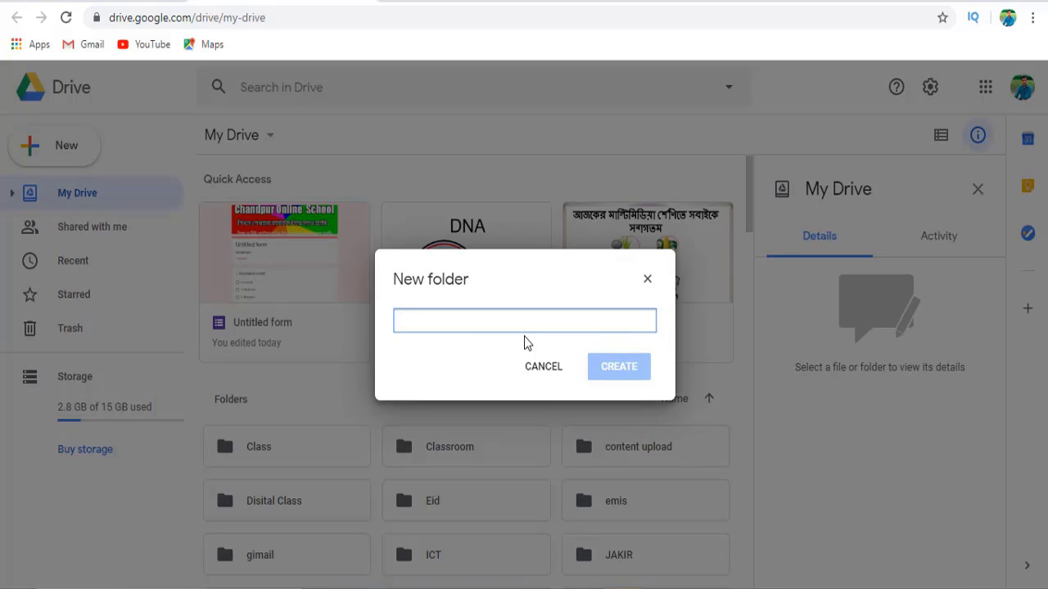
pyautogui.write('ku')
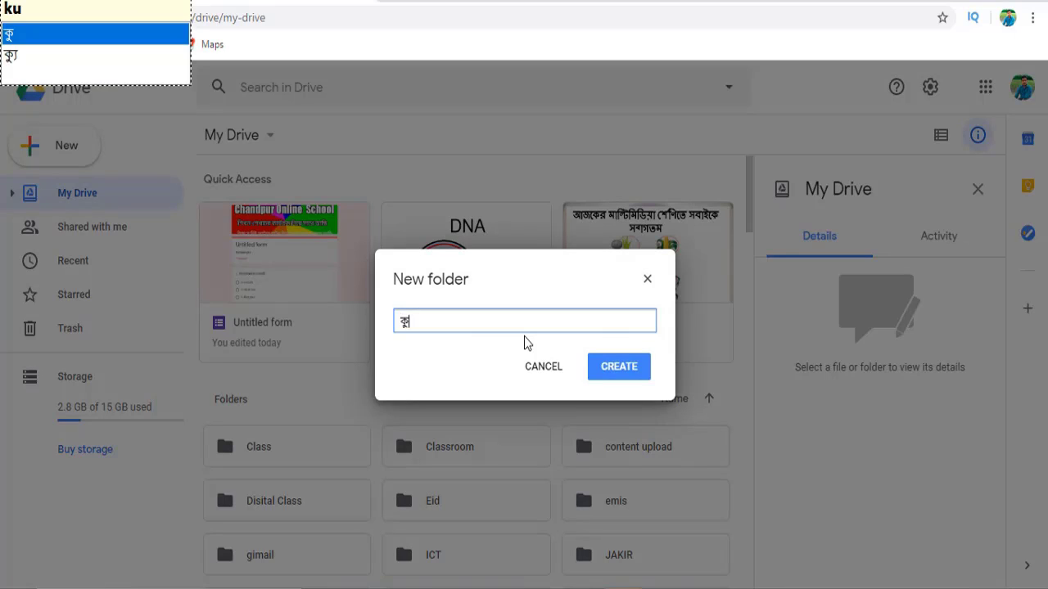
pyautogui.write('ij')
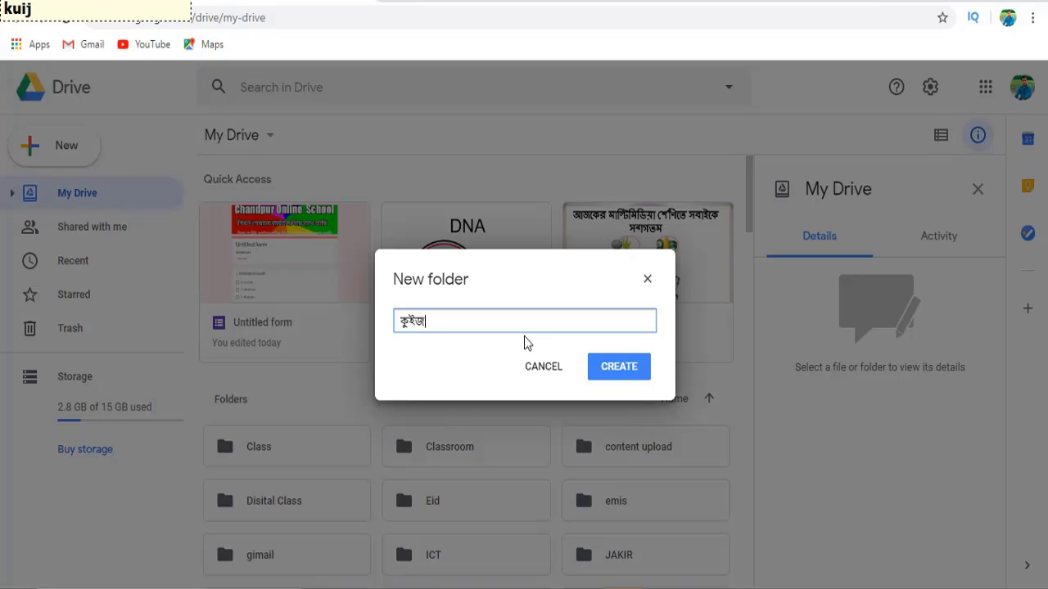
pyautogui.click(634, 368)
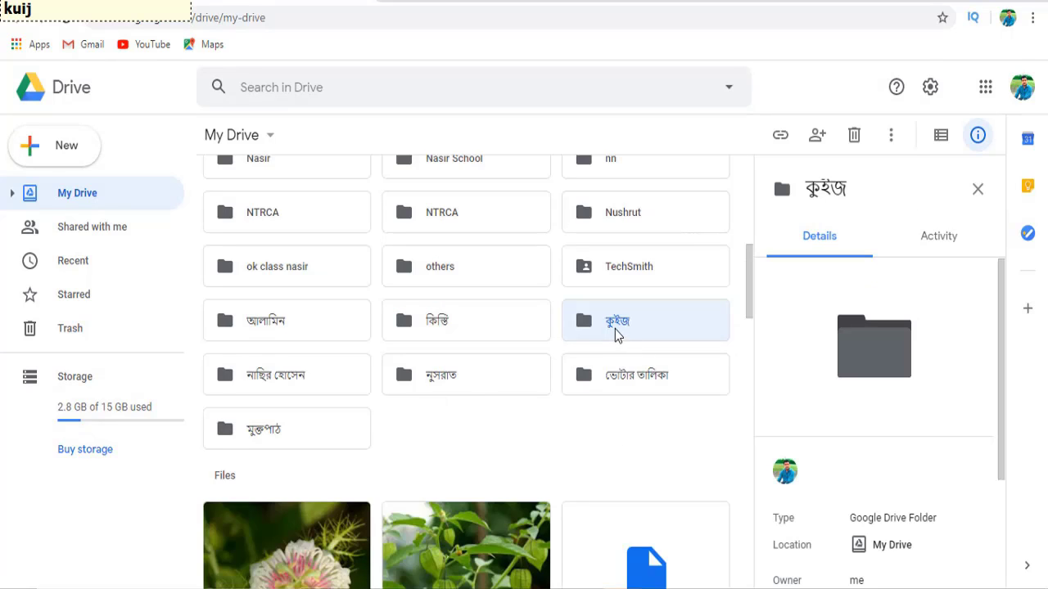
# - Open the কুইজ folder and create a blank Google Form in it
pyautogui.doubleClick(613, 326)
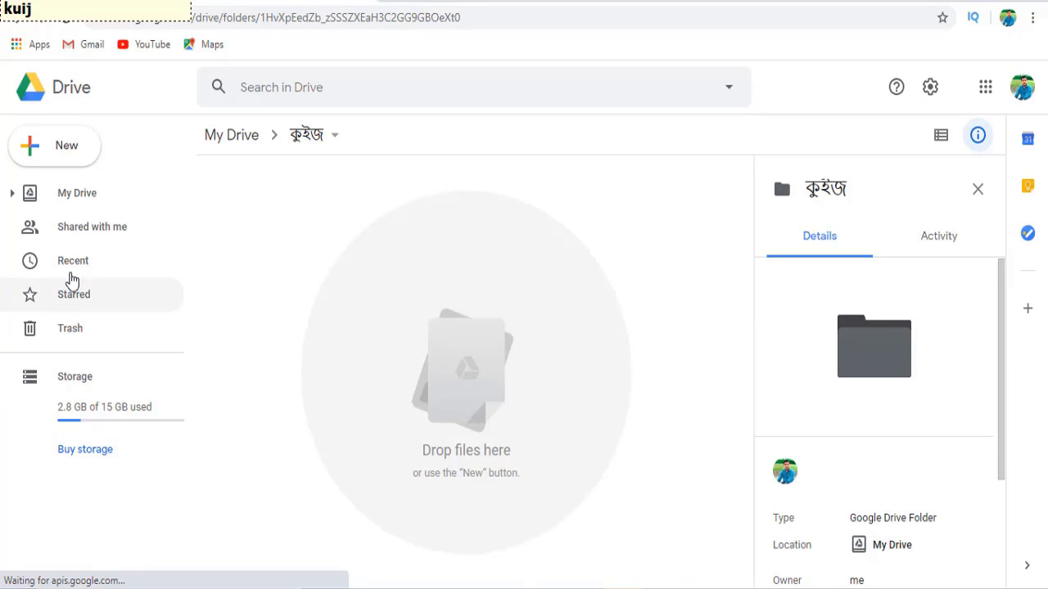
pyautogui.click(34, 149)
pyautogui.moveTo(107, 350)
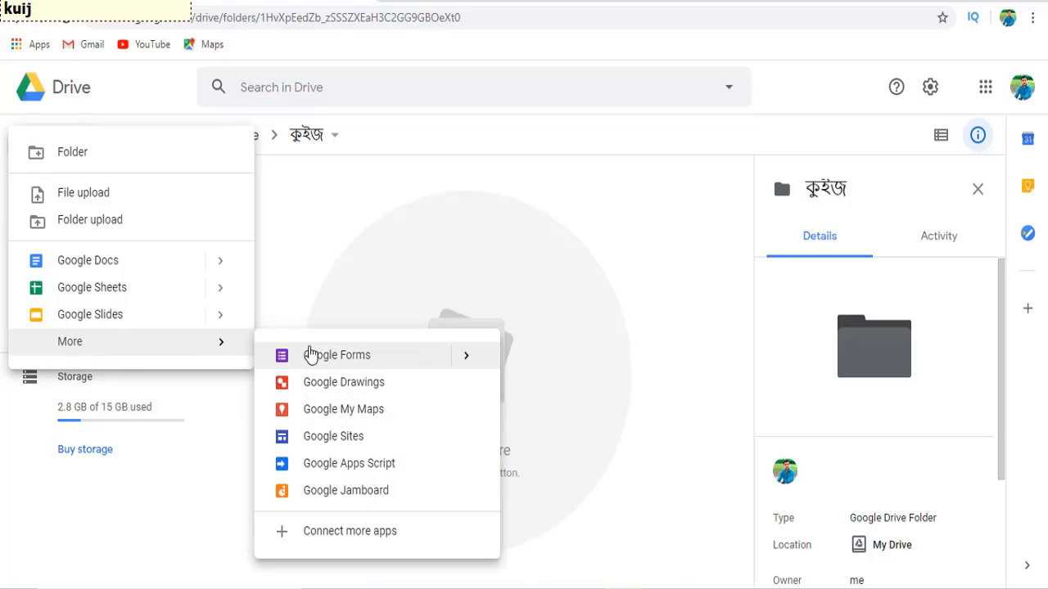
pyautogui.moveTo(464, 356)
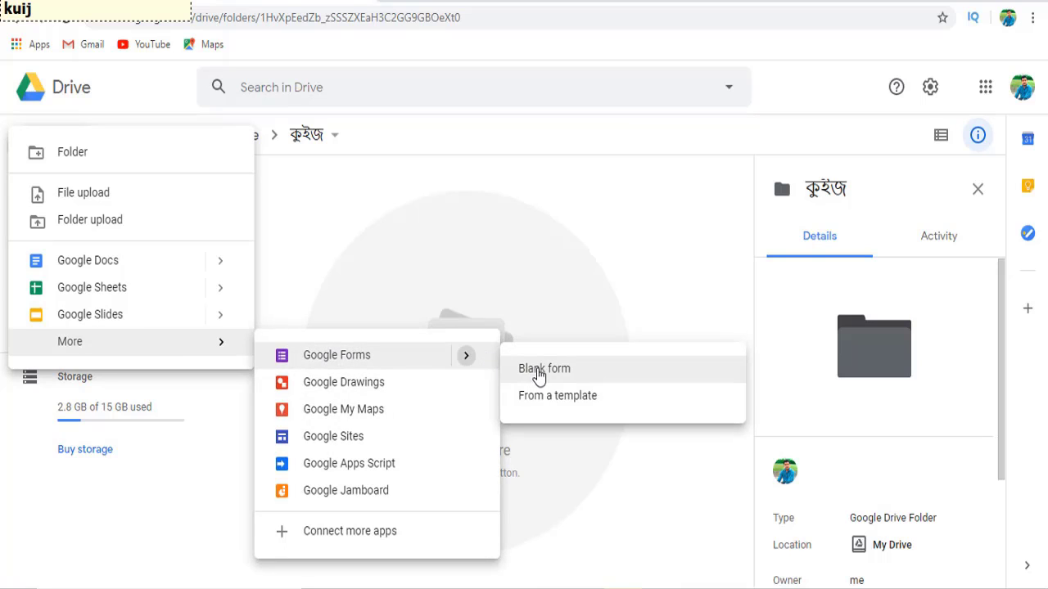
pyautogui.click(540, 369)
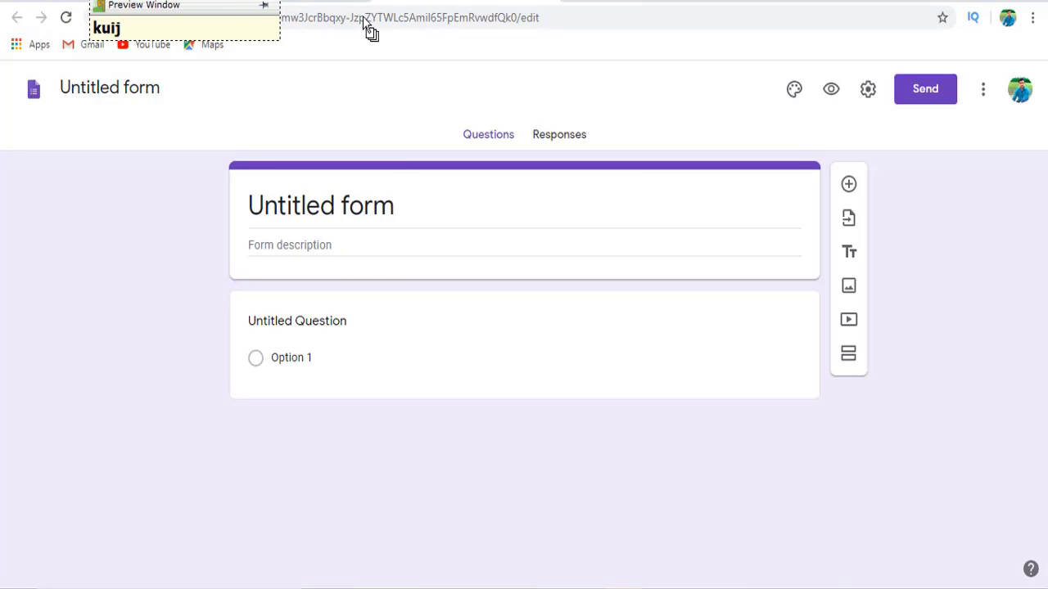
# - Title the form জীব বিজ্ঞান and enter শ্রেণিঃ দশম as its description
pyautogui.click(404, 208)
pyautogui.press('BackSpace')
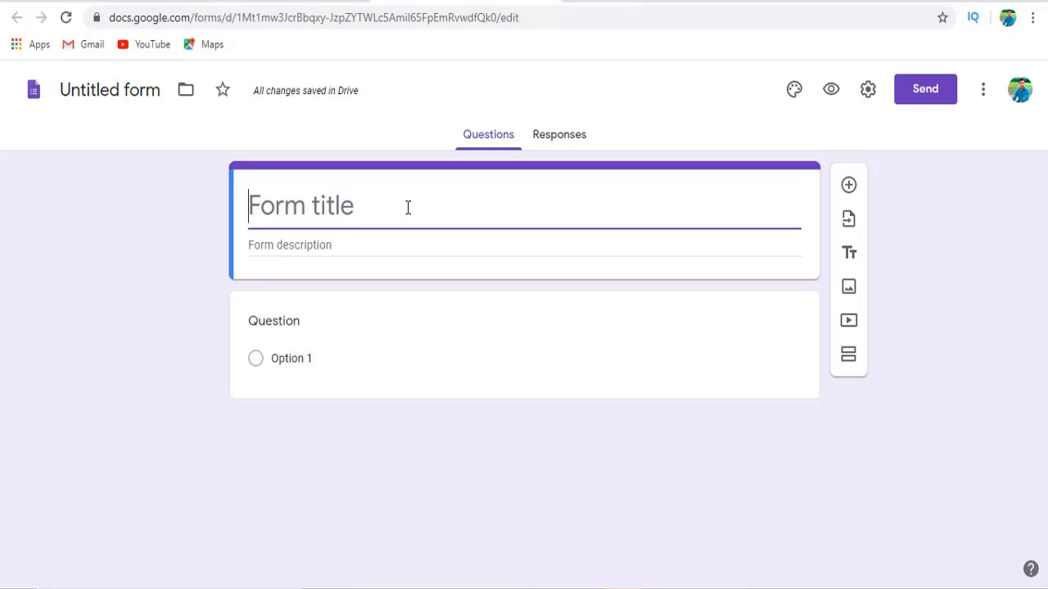
pyautogui.write('jI')
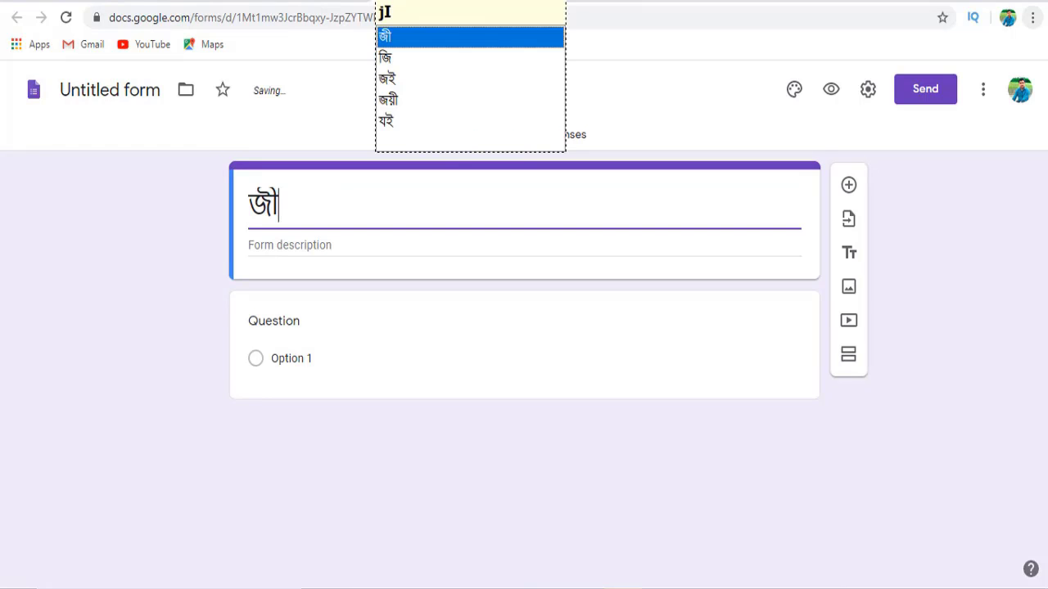
pyautogui.write('b bi')
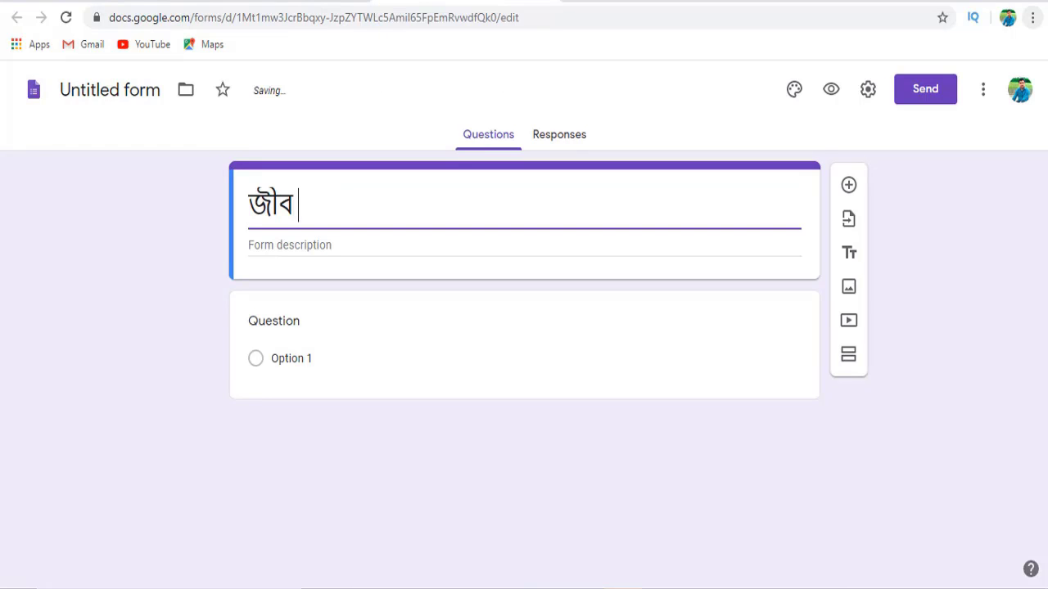
pyautogui.write('gga')
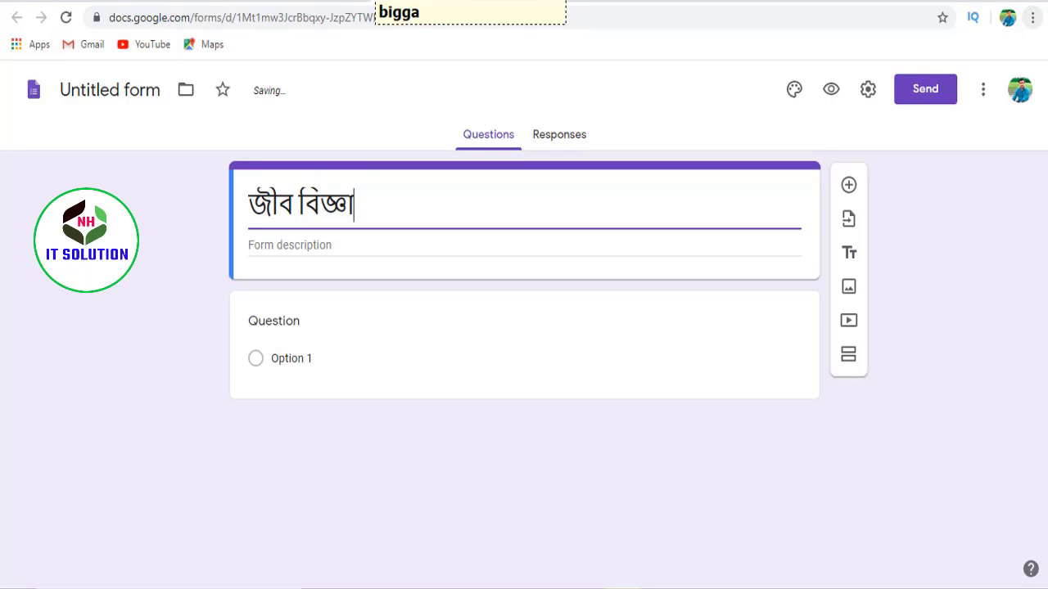
pyautogui.write('n')
pyautogui.press('space')
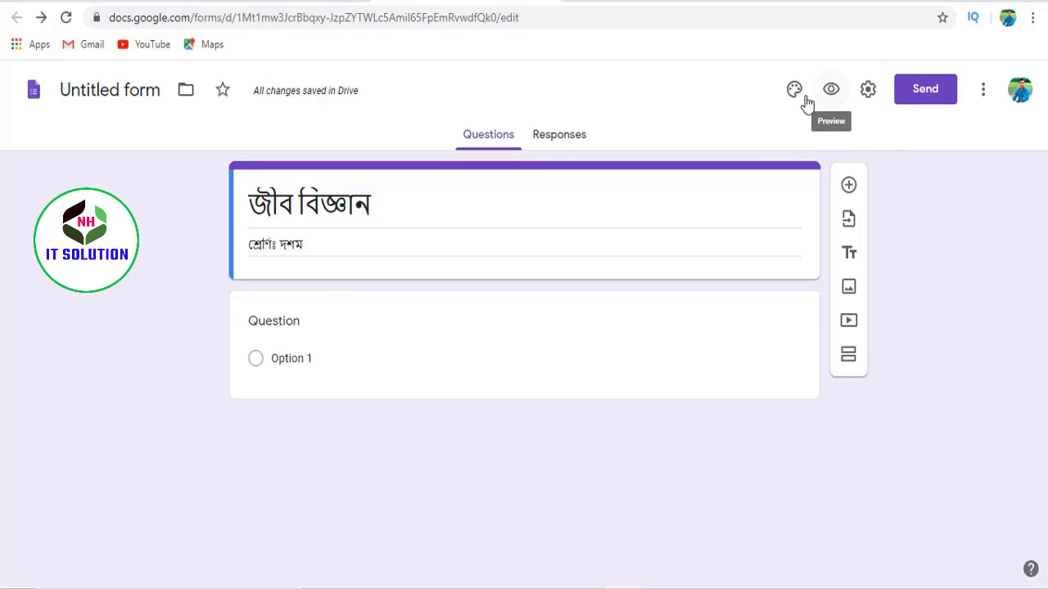
# - Set the form's header to the illustrated laboratory glassware image from the Work and School themes
pyautogui.click(791, 102)
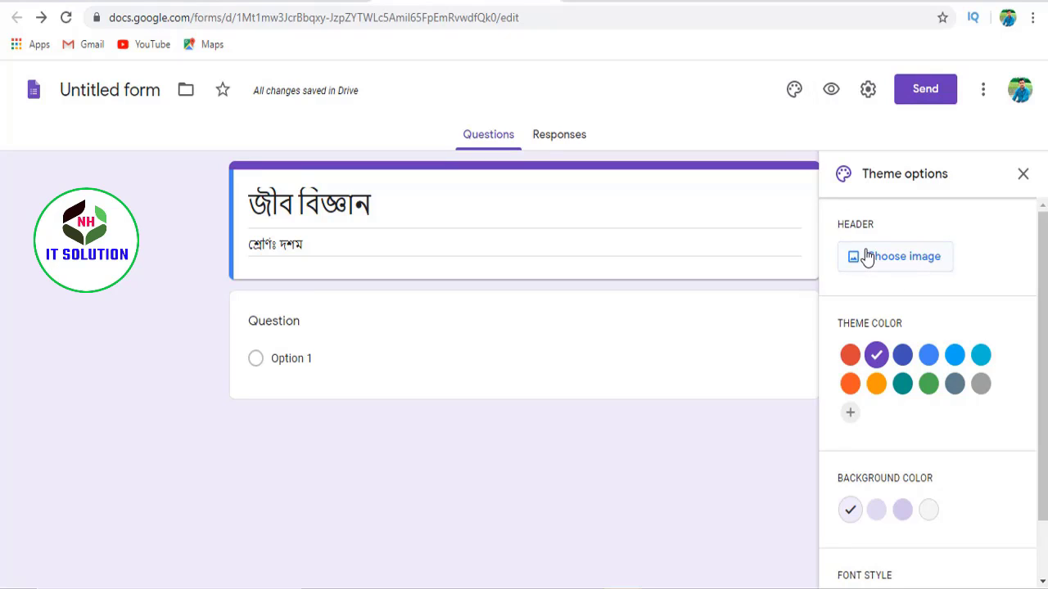
pyautogui.click(866, 257)
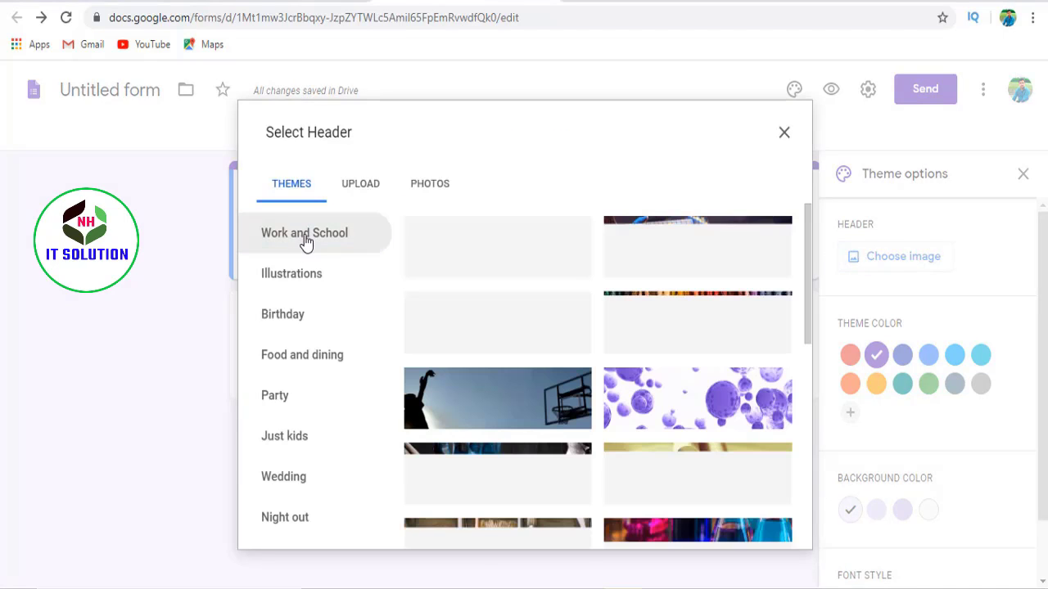
pyautogui.scroll(-2, 688, 373)
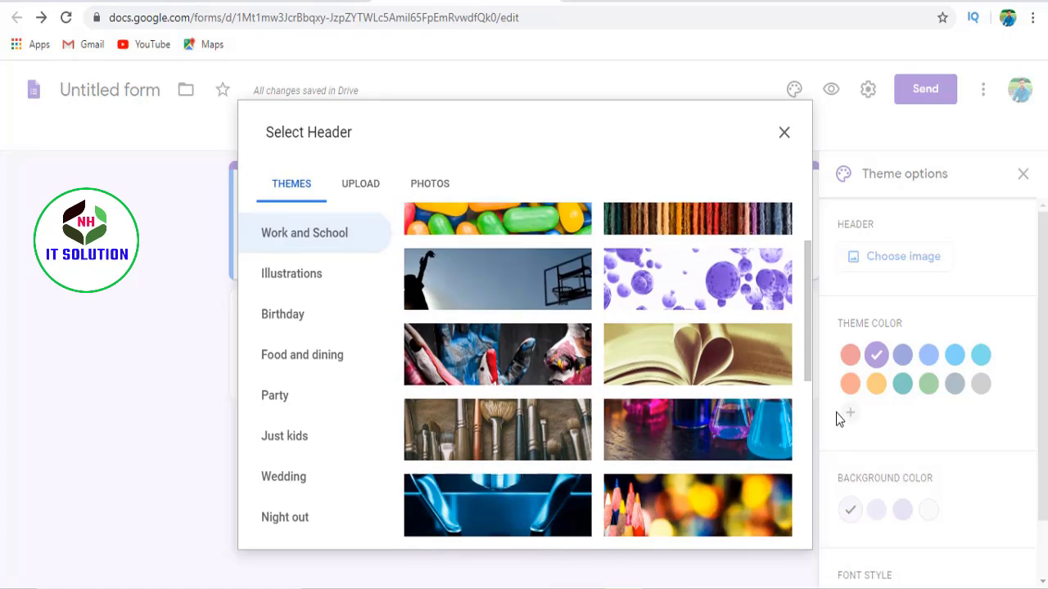
pyautogui.scroll(-10, 795, 437)
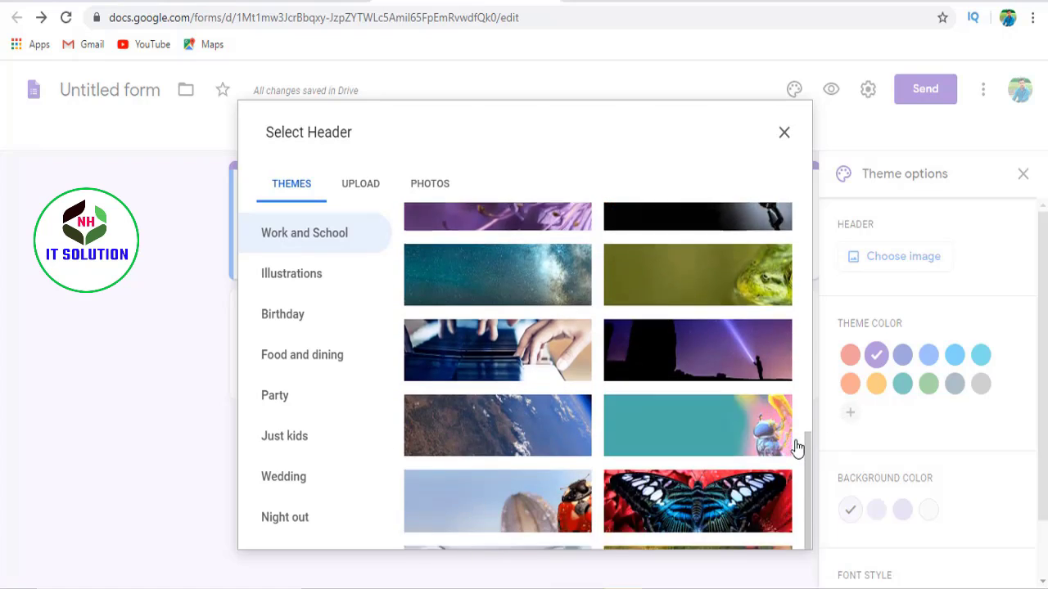
pyautogui.scroll(-4, 794, 448)
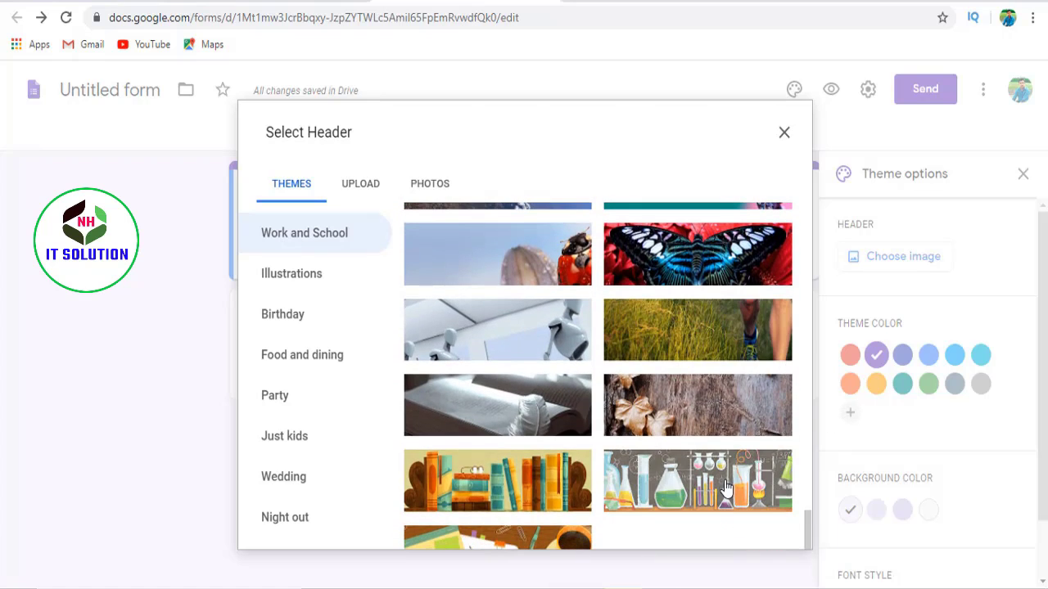
pyautogui.click(724, 484)
pyautogui.click(778, 532)
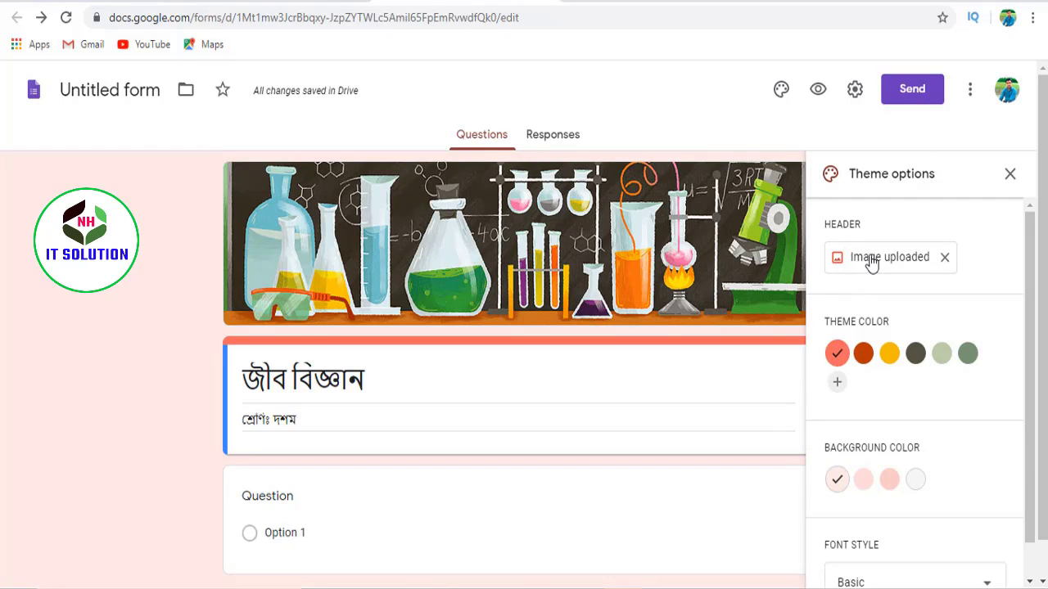
# - Upload the colourful Chandpur Online School banner from the Desktop's online work folder as the form header and close the theme options
pyautogui.click(872, 260)
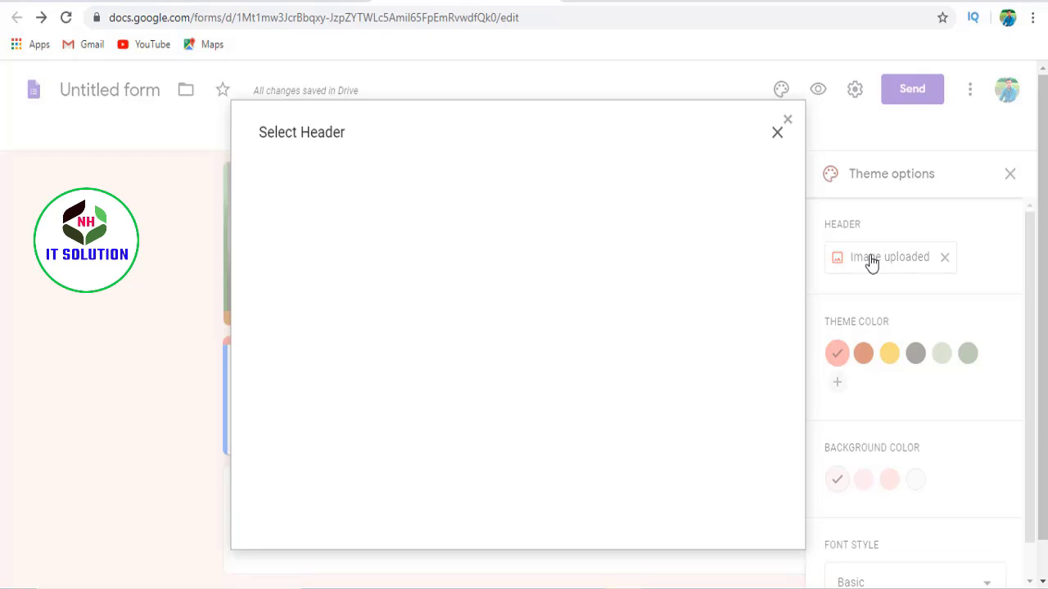
pyautogui.click(352, 190)
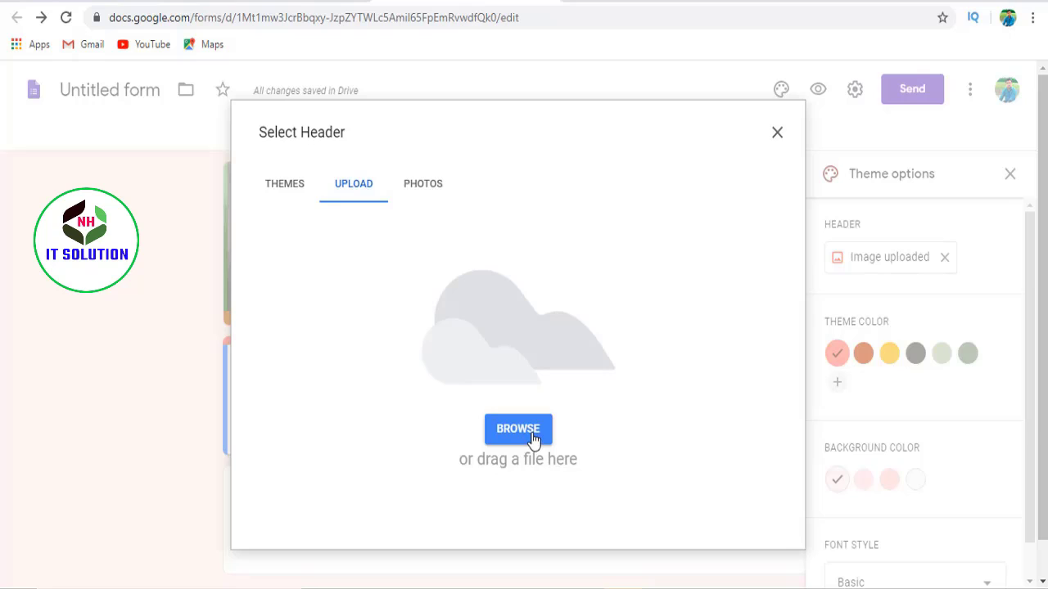
pyautogui.click(534, 441)
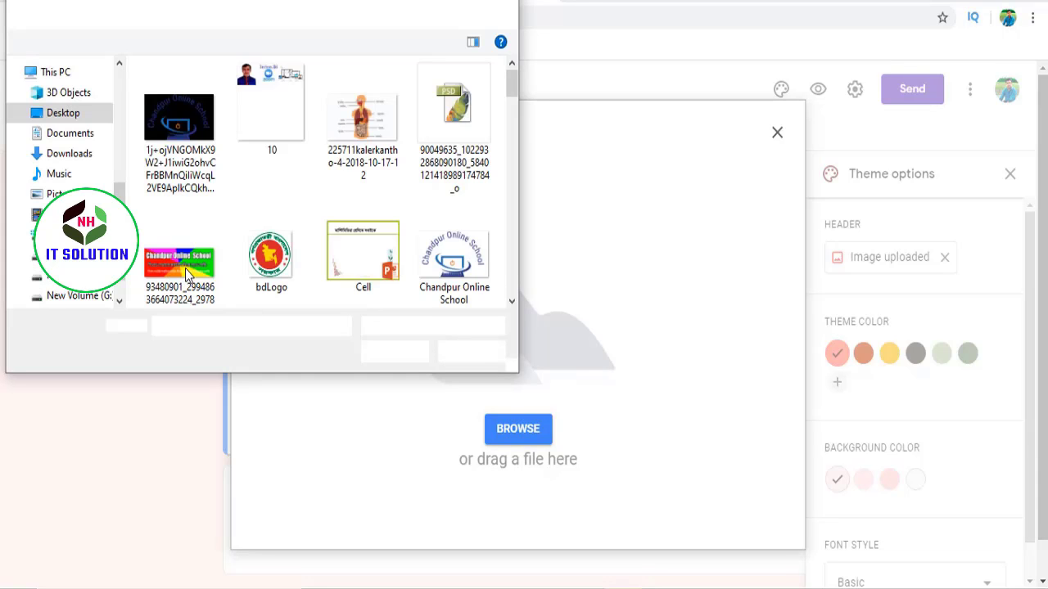
pyautogui.click(184, 269)
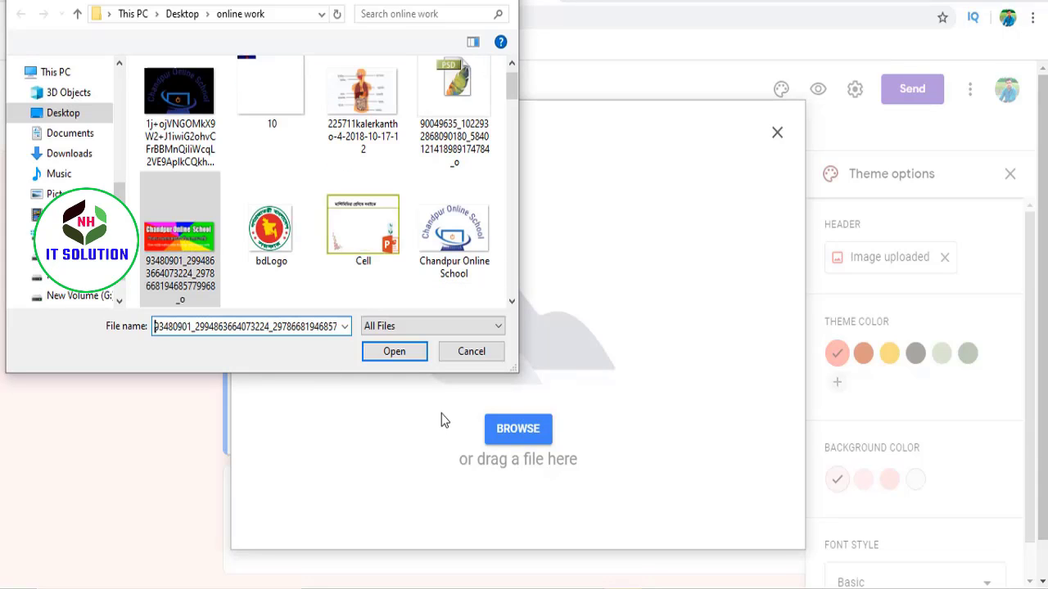
pyautogui.click(390, 355)
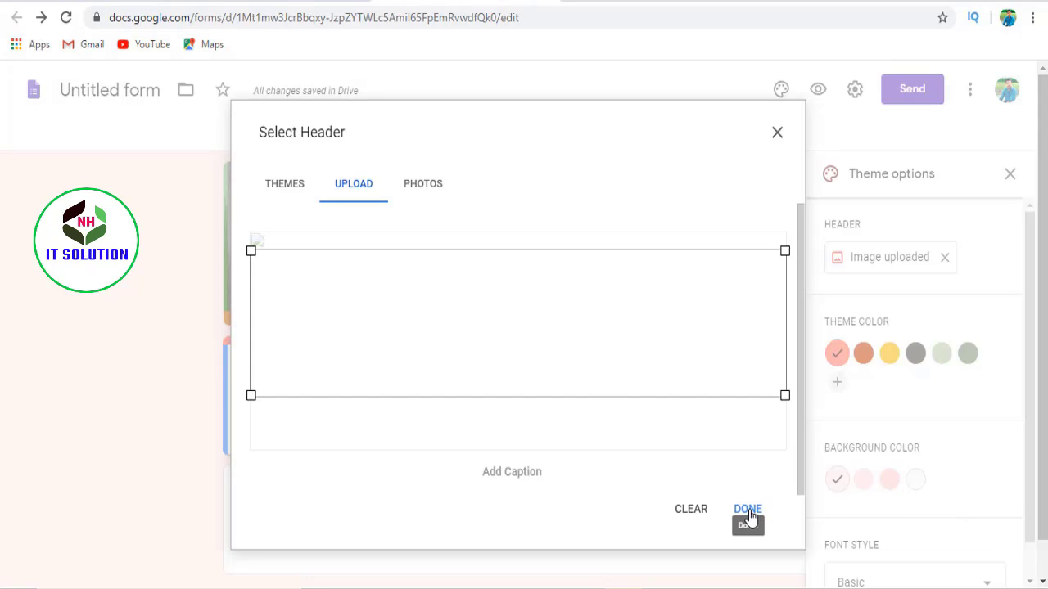
pyautogui.click(750, 511)
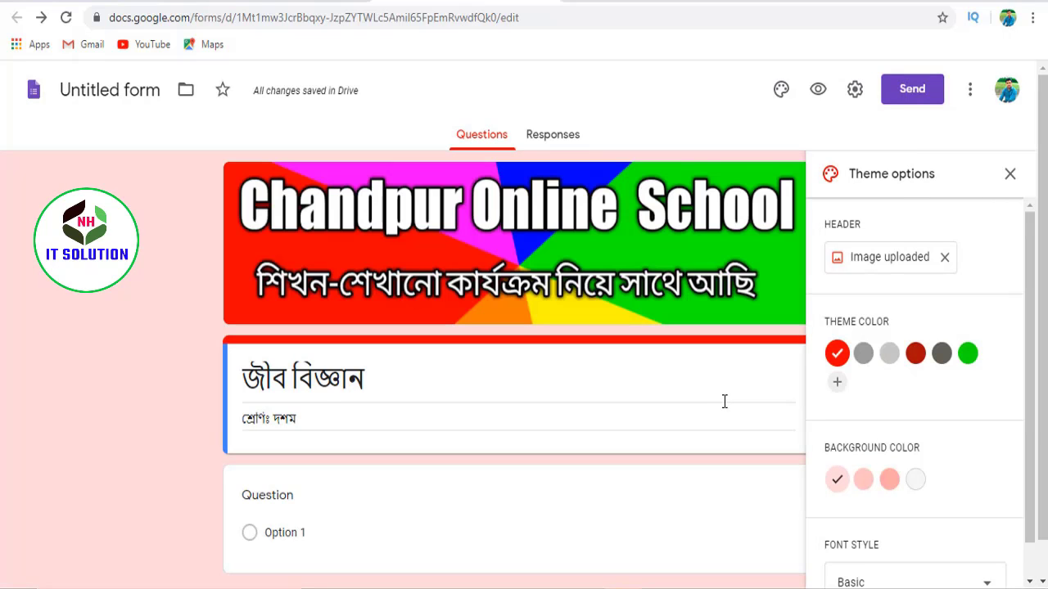
pyautogui.scroll(-2, 770, 402)
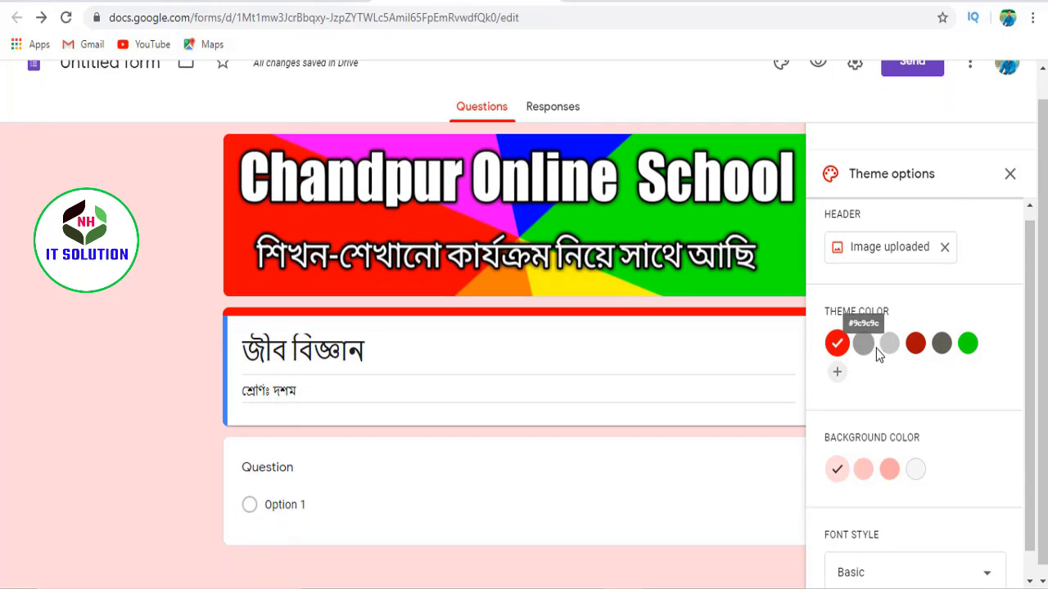
pyautogui.scroll(2, 1023, 188)
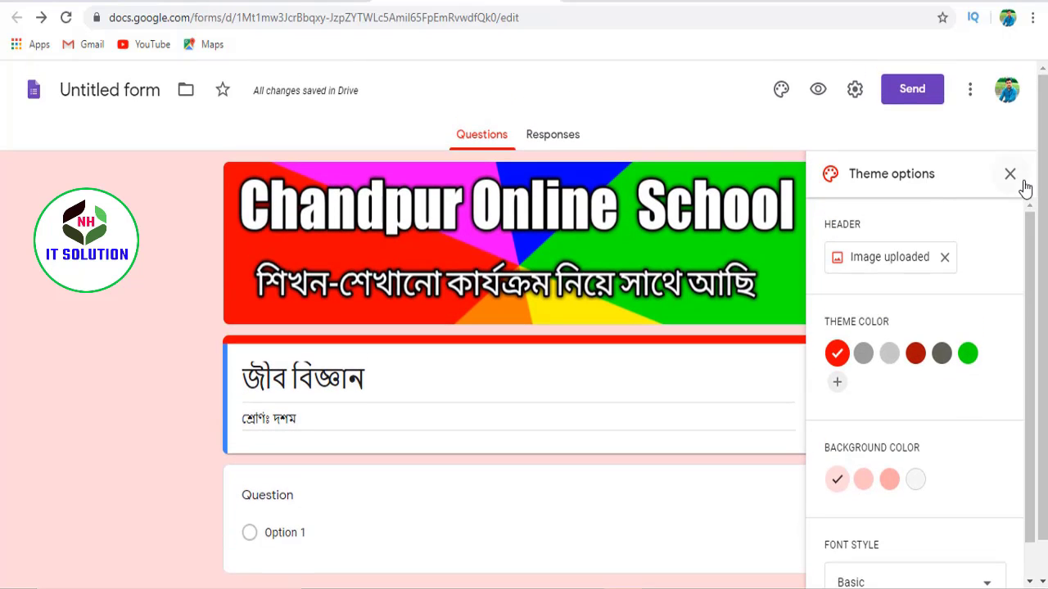
pyautogui.click(1009, 174)
# - Change the type of the first question, below the form description, to Short answer
pyautogui.scroll(-2, 381, 428)
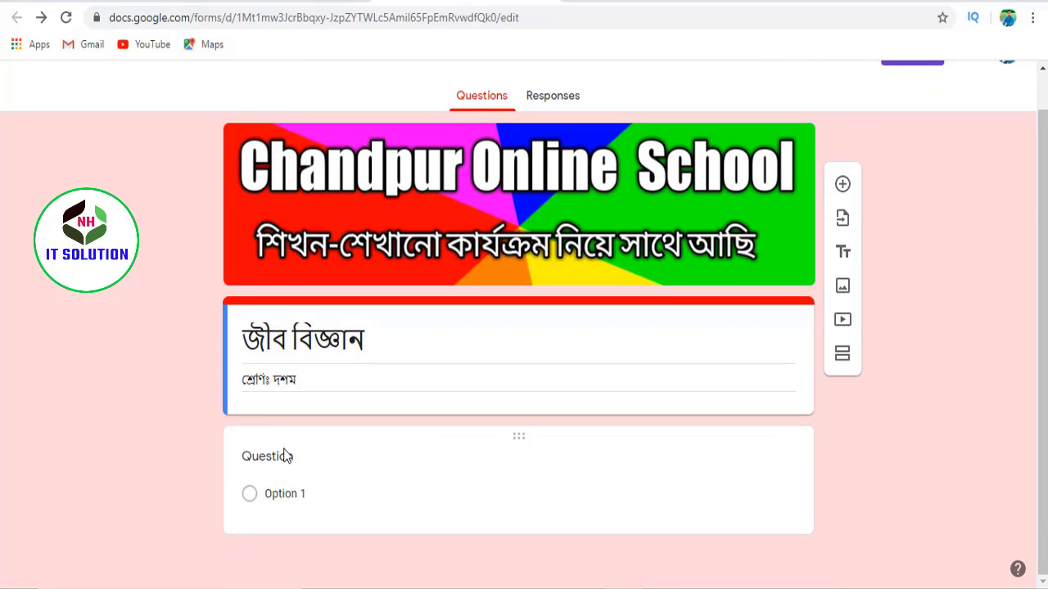
pyautogui.click(284, 458)
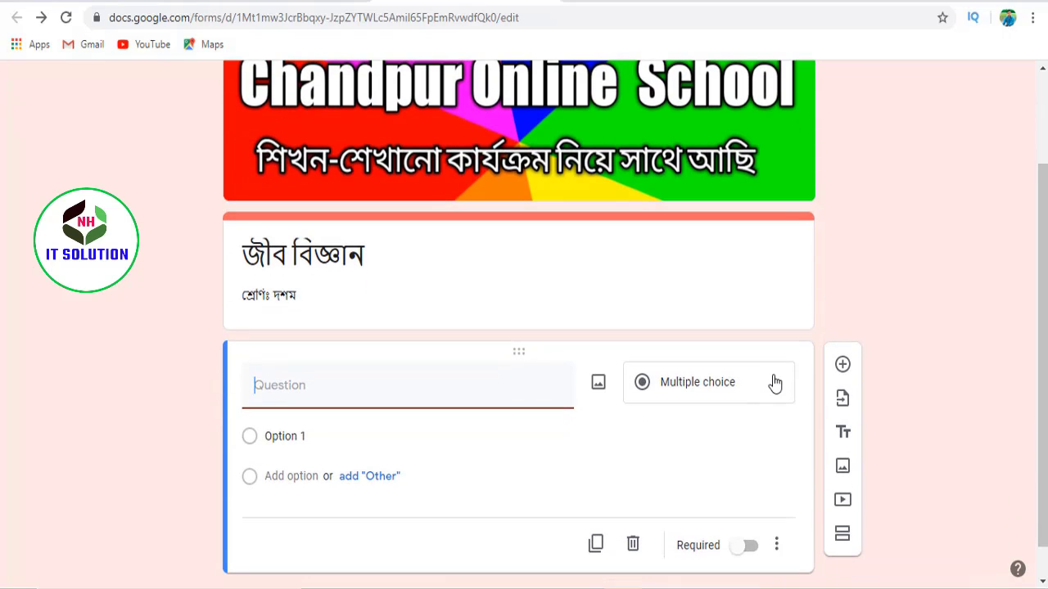
pyautogui.click(778, 387)
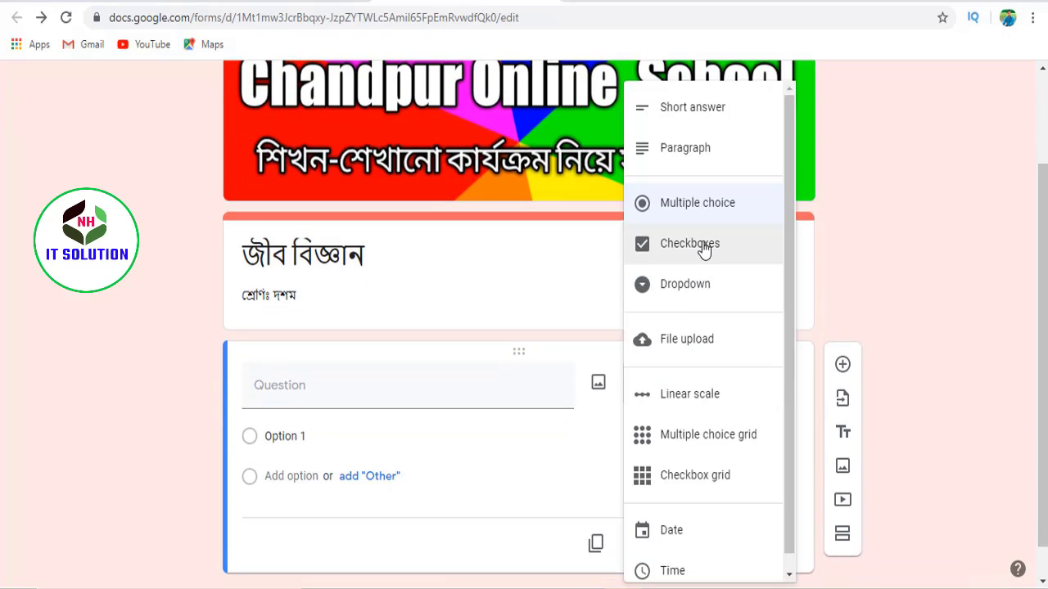
pyautogui.click(703, 109)
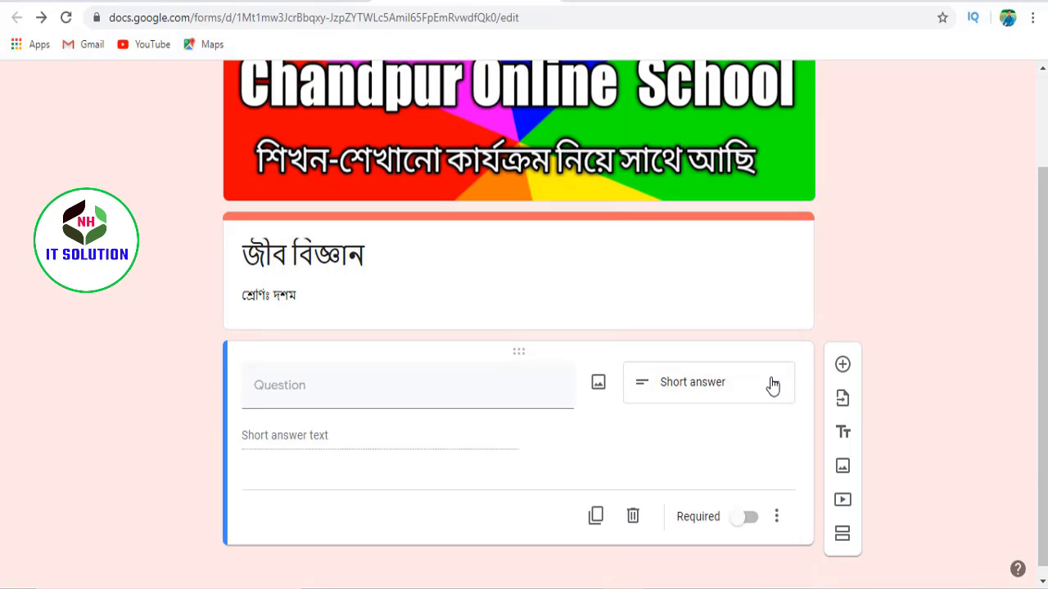
pyautogui.click(776, 385)
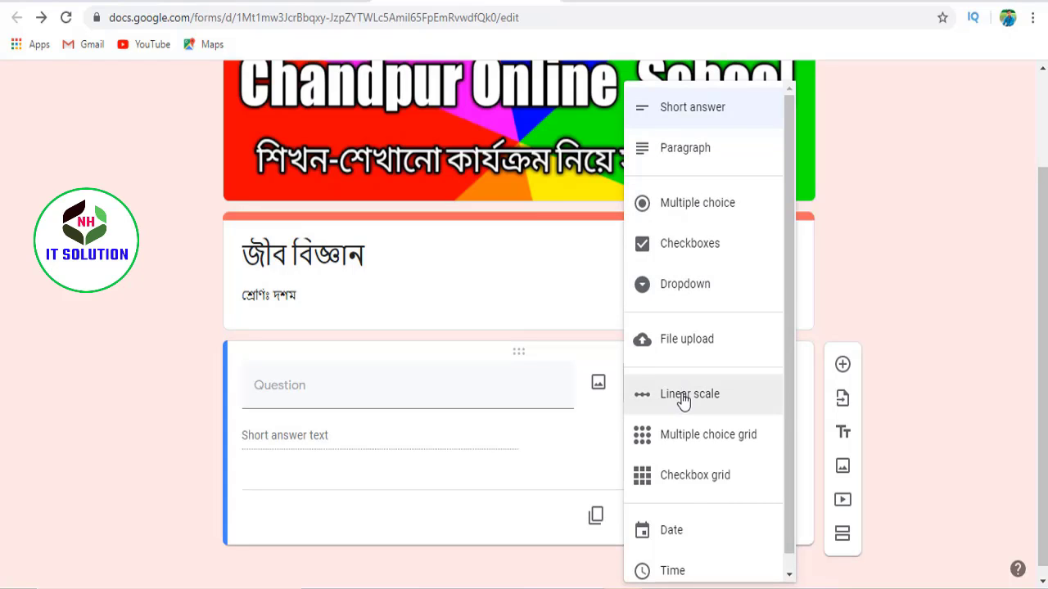
pyautogui.click(704, 114)
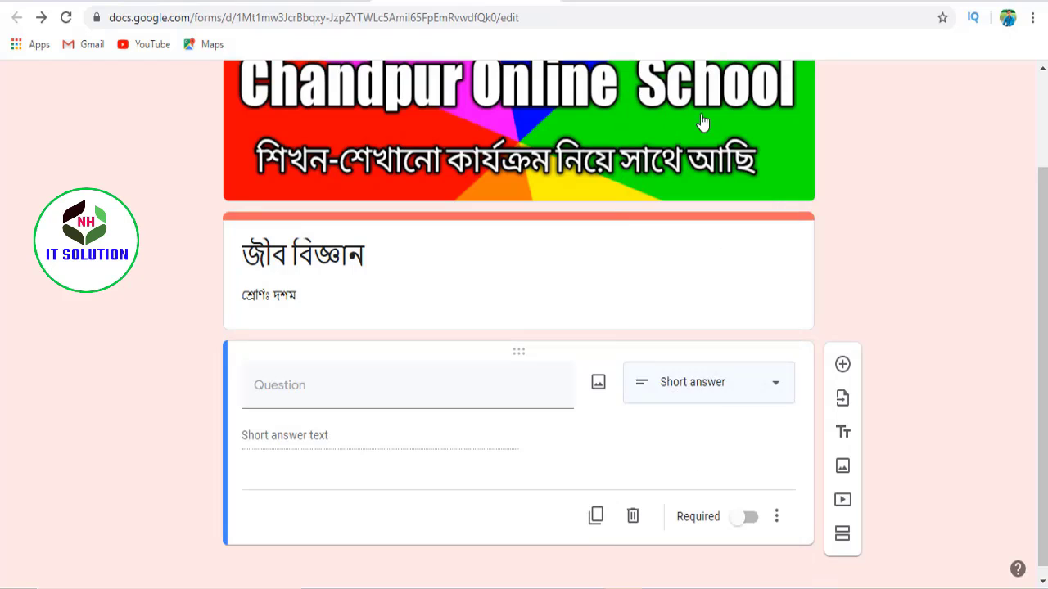
# - Title the first short-answer question শিক্ষার্থীর নামঃ and make it required
pyautogui.click(290, 389)
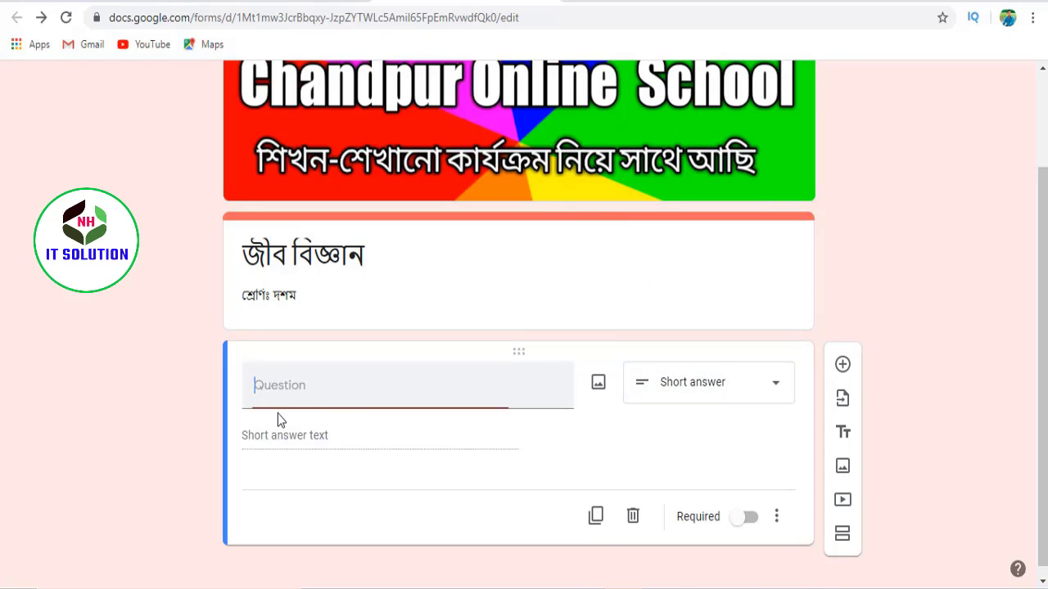
pyautogui.write('shi')
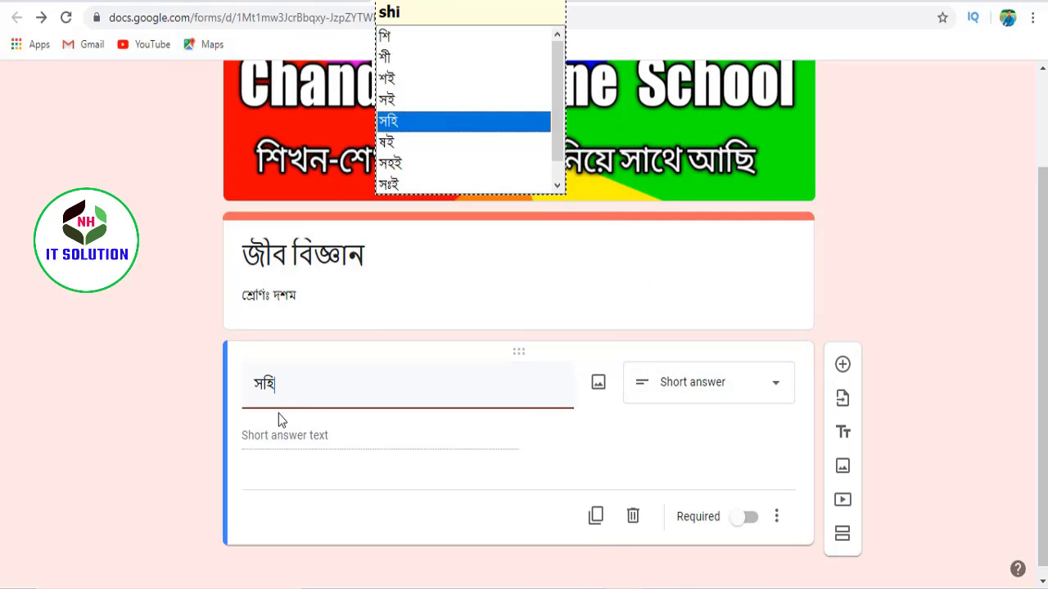
pyautogui.write('kkharthir nam')
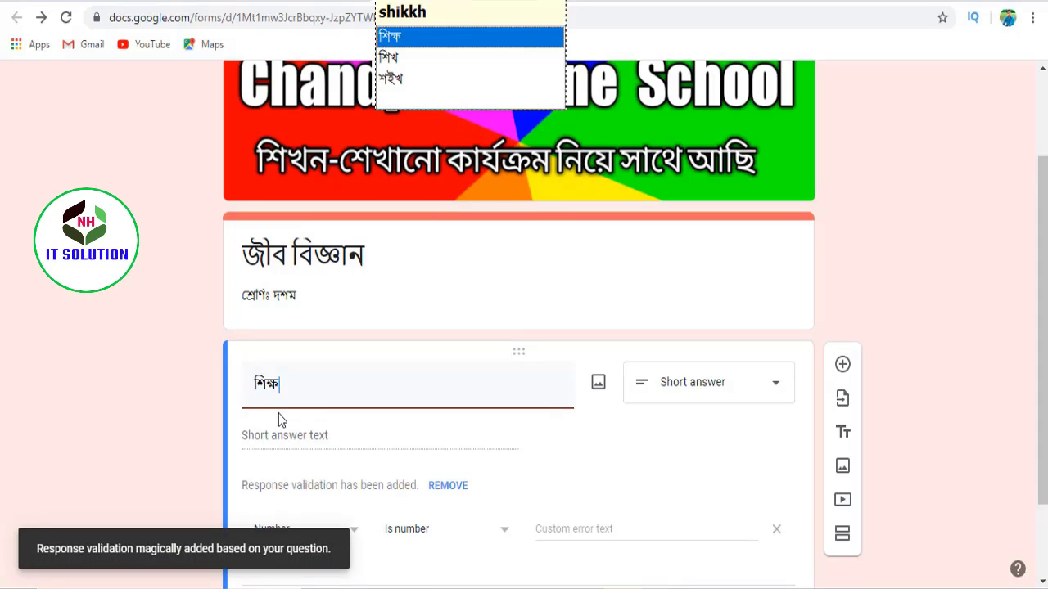
pyautogui.write(':')
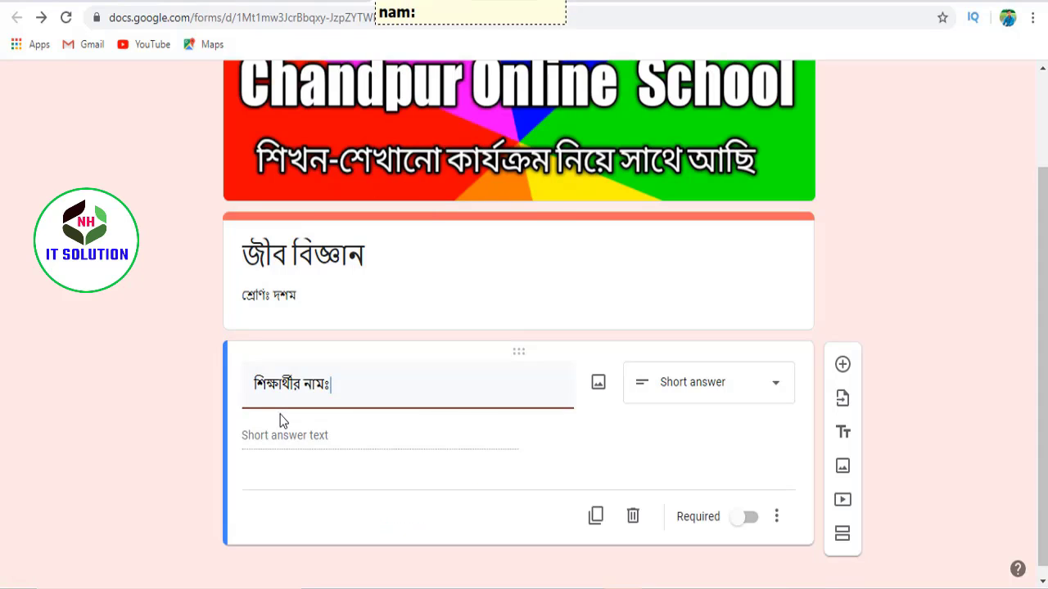
pyautogui.scroll(-1, 2, 92)
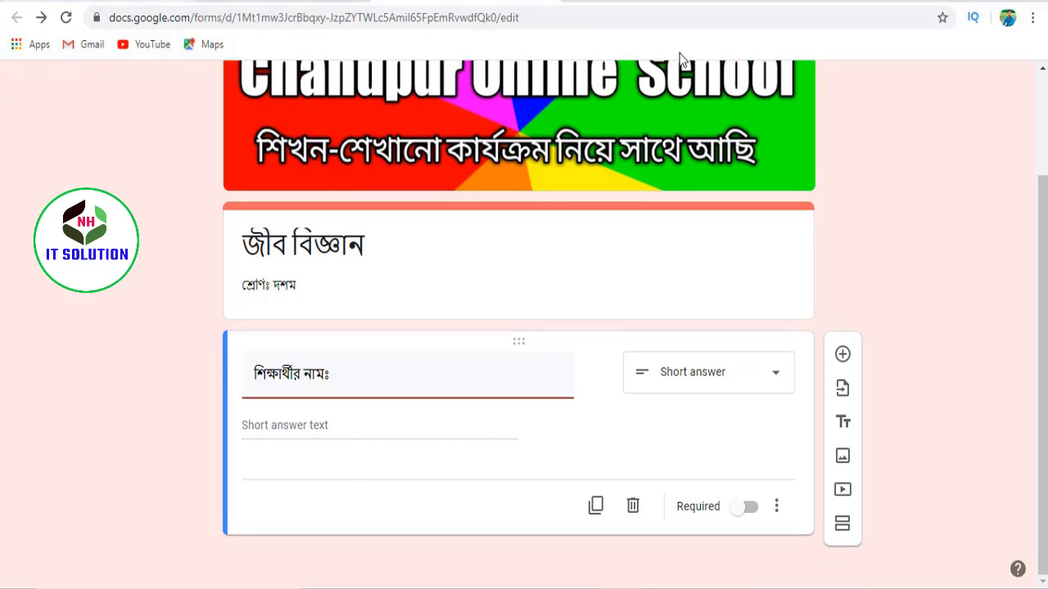
pyautogui.click(746, 511)
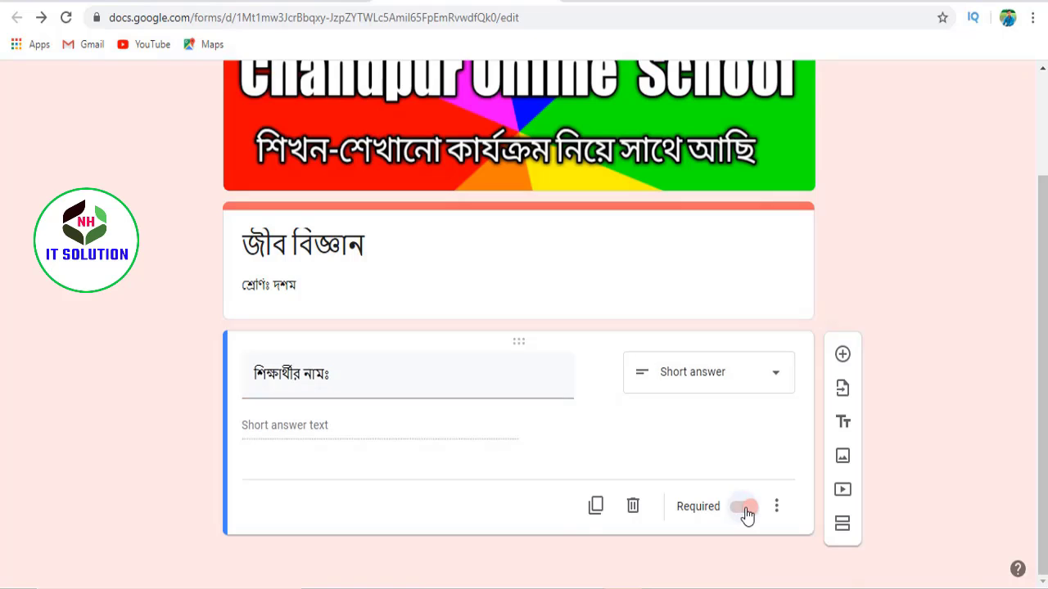
# - Duplicate the student-name question as বিদ্যালয়ের নামঃ, and duplicate that copy as রোলঃ
pyautogui.click(596, 508)
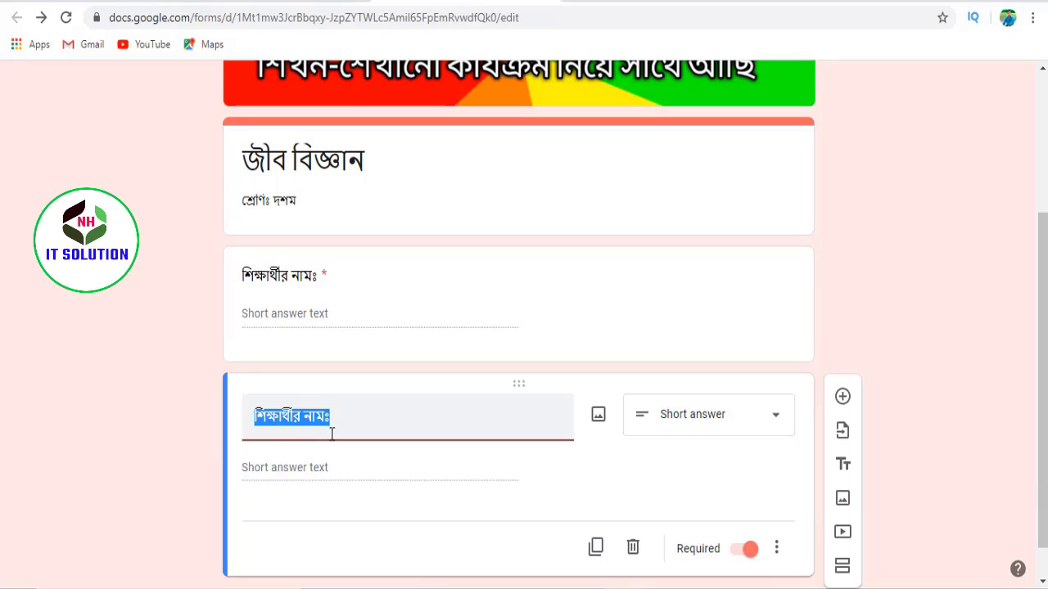
pyautogui.write('bidyalYer')
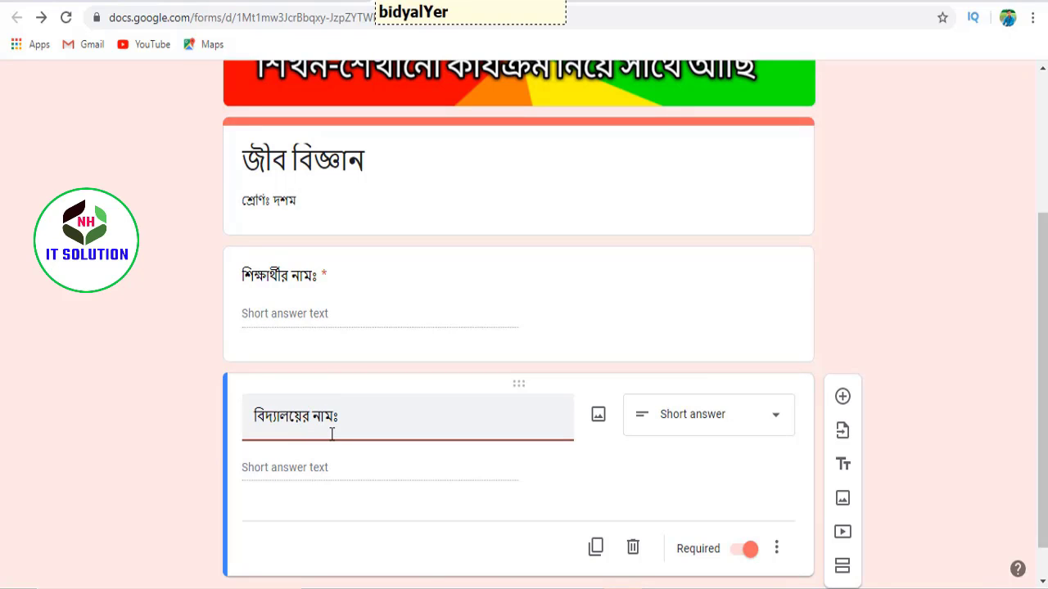
pyautogui.scroll(-1, 399, 475)
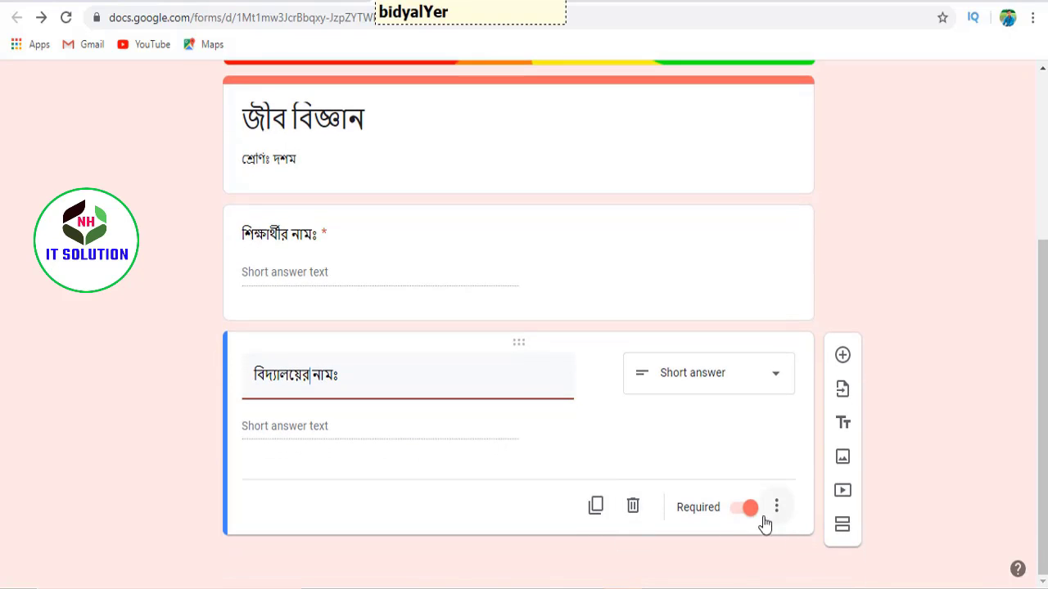
pyautogui.click(595, 506)
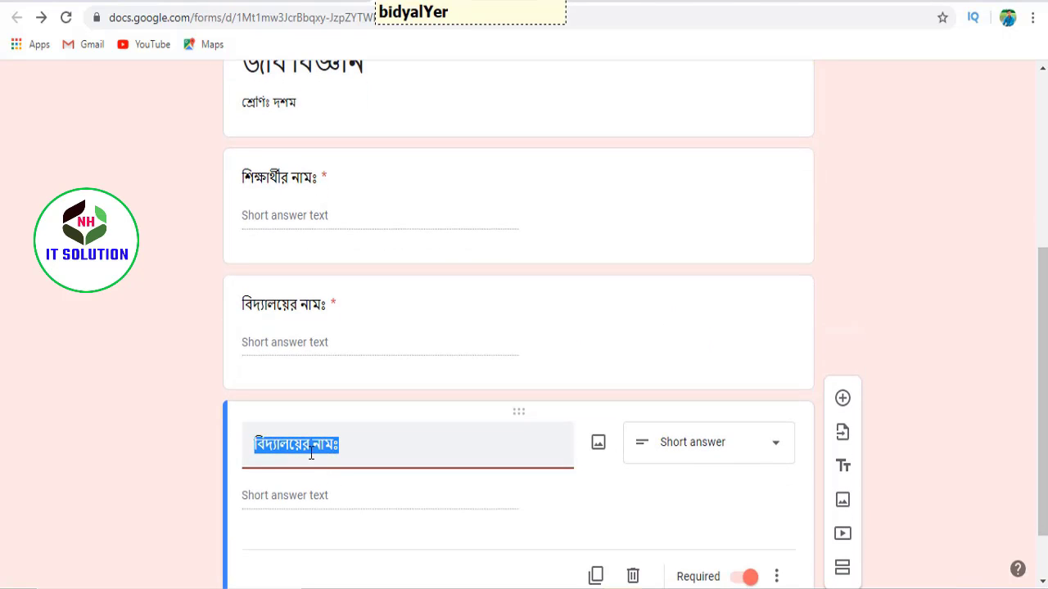
pyautogui.write('r')
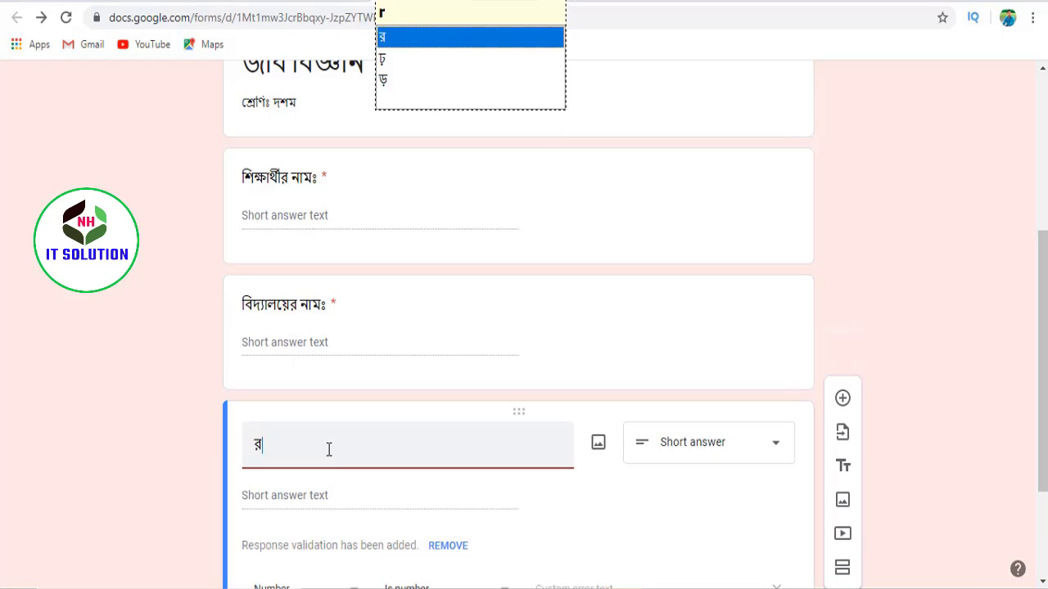
pyautogui.write('l')
pyautogui.press('BackSpace')
pyautogui.write('Ol:')
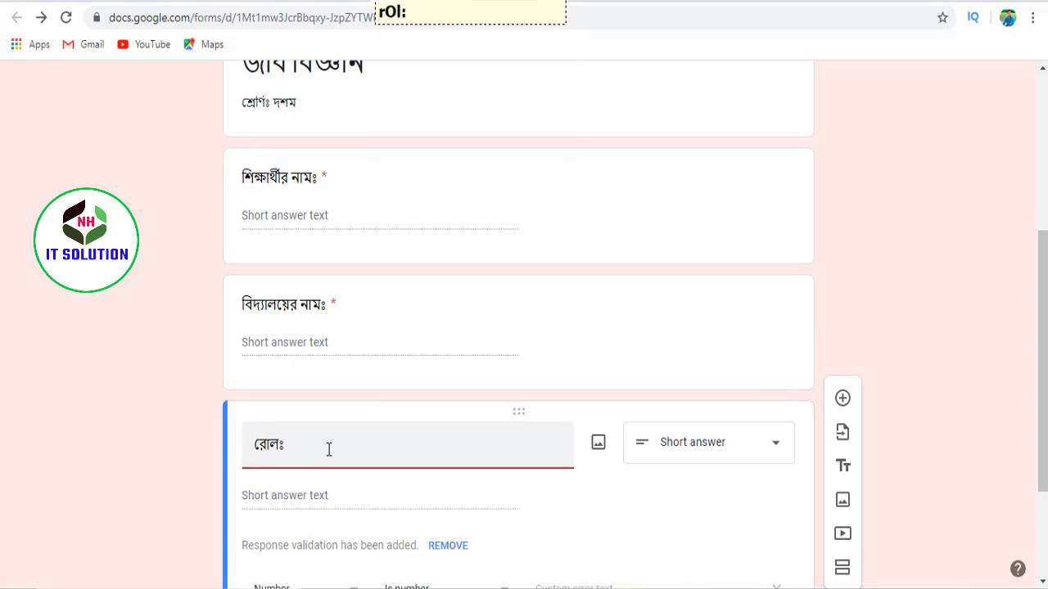
# - Duplicate the রোলঃ question and change the copy's type to Multiple choice
pyautogui.scroll(-2, 360, 530)
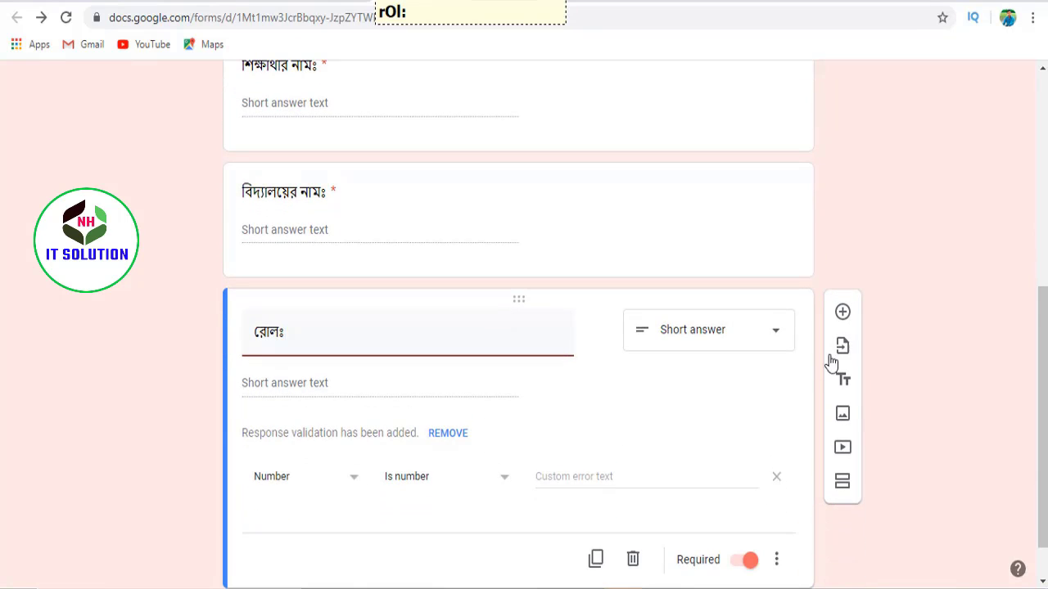
pyautogui.scroll(-1, 738, 526)
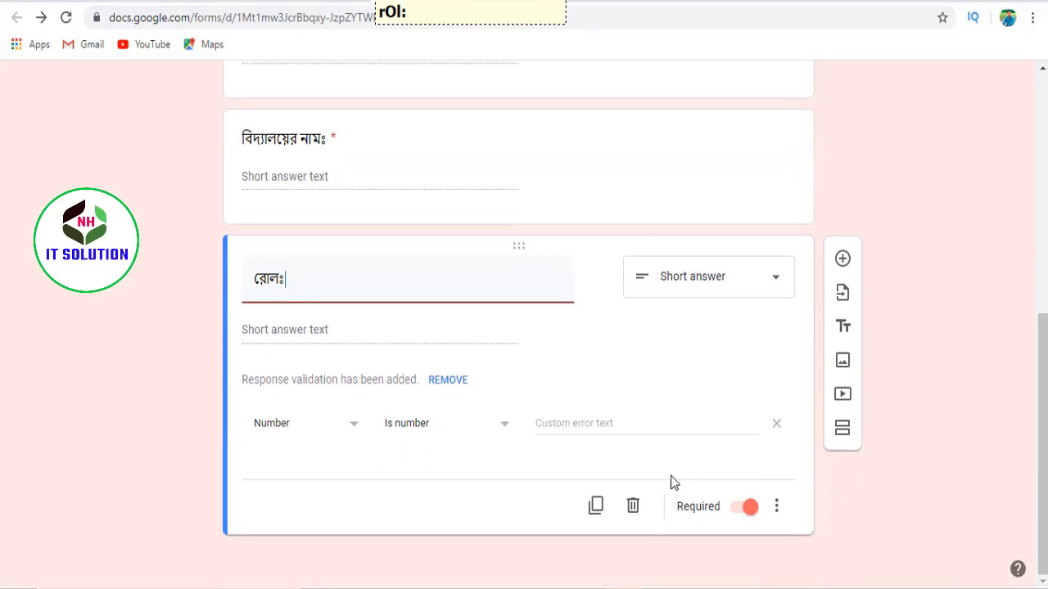
pyautogui.click(595, 506)
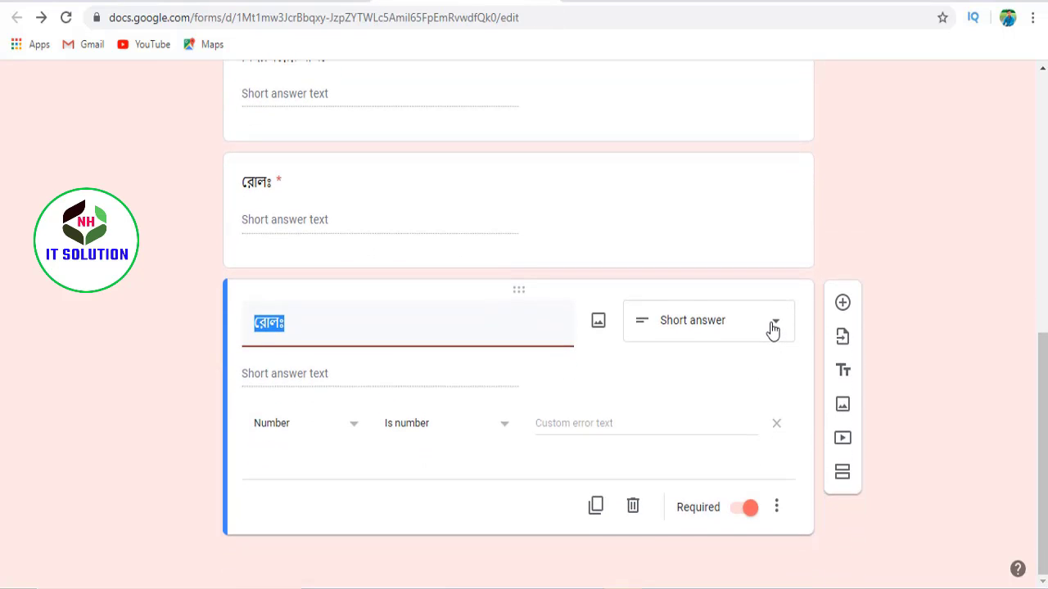
pyautogui.click(773, 331)
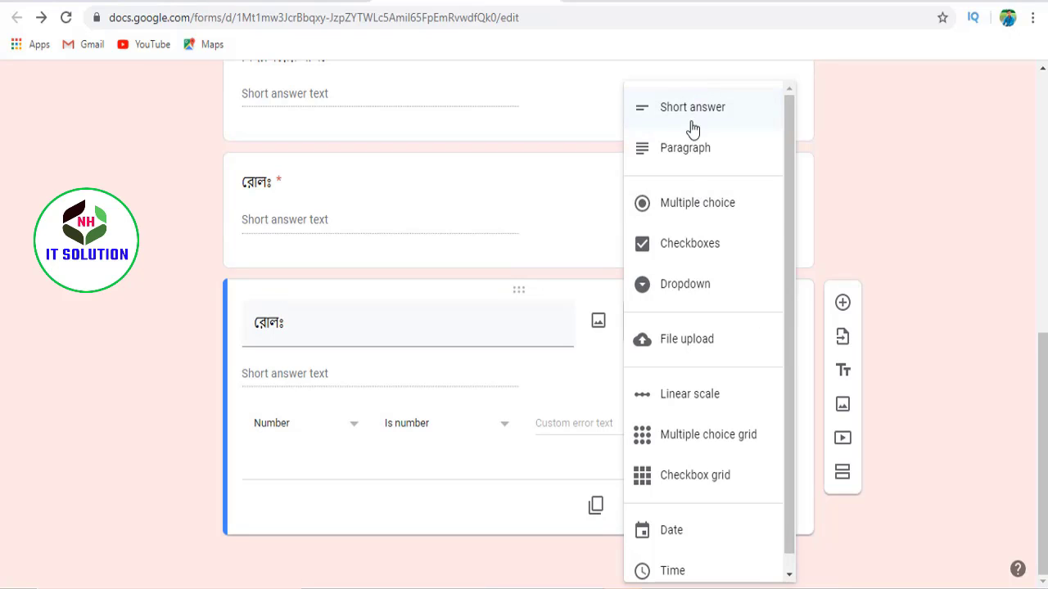
pyautogui.click(683, 211)
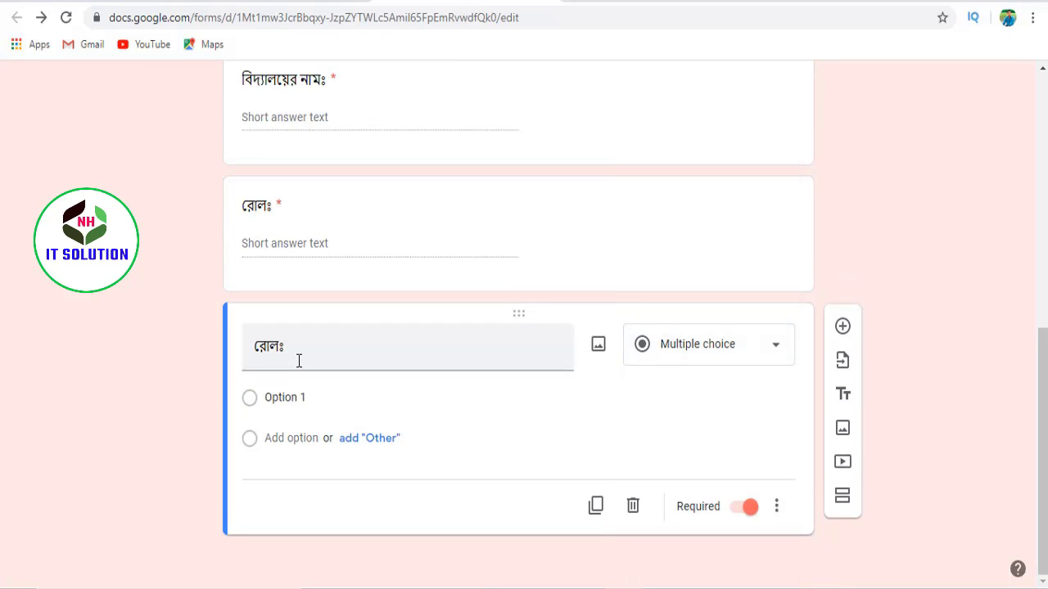
# - Replace the multiple-choice question's title with ১. লাইসোজোমের কাজ কোনটি? copied from the Word document
pyautogui.click(300, 356)
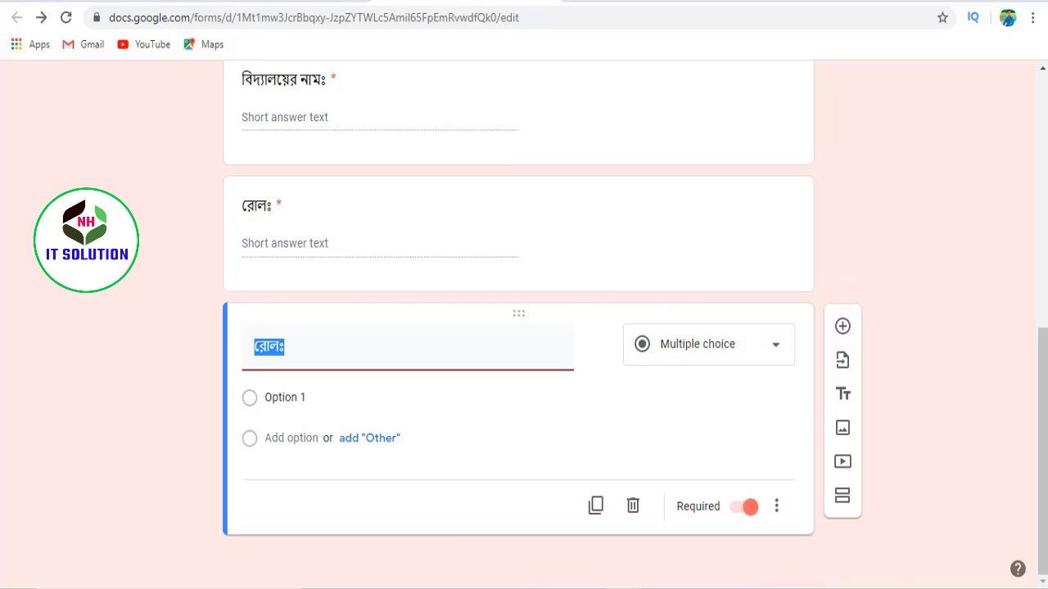
pyautogui.hotkey('alt', 'Tab')
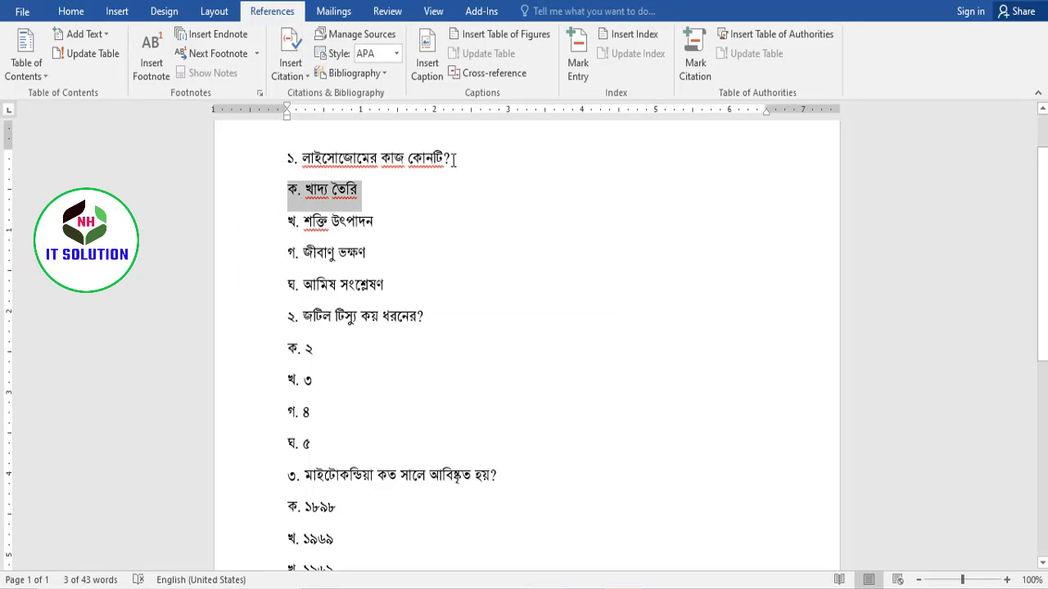
pyautogui.moveTo(455, 158); pyautogui.dragTo(284, 158)
pyautogui.hotkey('ctrl', 'c')
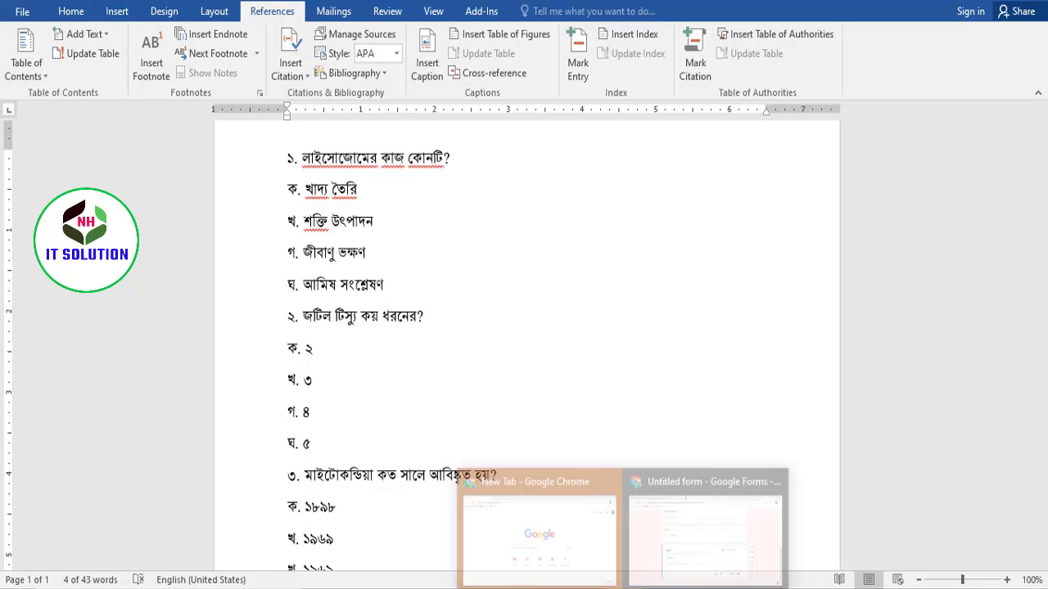
pyautogui.click(647, 514)
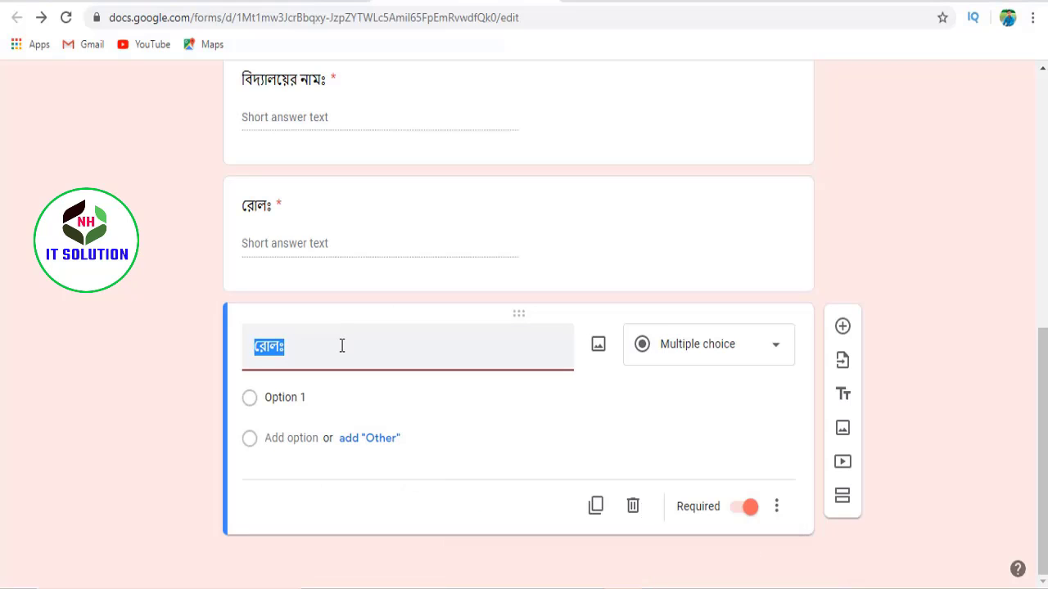
pyautogui.hotkey('ctrl', 'v')
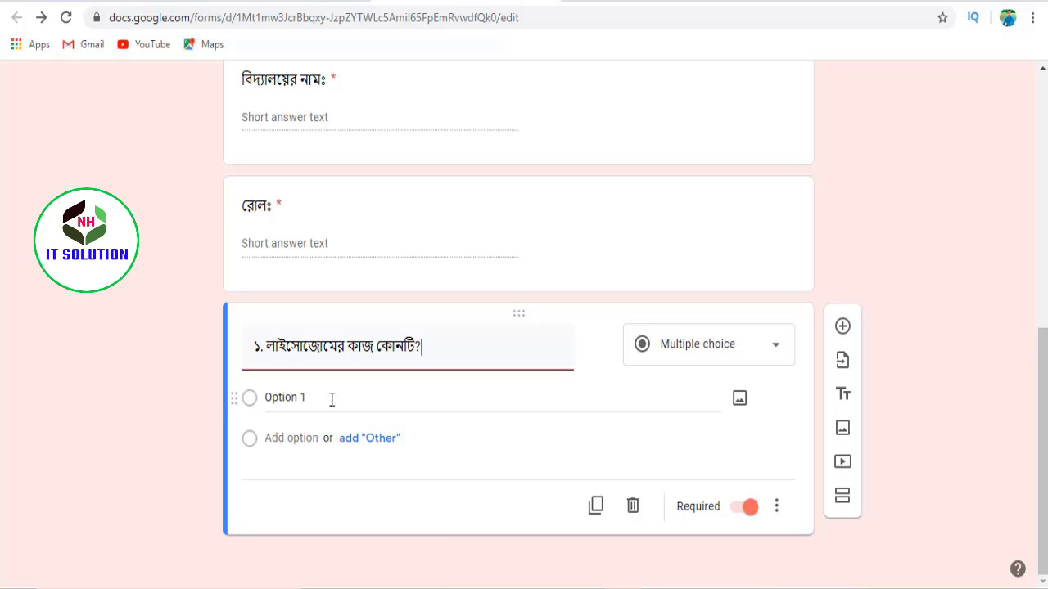
# - Copy ক. খাদ্য তৈরি from the Word document into the first option of the lysosome question
pyautogui.click(309, 397)
pyautogui.hotkey('alt', 'Tab')
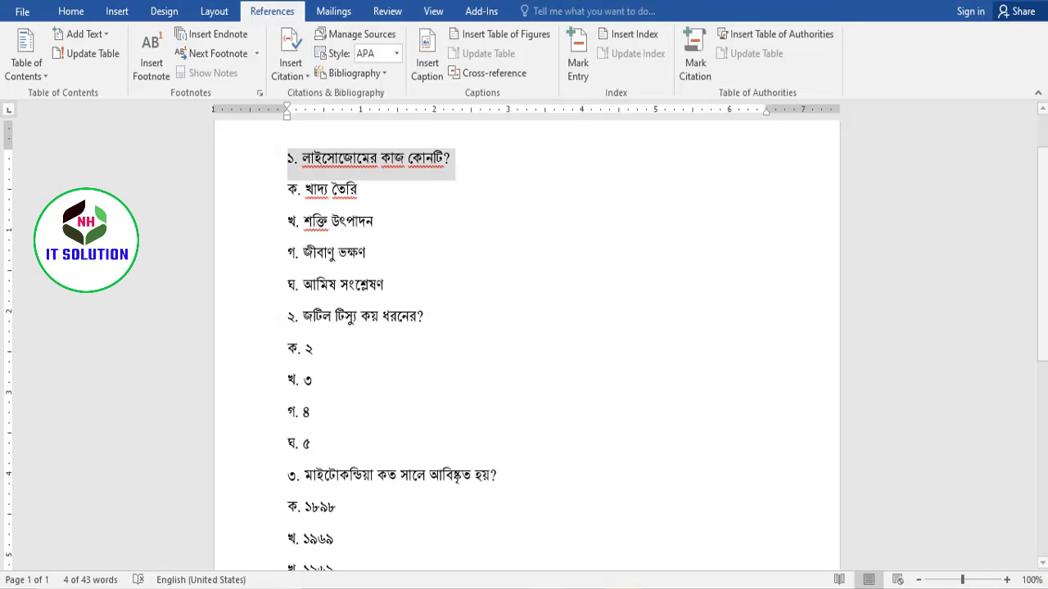
pyautogui.moveTo(358, 190); pyautogui.dragTo(282, 193)
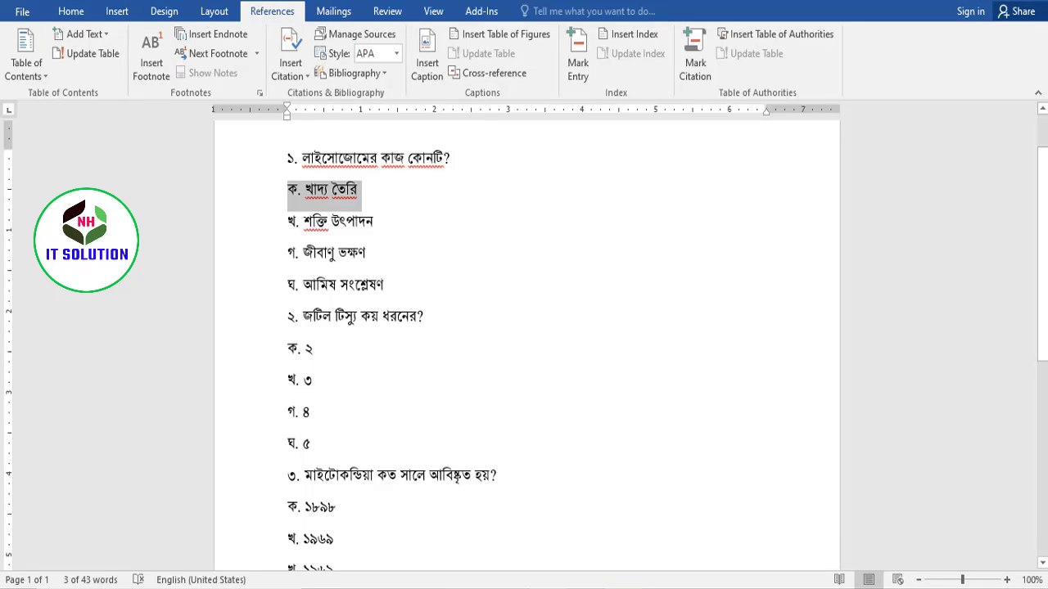
pyautogui.hotkey('ctrl', 'c')
pyautogui.hotkey('alt', 'Tab')
pyautogui.hotkey('ctrl', 'v')
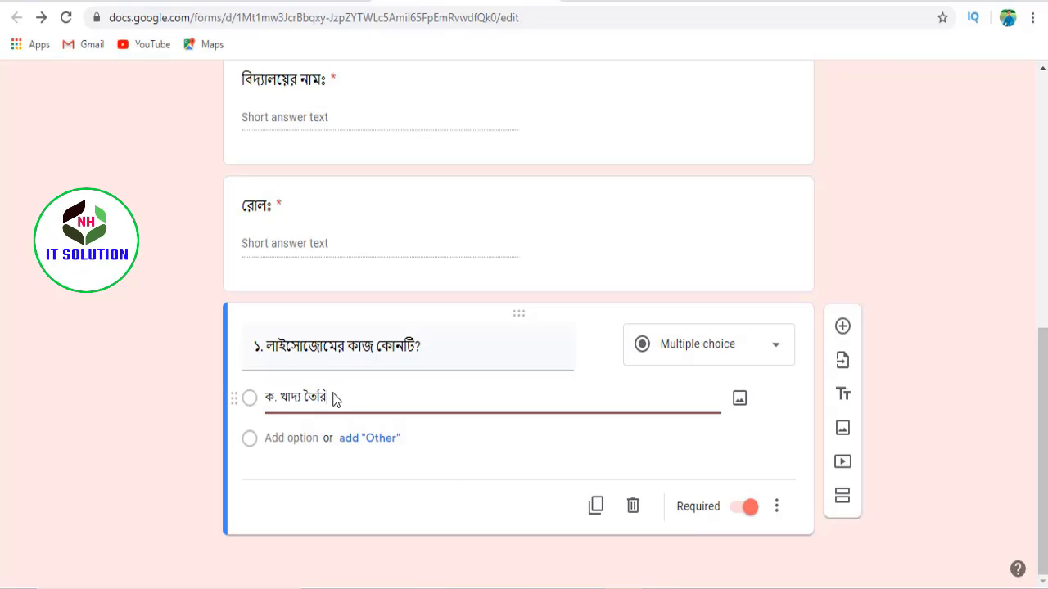
# - Add a second option to the lysosome question with খ. শক্তি উৎপাদন copied from the Word document
pyautogui.click(297, 437)
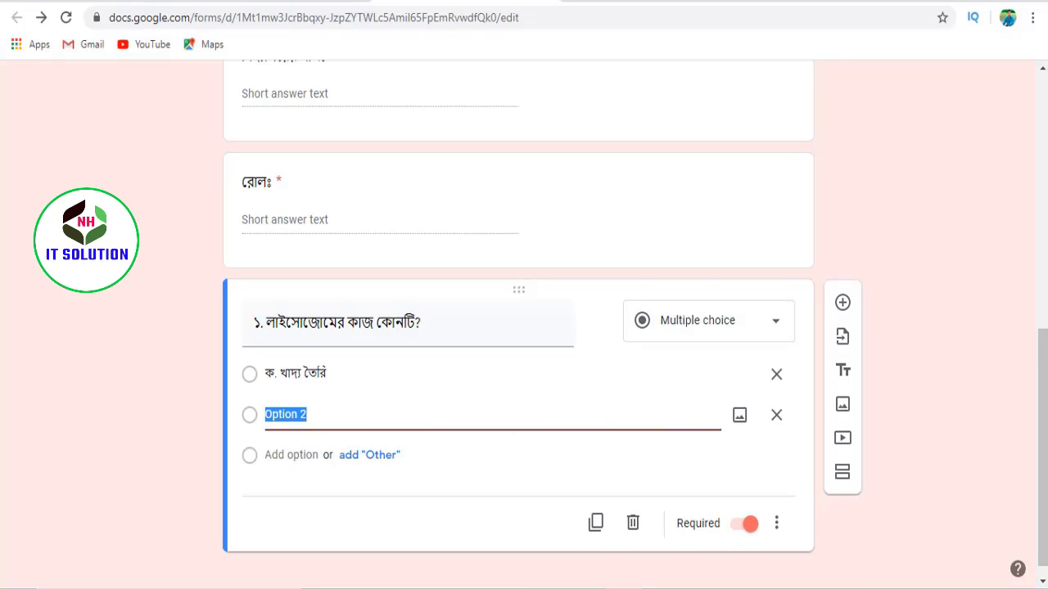
pyautogui.hotkey('alt', 'Tab')
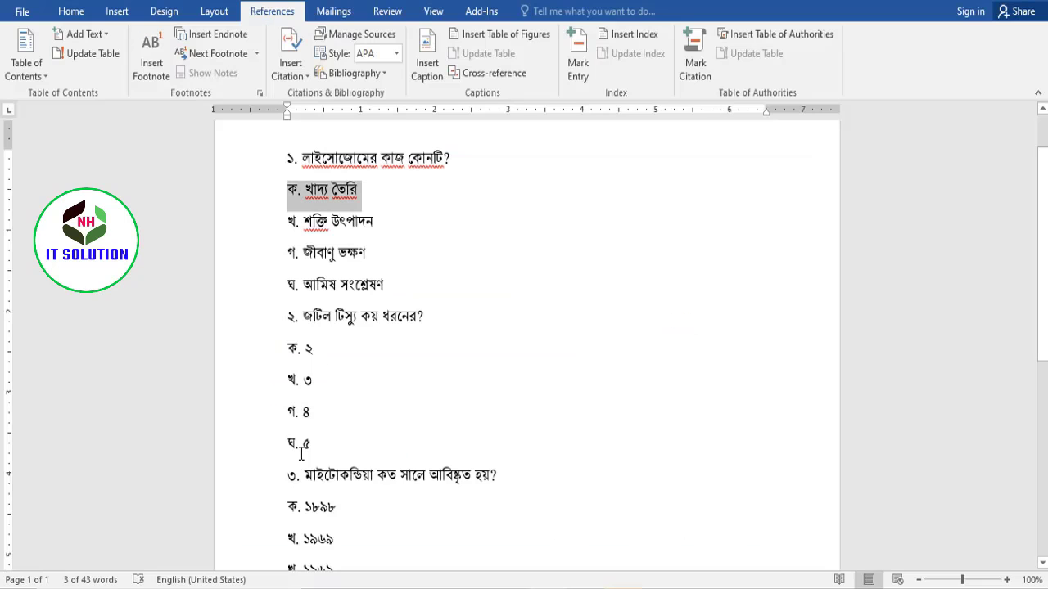
pyautogui.moveTo(376, 220); pyautogui.dragTo(278, 229)
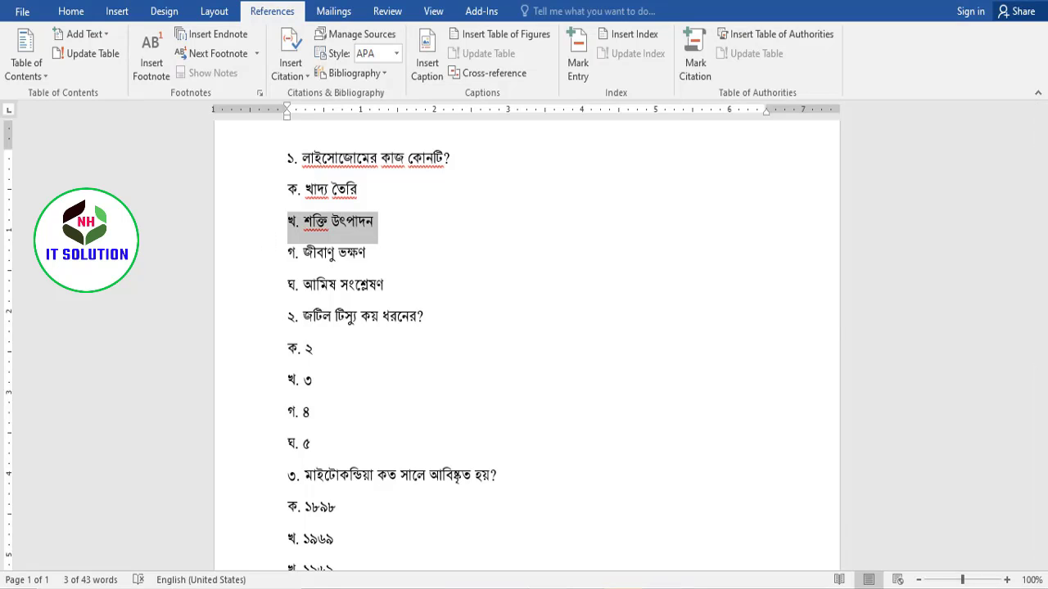
pyautogui.hotkey('alt', 'Tab')
pyautogui.hotkey('ctrl', 'v')
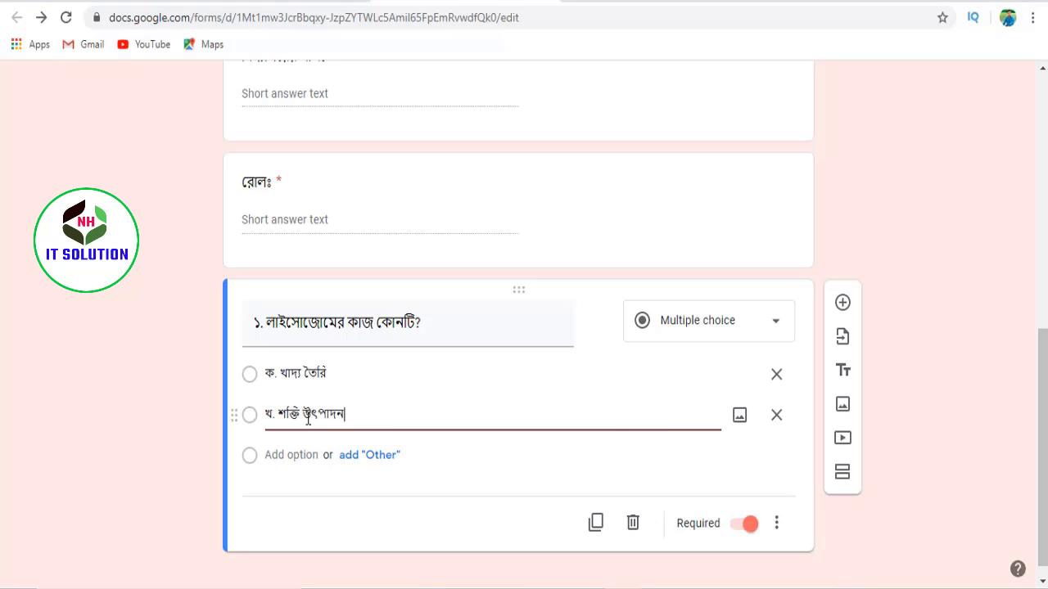
# - Add the third and fourth options গ. জীবাণু ভক্ষণ and ঘ. আমিষ সংশ্লেষণ from the Word document
pyautogui.scroll(-1, 385, 474)
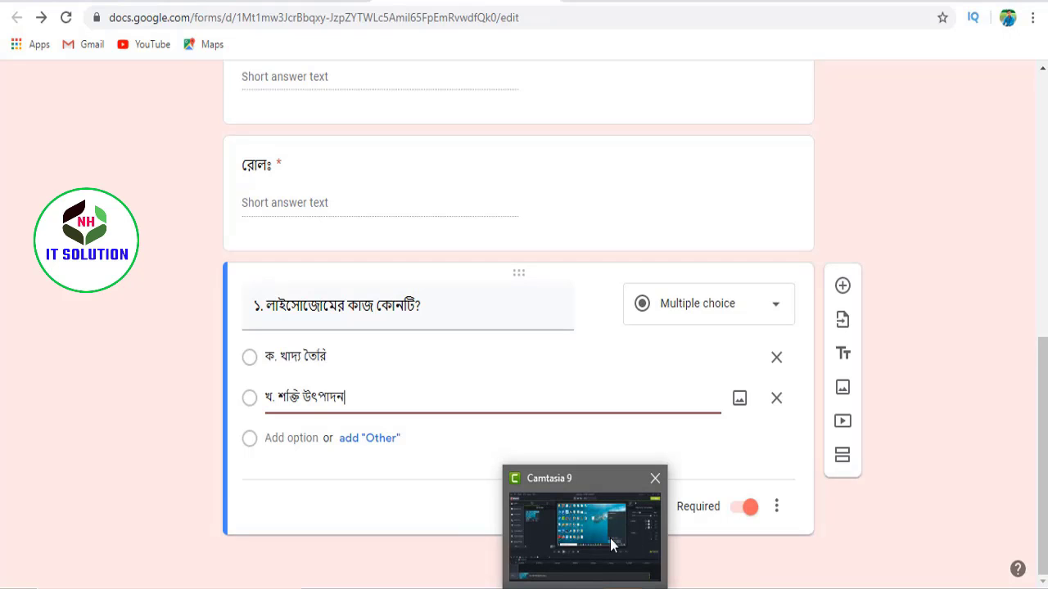
pyautogui.click(292, 438)
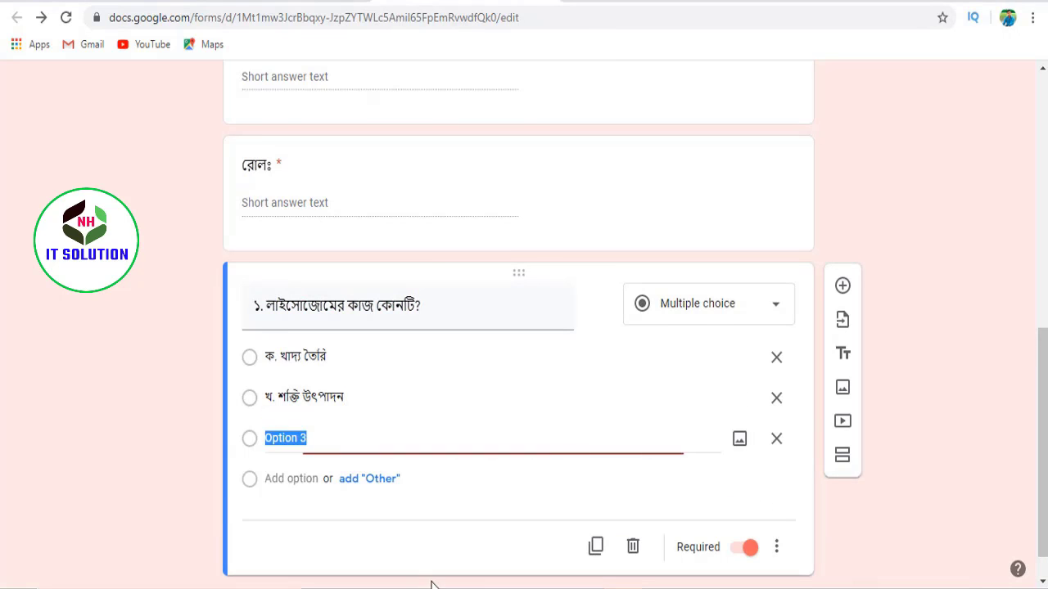
pyautogui.hotkey('alt', 'Tab')
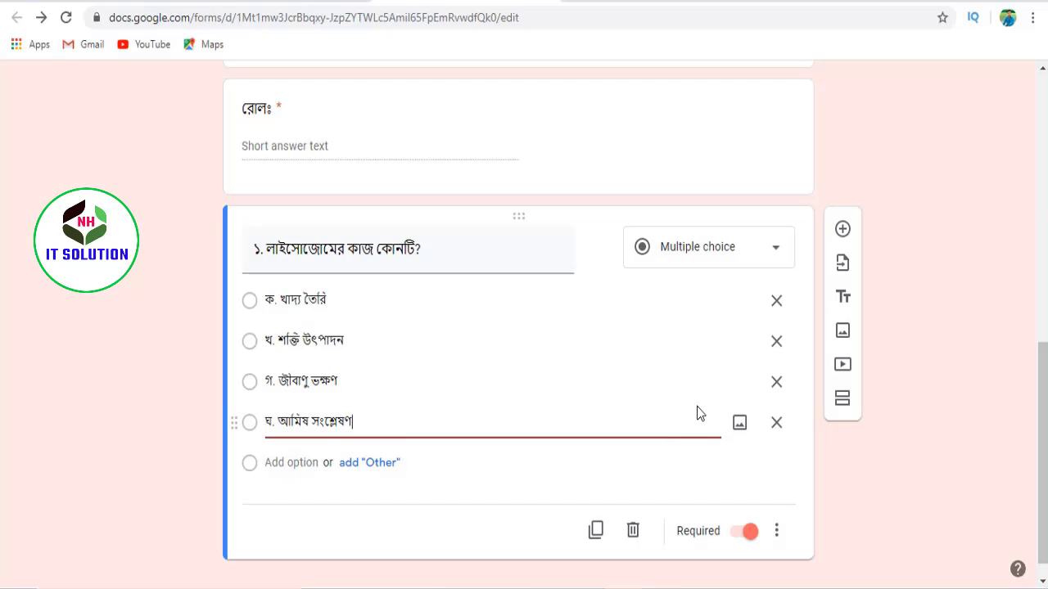
# - Limit the form to 1 response per respondent in the general settings and save them
pyautogui.scroll(3, 835, 263)
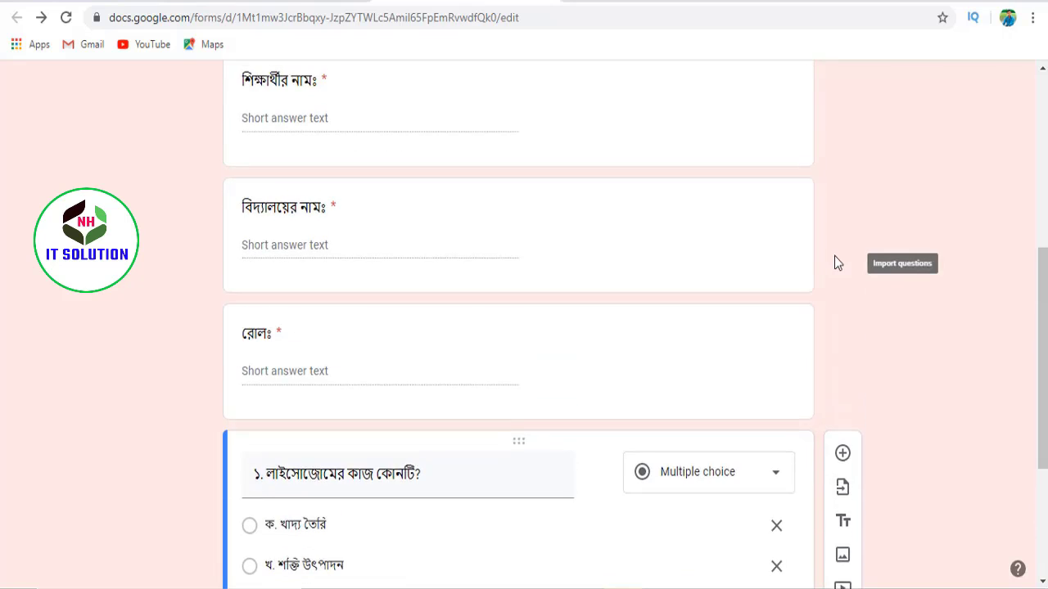
pyautogui.scroll(5, 835, 262)
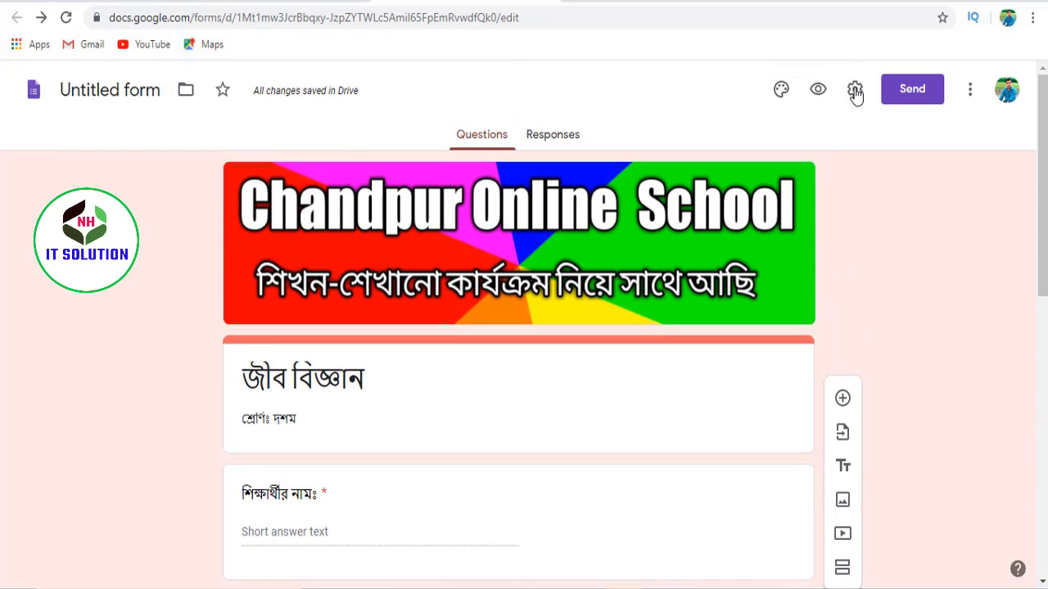
pyautogui.click(853, 90)
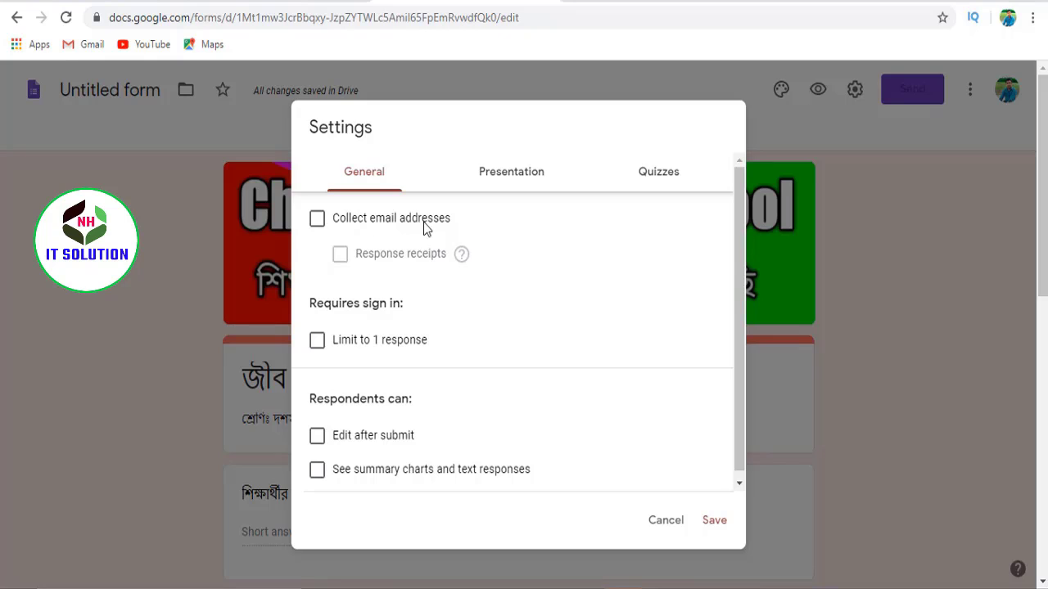
pyautogui.click(331, 347)
pyautogui.scroll(-2, 325, 382)
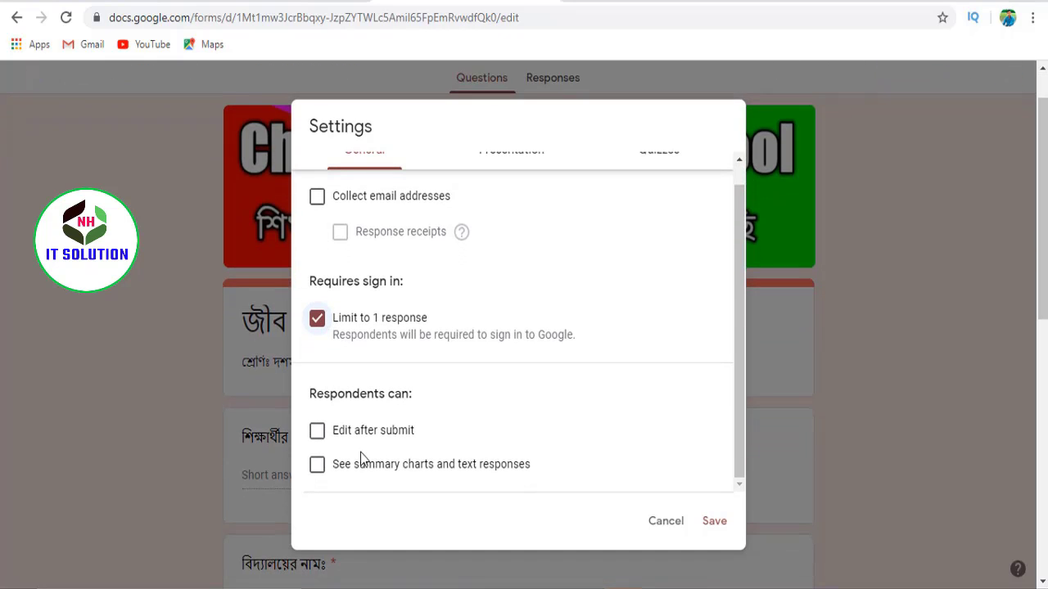
pyautogui.scroll(-1, 361, 458)
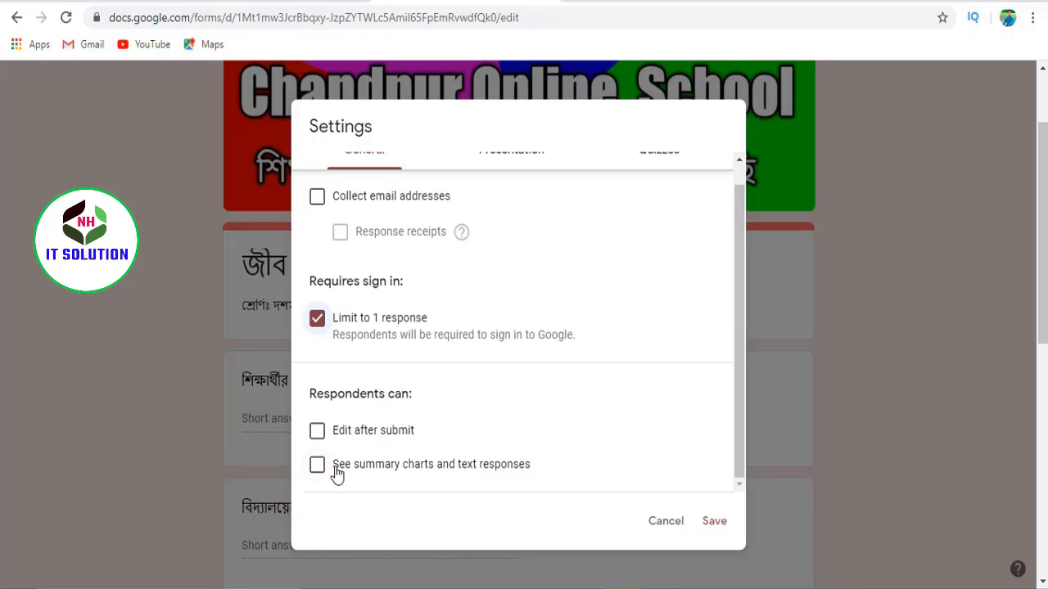
pyautogui.click(722, 530)
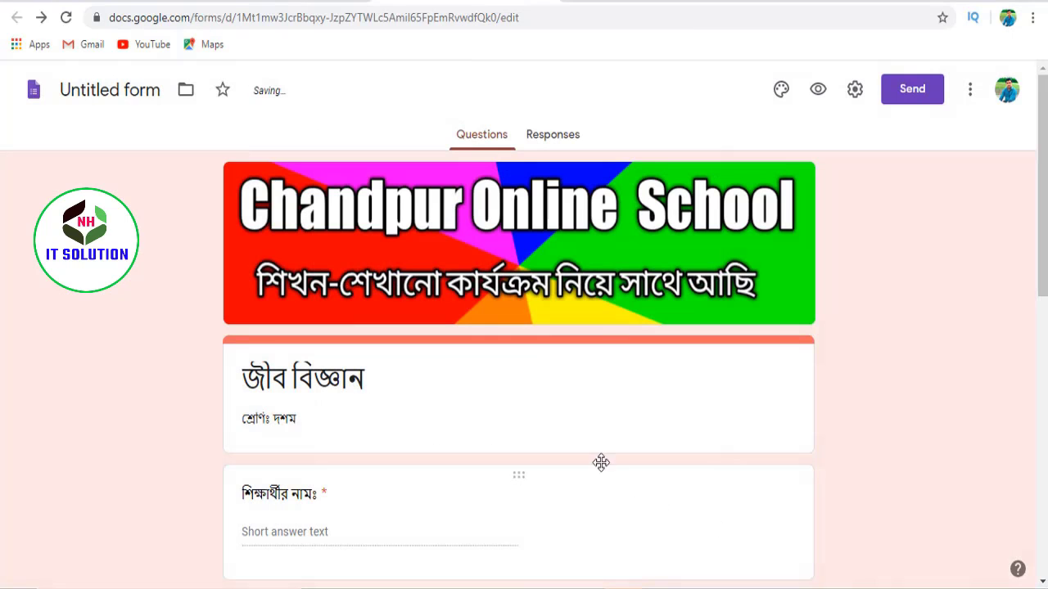
# - Set the form's confirmation message to কুইজে অংশ গ্রহণের জন্য ধন্যবাদ and save the presentation settings
pyautogui.click(854, 89)
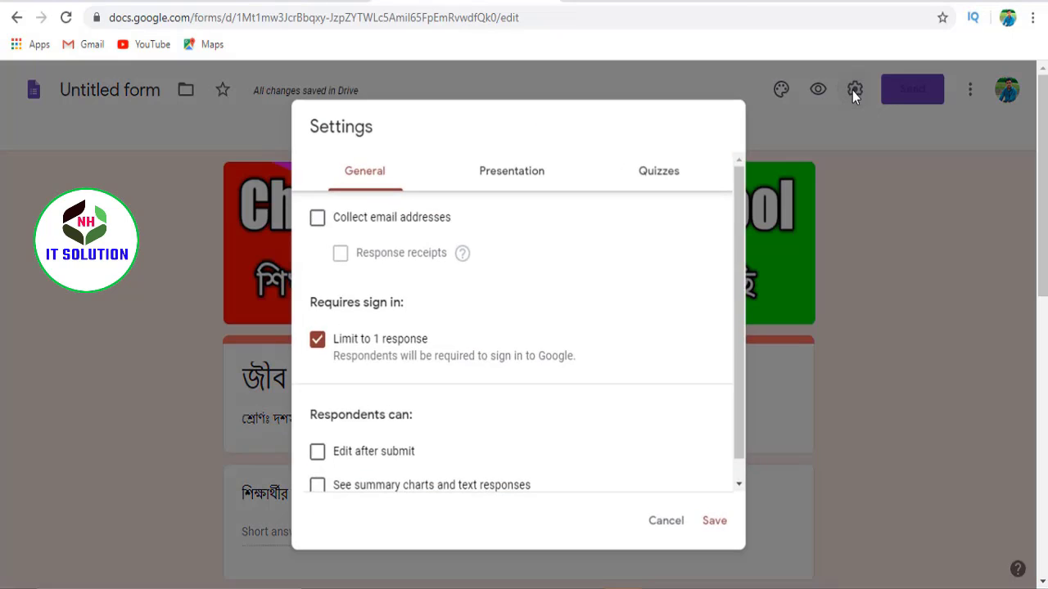
pyautogui.click(507, 179)
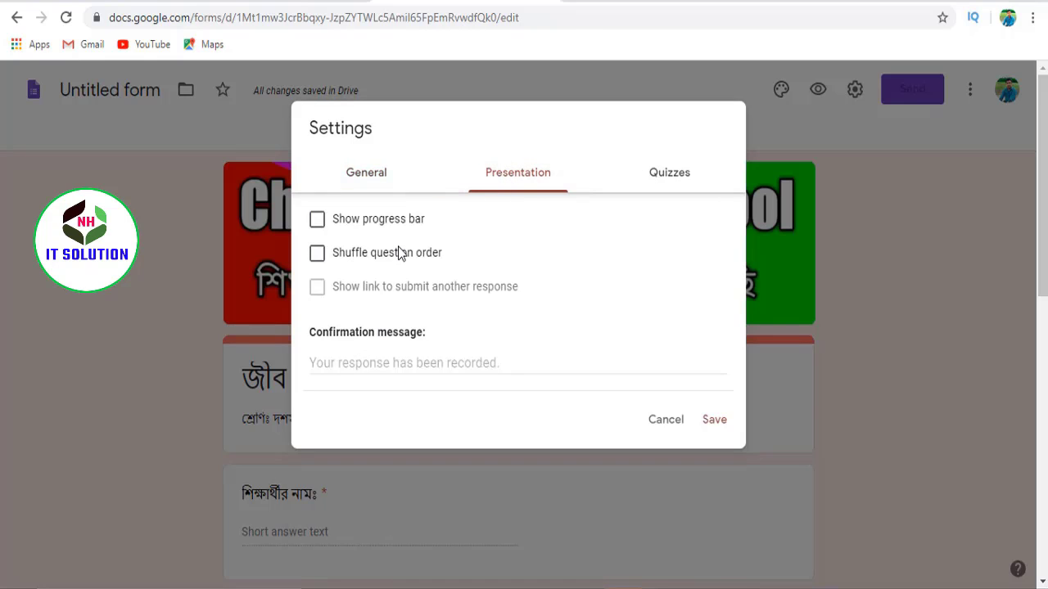
pyautogui.click(373, 361)
pyautogui.write('কুইজে অংশ গ্রহণের জন্য ধ্যবাd')
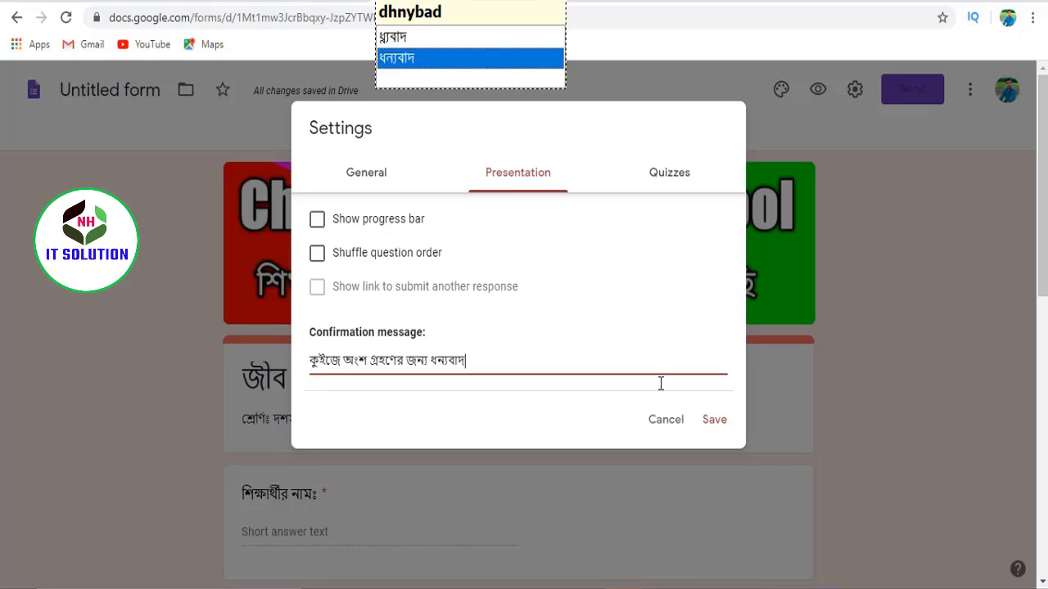
pyautogui.click(711, 428)
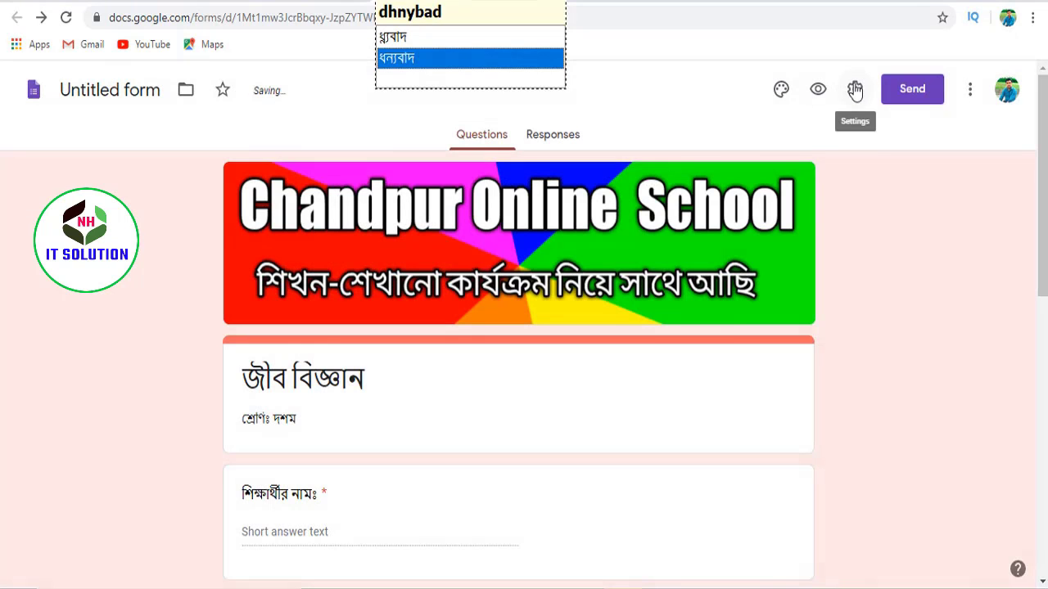
# - Make the form a quiz with missed questions hidden from respondents, and save the quiz settings
pyautogui.click(855, 90)
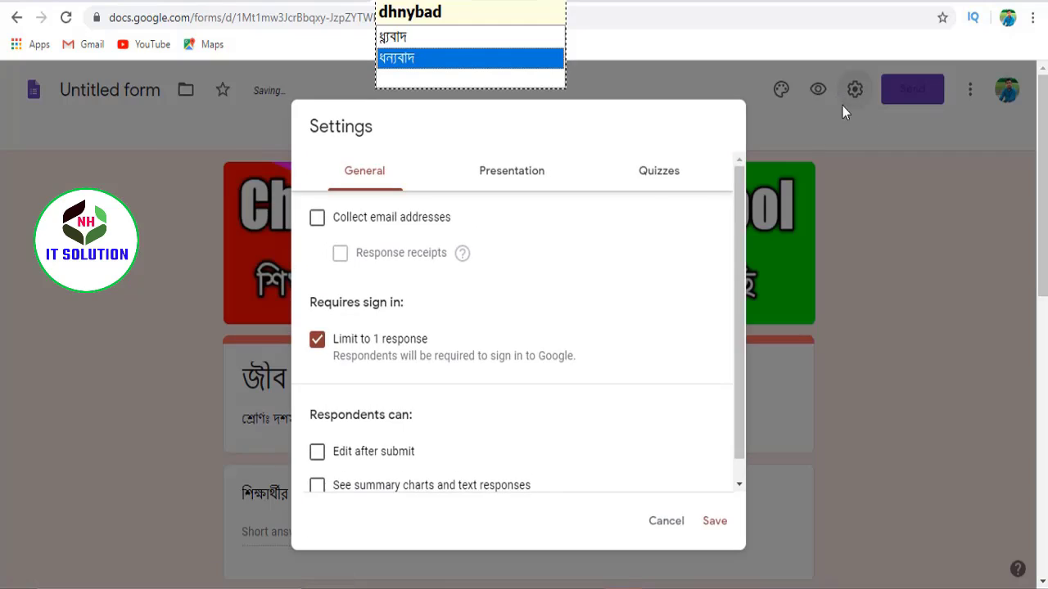
pyautogui.click(653, 178)
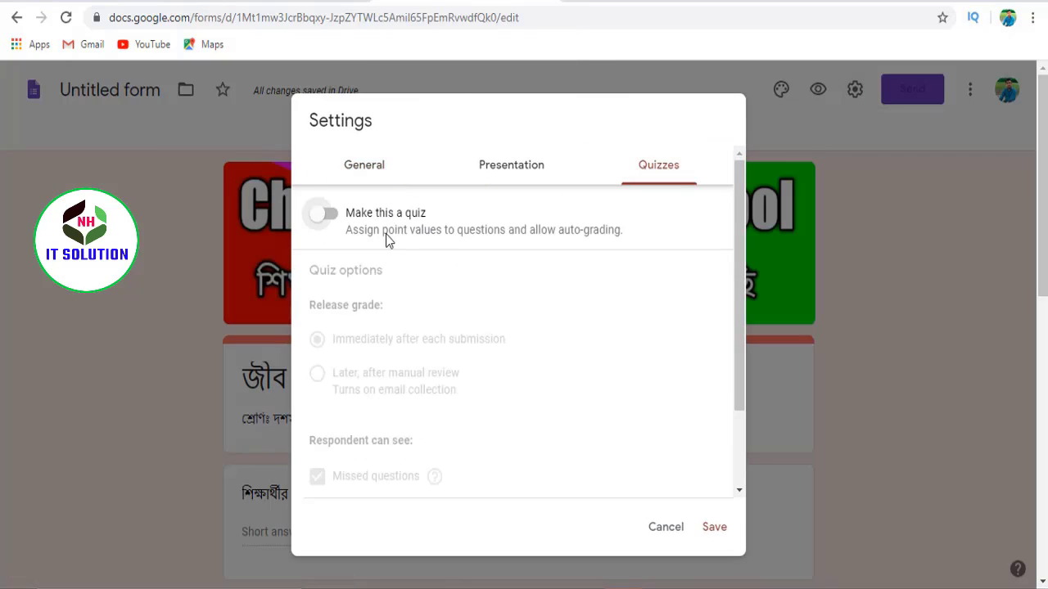
pyautogui.click(330, 215)
pyautogui.scroll(-1, 361, 279)
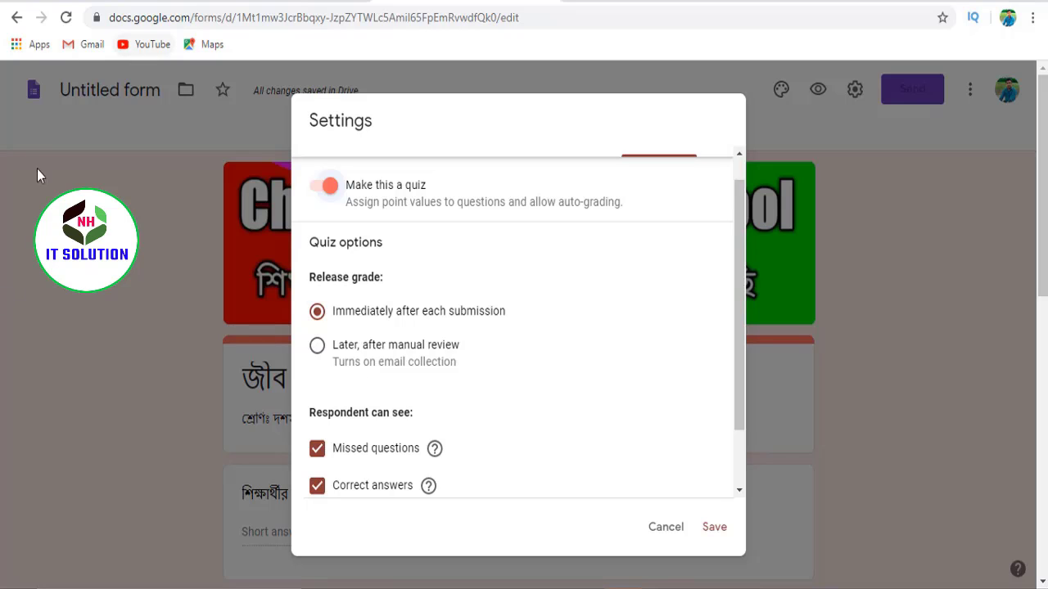
pyautogui.scroll(-1, 409, 470)
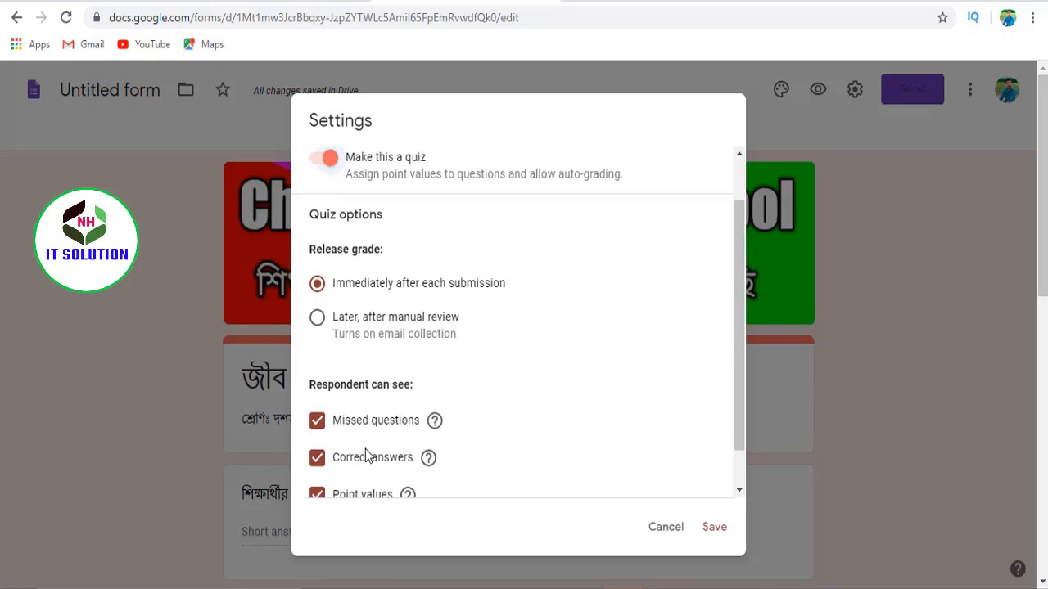
pyautogui.click(320, 426)
pyautogui.scroll(-2, 327, 470)
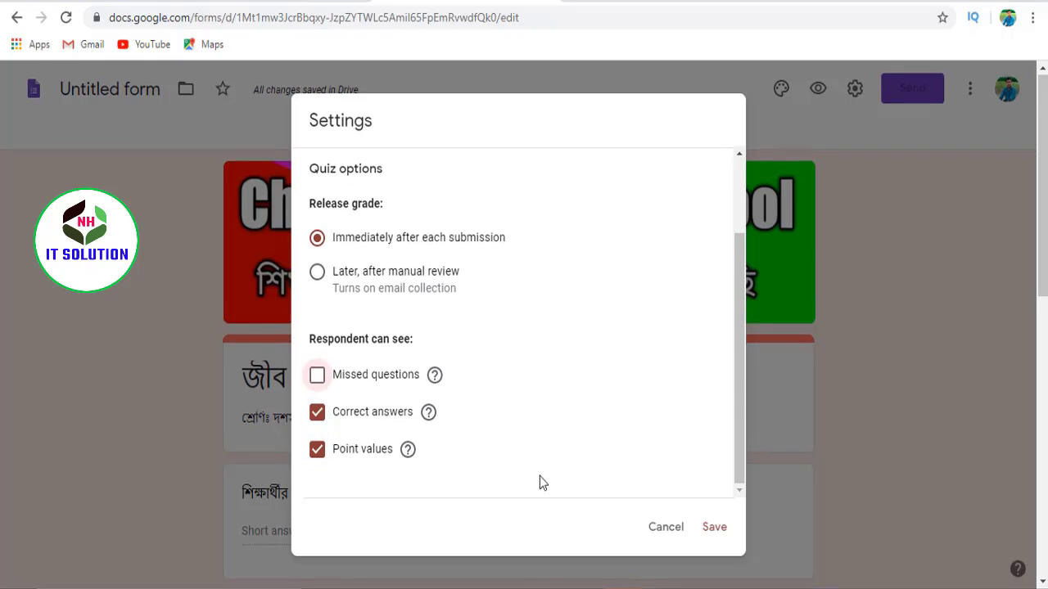
pyautogui.click(713, 528)
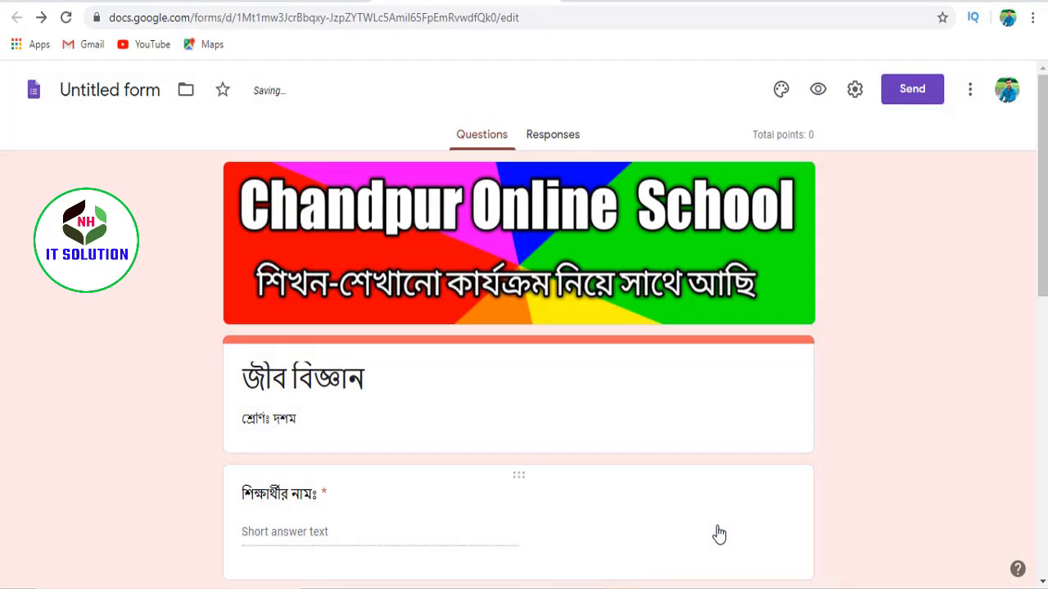
# - Examine the answer key and points of the lysosome question and student name field, and the form's total points
pyautogui.scroll(-2, 369, 519)
pyautogui.scroll(-5, 393, 467)
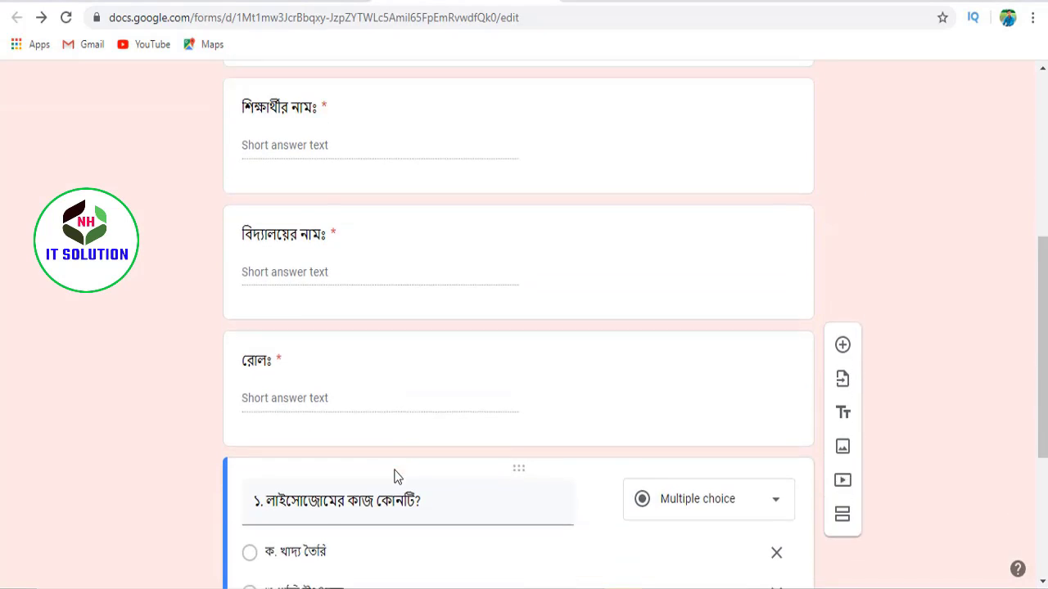
pyautogui.scroll(-2, 397, 469)
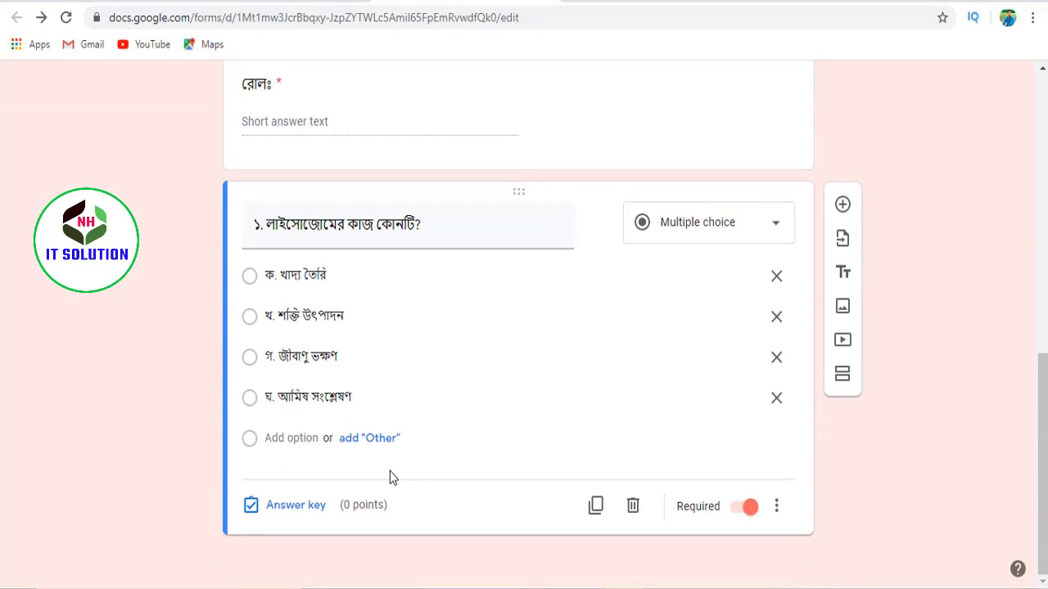
pyautogui.scroll(2, 410, 463)
pyautogui.scroll(4, 417, 449)
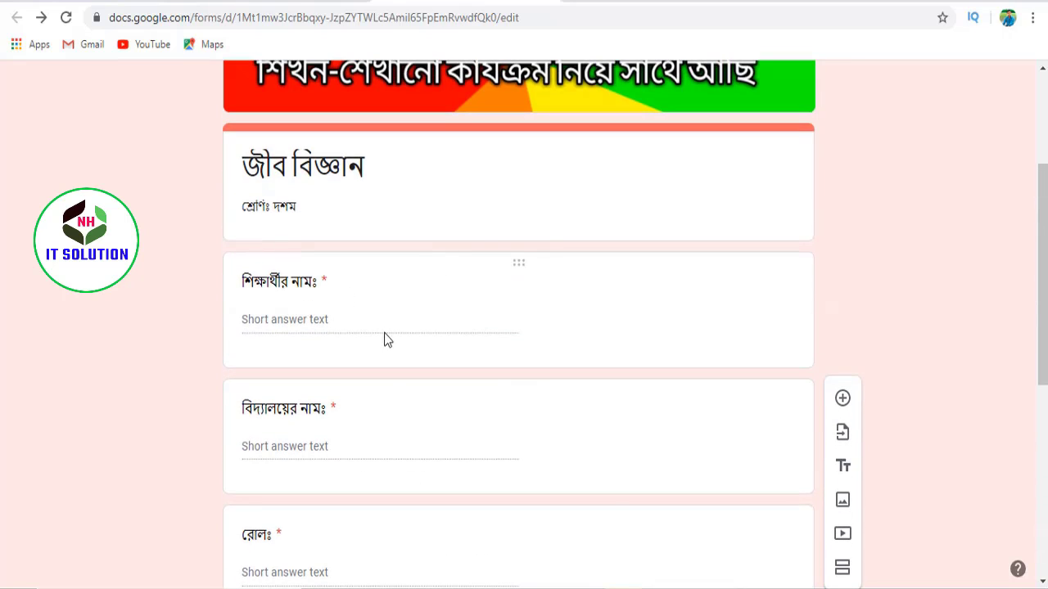
pyautogui.click(389, 332)
pyautogui.scroll(-1, 328, 383)
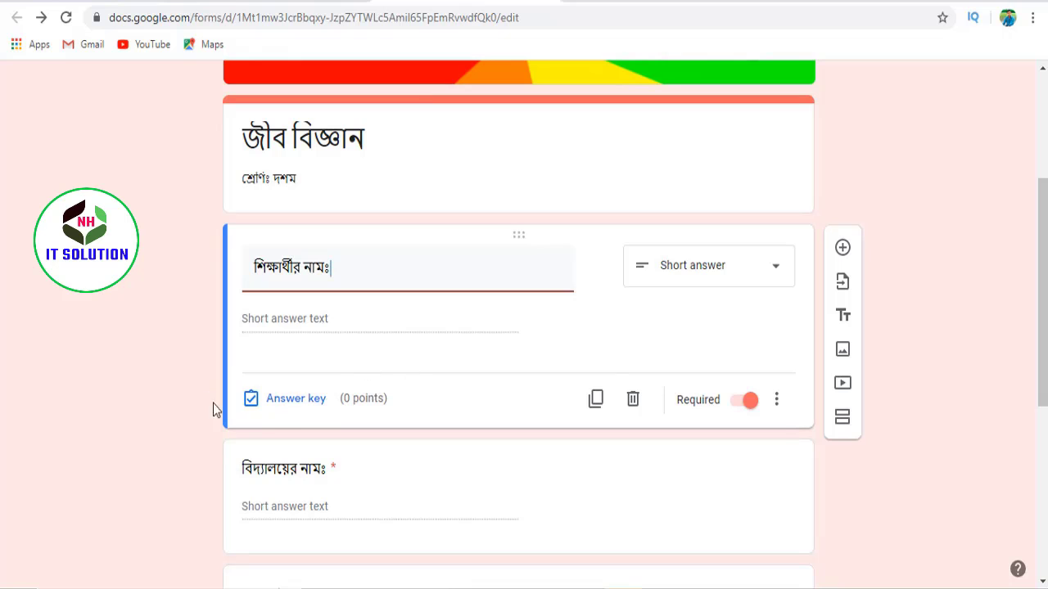
pyautogui.scroll(1, 773, 333)
pyautogui.scroll(2, 775, 332)
pyautogui.scroll(-5, 789, 362)
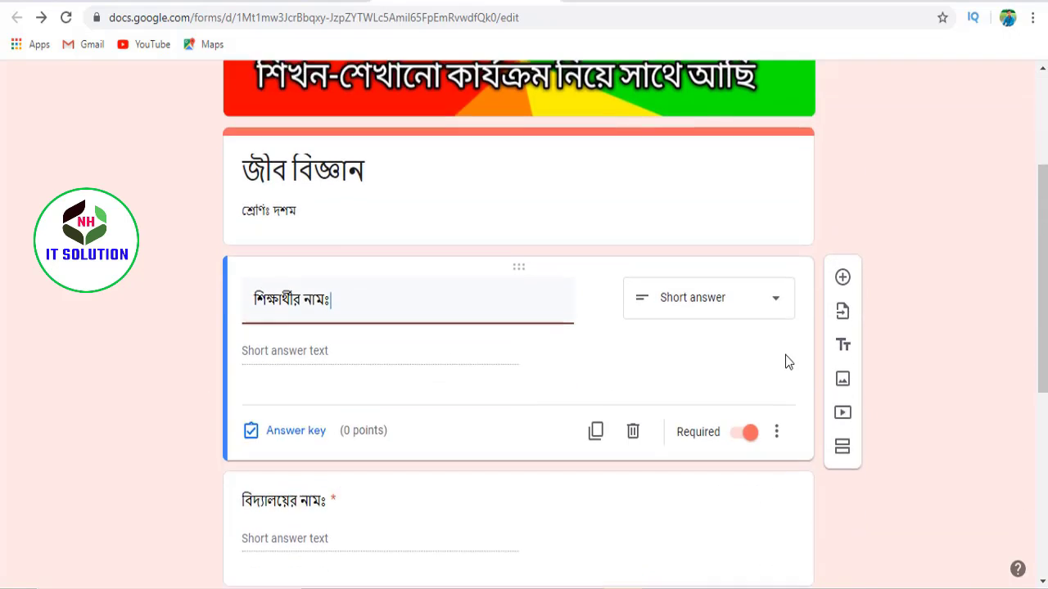
pyautogui.scroll(1, 819, 311)
pyautogui.scroll(5, 844, 240)
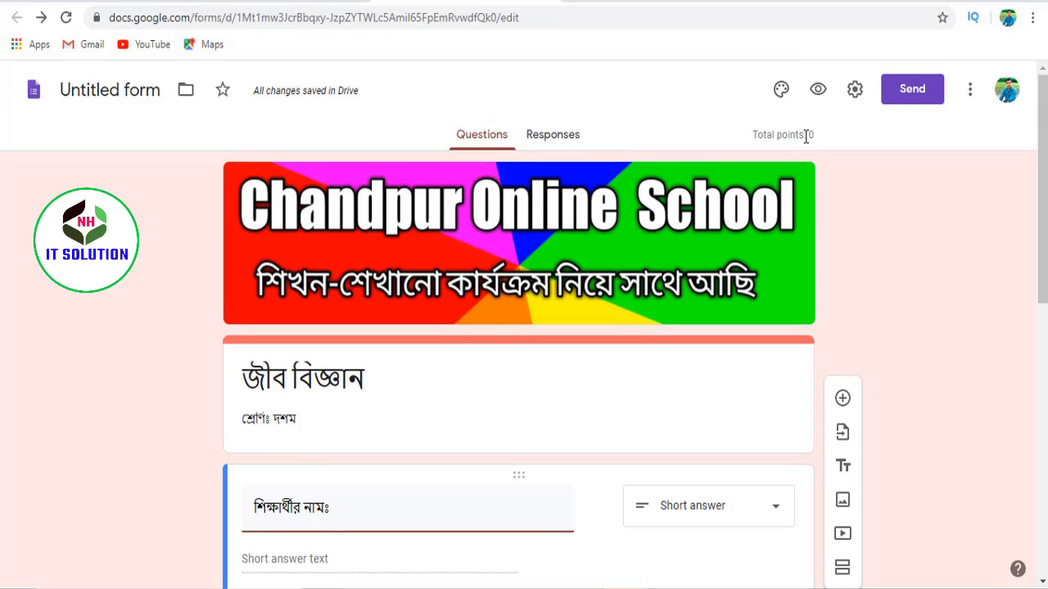
# - Mark গ. জীবাণু ভক্ষণ as the lysosome question's correct answer and give the question 1 point
pyautogui.scroll(-1, 200, 535)
pyautogui.click(292, 510)
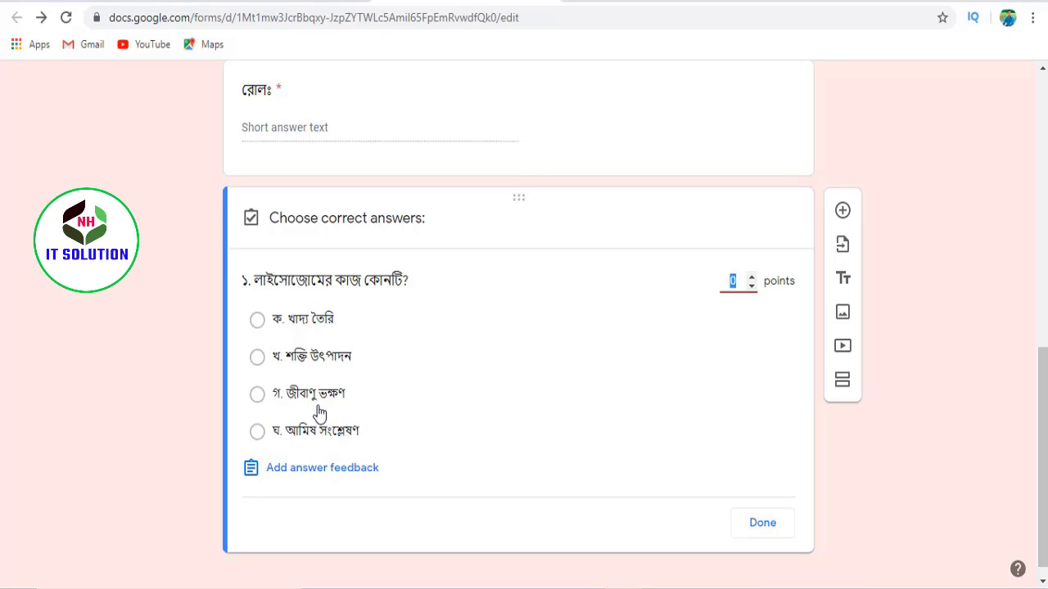
pyautogui.click(314, 400)
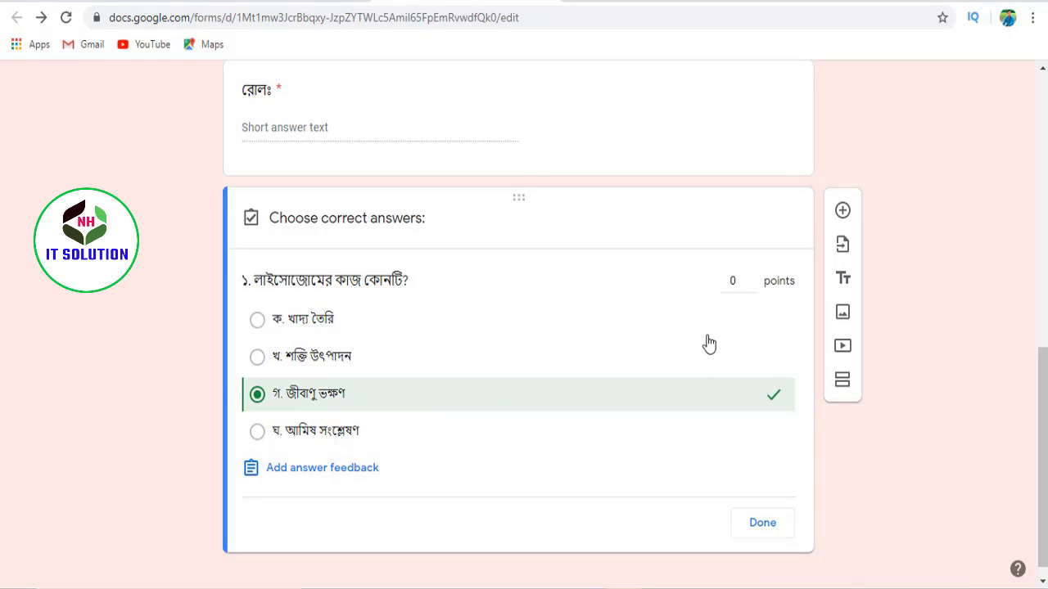
pyautogui.click(750, 279)
pyautogui.click(762, 526)
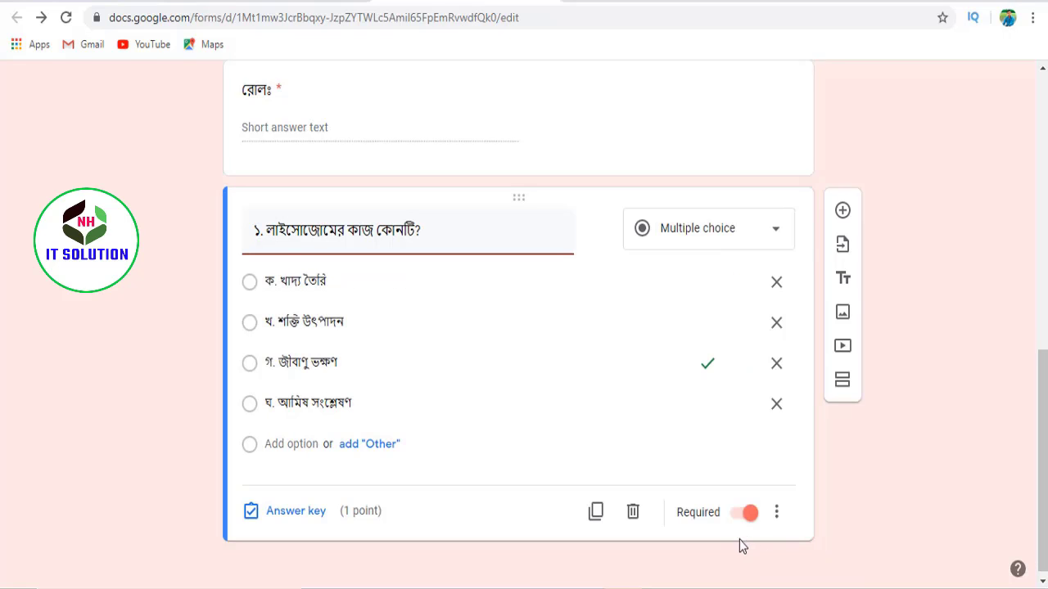
# - Duplicate the lysosome question as ২. জটিল টিস্যু কয় ধরনের? with options ক. ২, খ. ৩, গ. ৪ and ঘ. ৫, and check its answer key
pyautogui.click(596, 508)
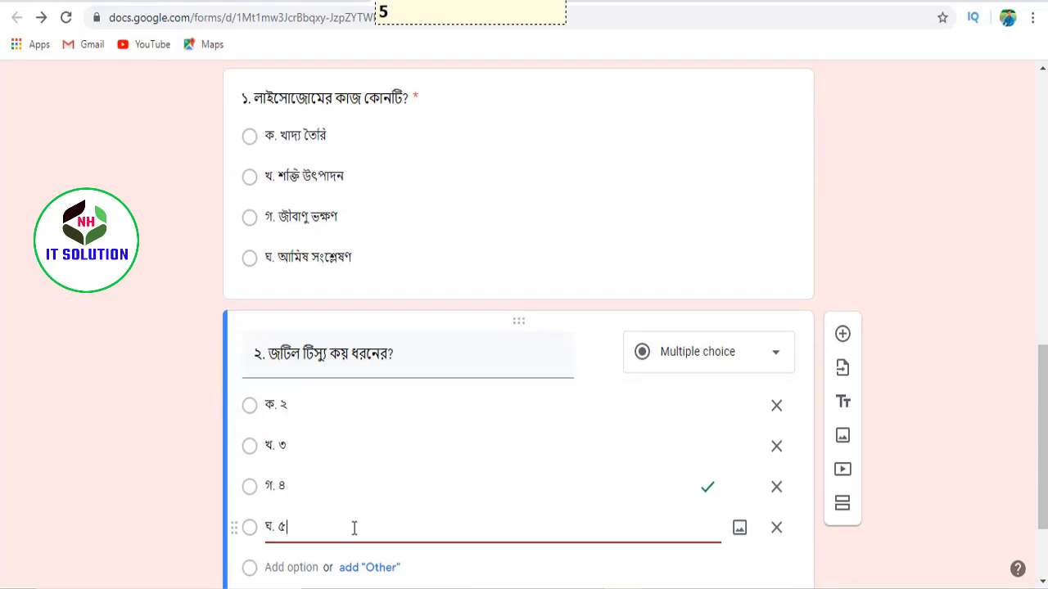
pyautogui.scroll(-2, 352, 528)
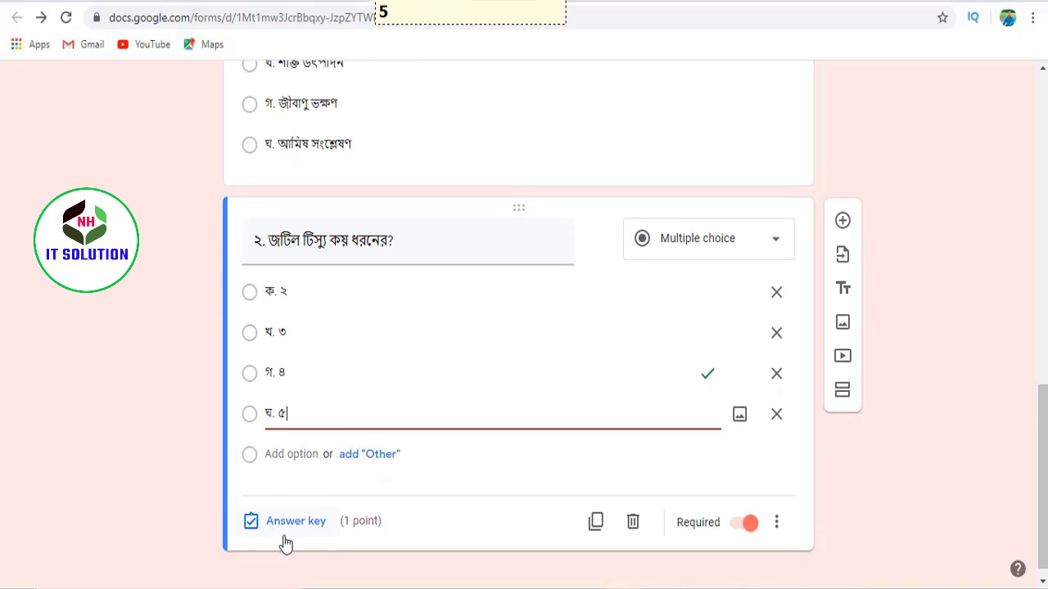
pyautogui.scroll(10, 592, 304)
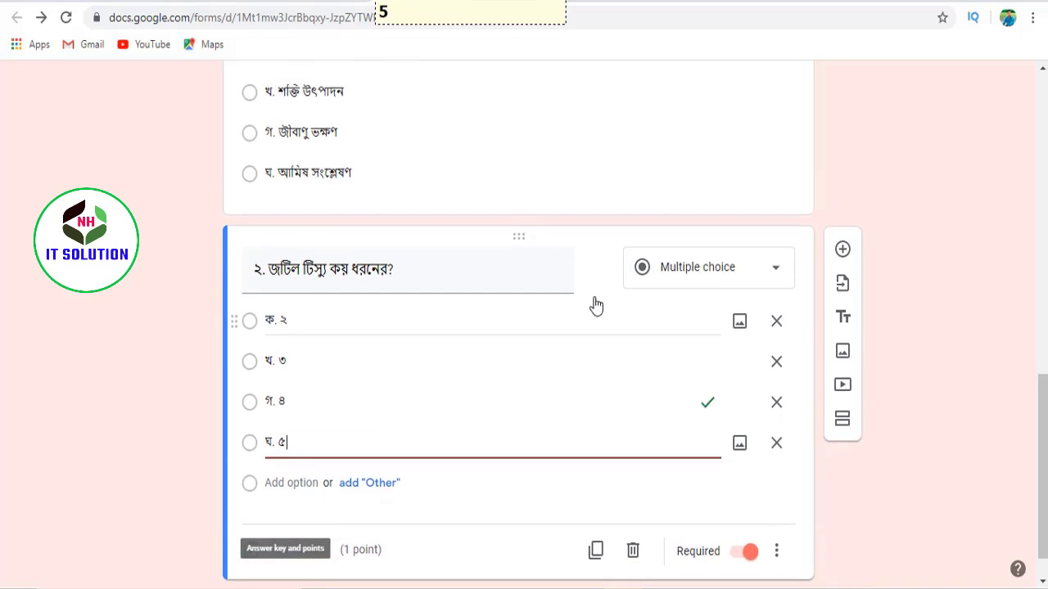
pyautogui.scroll(3, 748, 237)
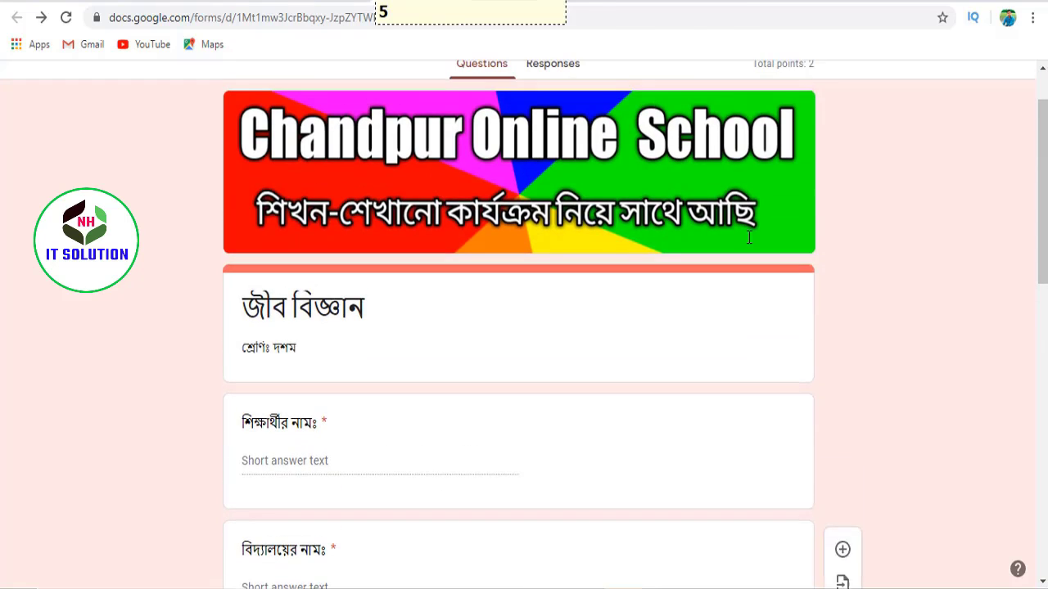
pyautogui.scroll(-11, 747, 237)
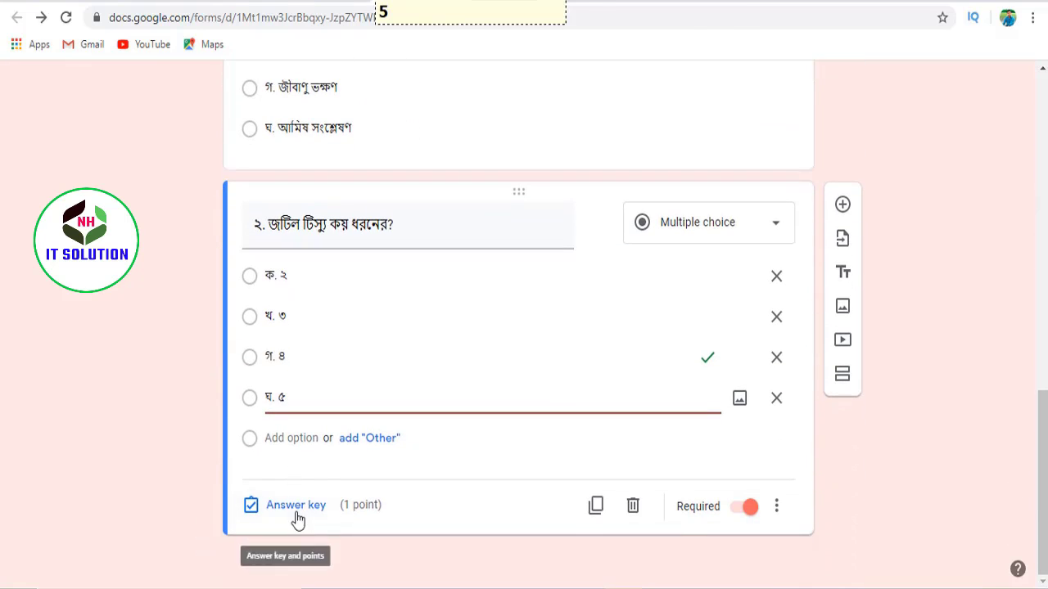
pyautogui.click(297, 505)
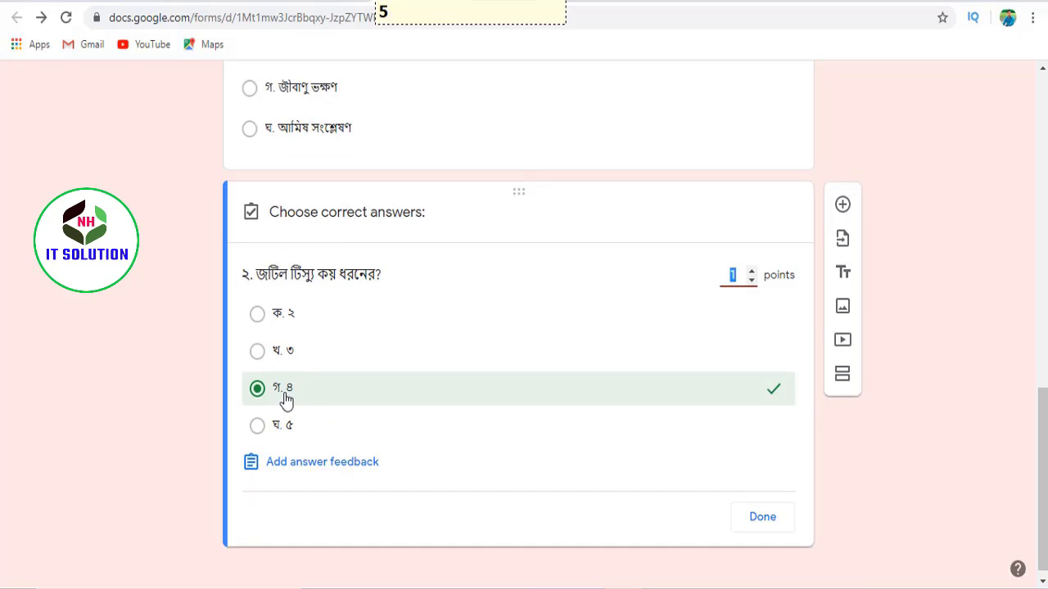
pyautogui.click(758, 517)
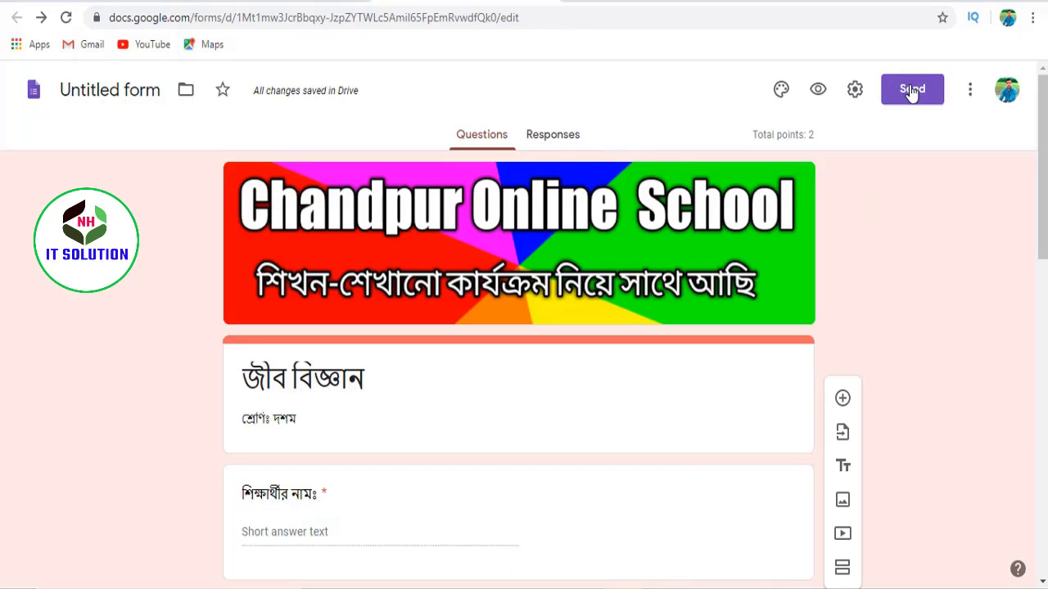
# - Copy the form's shortened share link from the send options without collecting email addresses, and close the send dialog
pyautogui.click(913, 102)
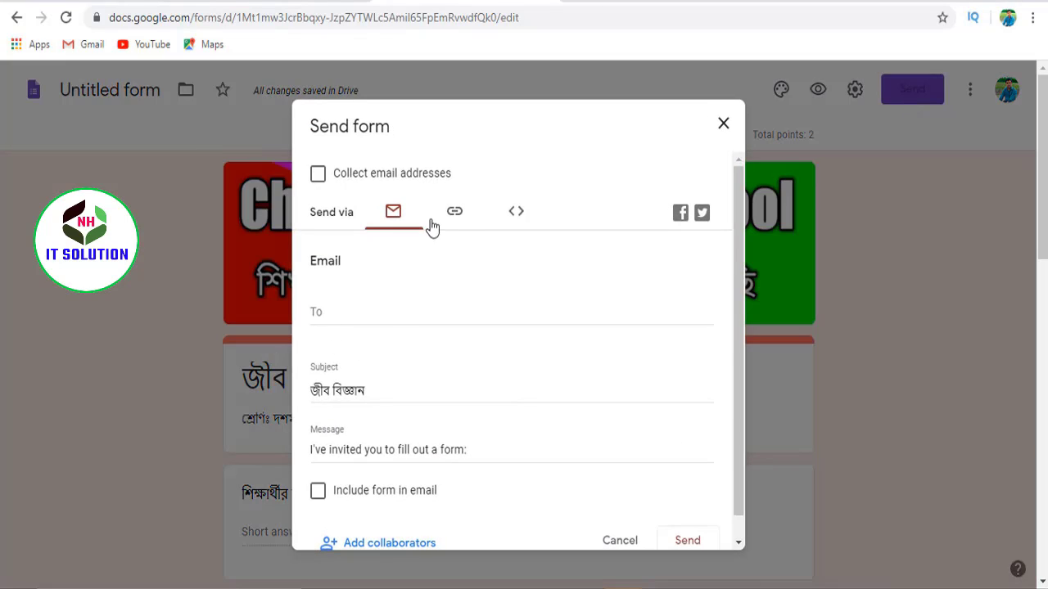
pyautogui.click(326, 309)
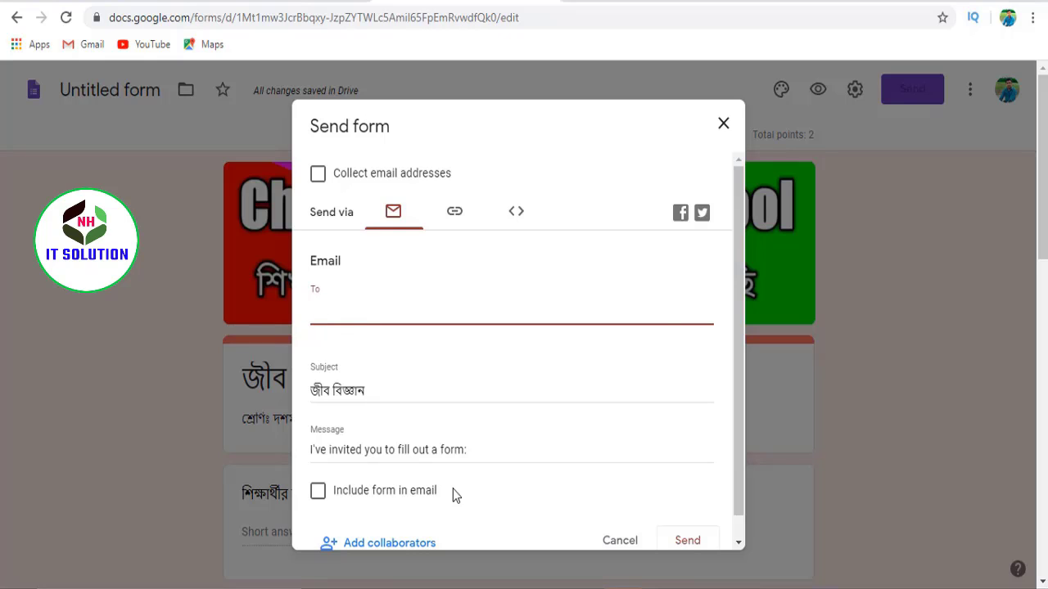
pyautogui.scroll(-2, 456, 493)
pyautogui.scroll(1, 460, 307)
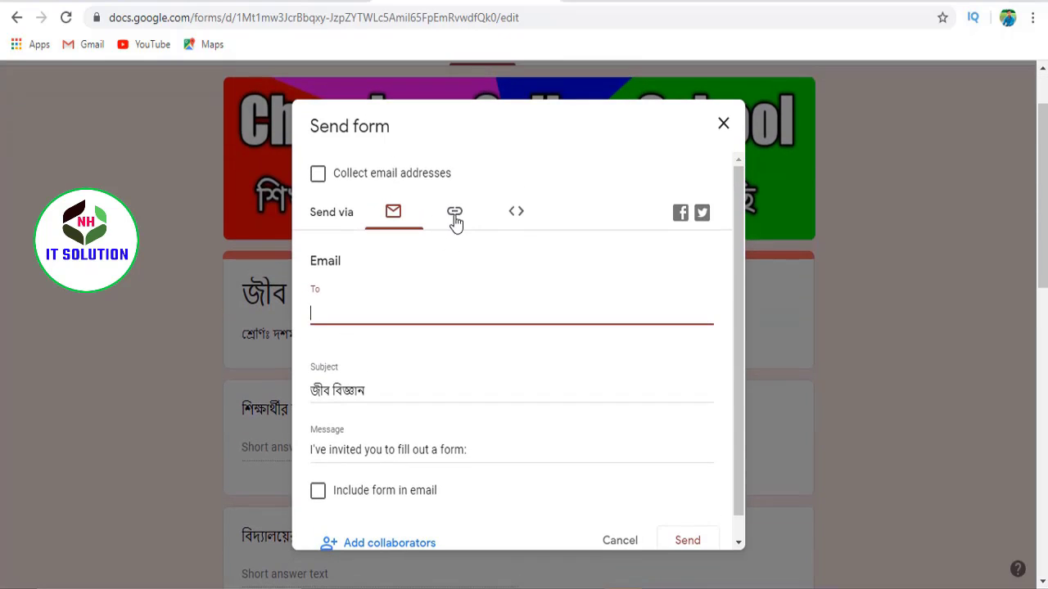
pyautogui.click(455, 221)
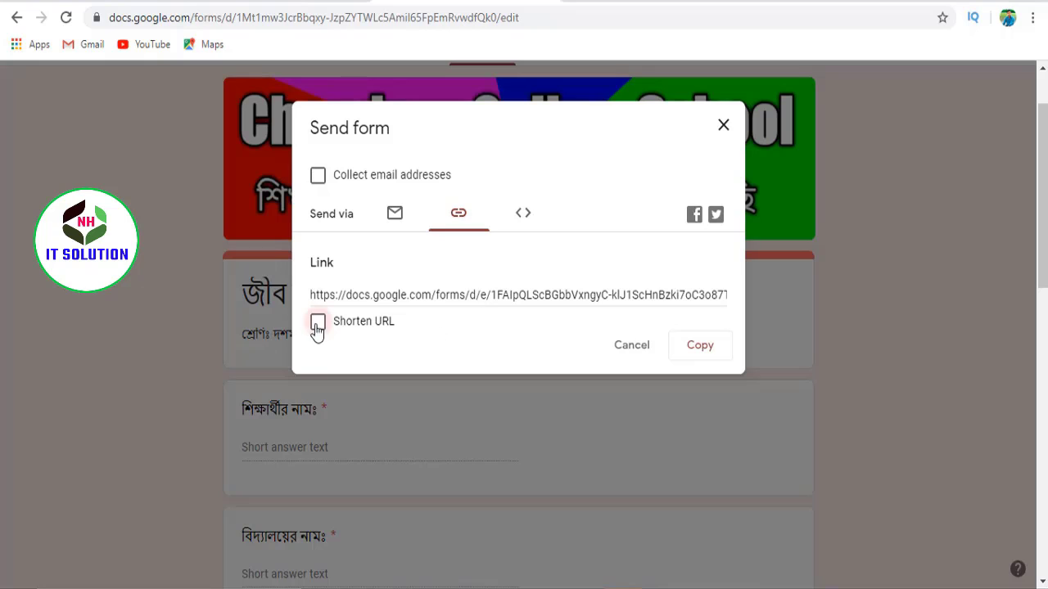
pyautogui.click(317, 324)
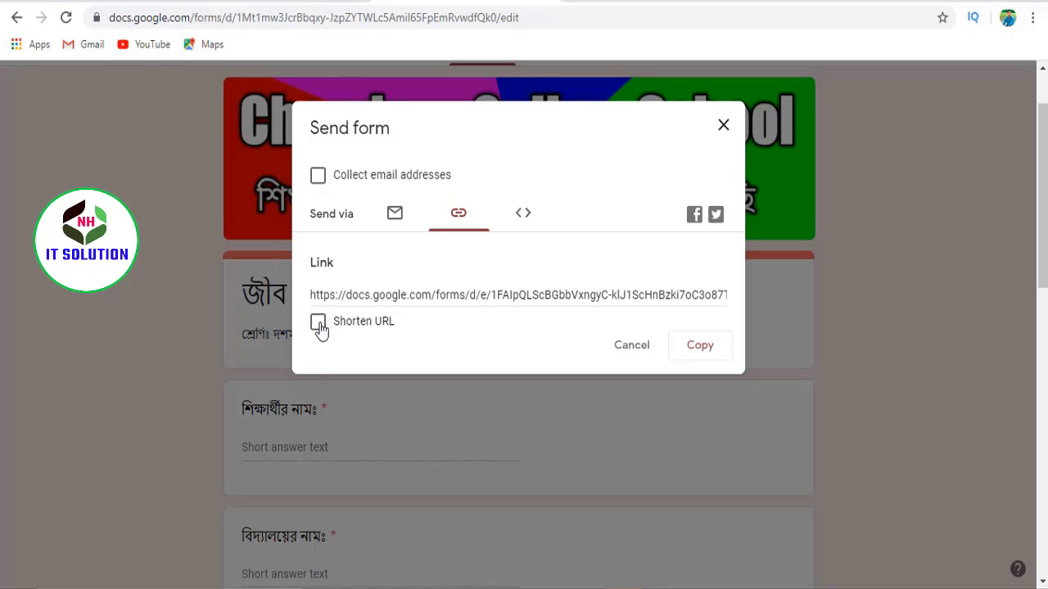
pyautogui.click(709, 347)
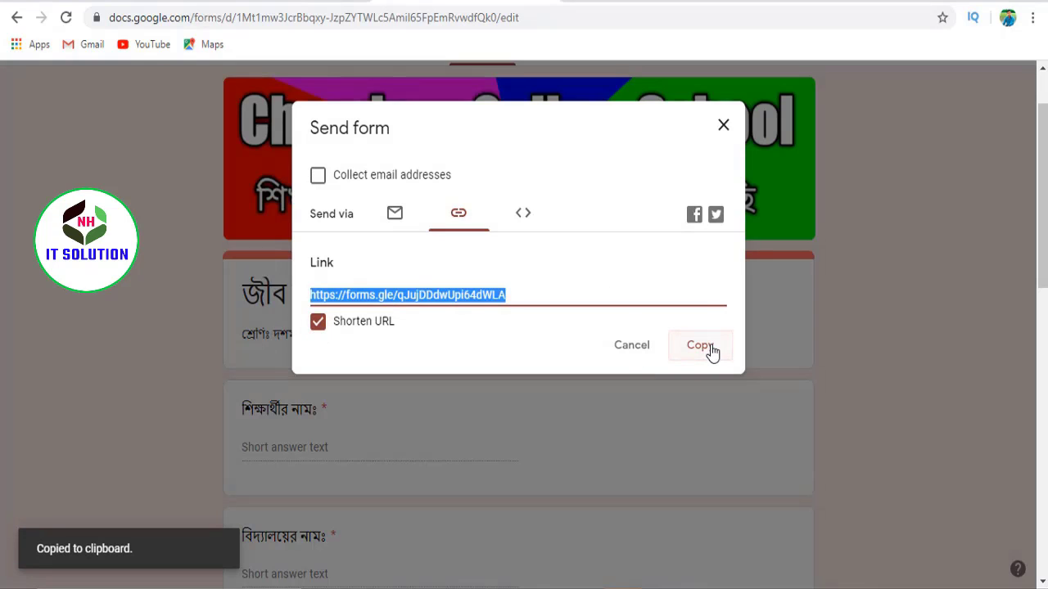
pyautogui.click(721, 125)
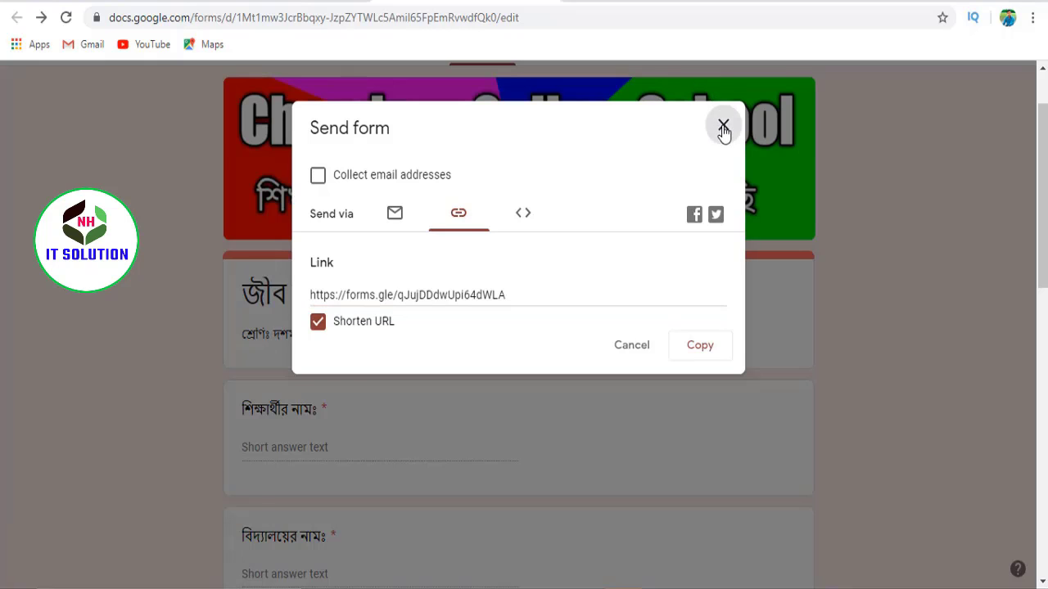
pyautogui.scroll(-1, 843, 145)
pyautogui.scroll(1, 595, 248)
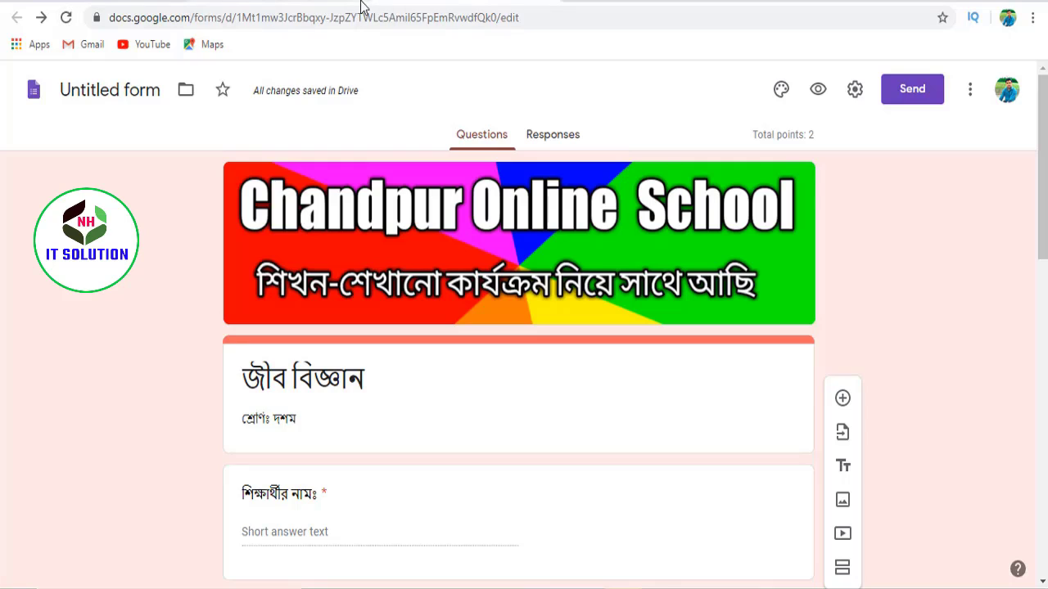
# - Open the copied short form link in a new browser tab
pyautogui.hotkey('ctrl', 't')
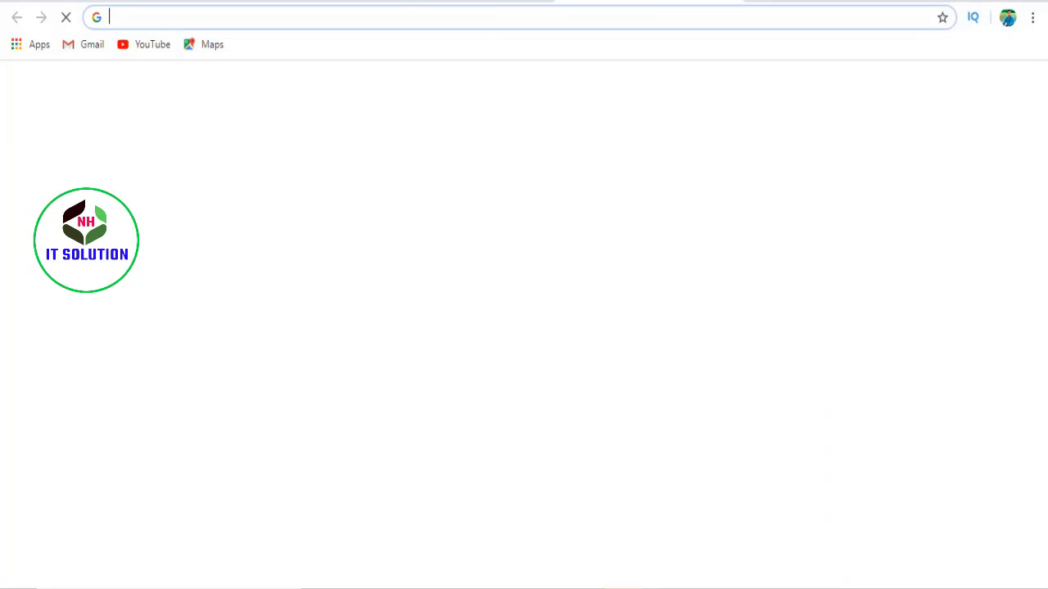
pyautogui.click(197, 14)
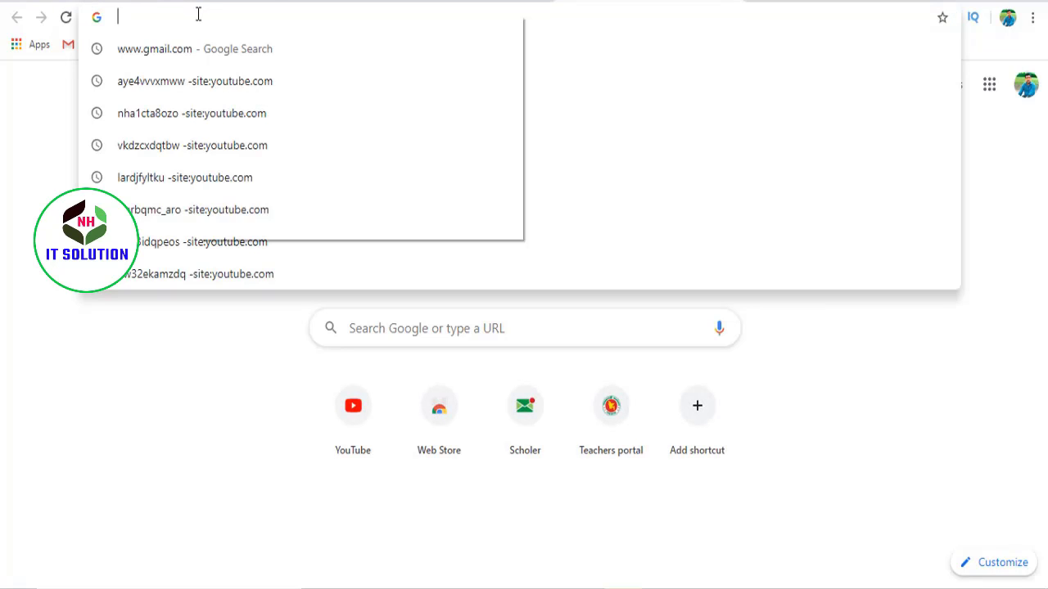
pyautogui.rightClick(197, 14)
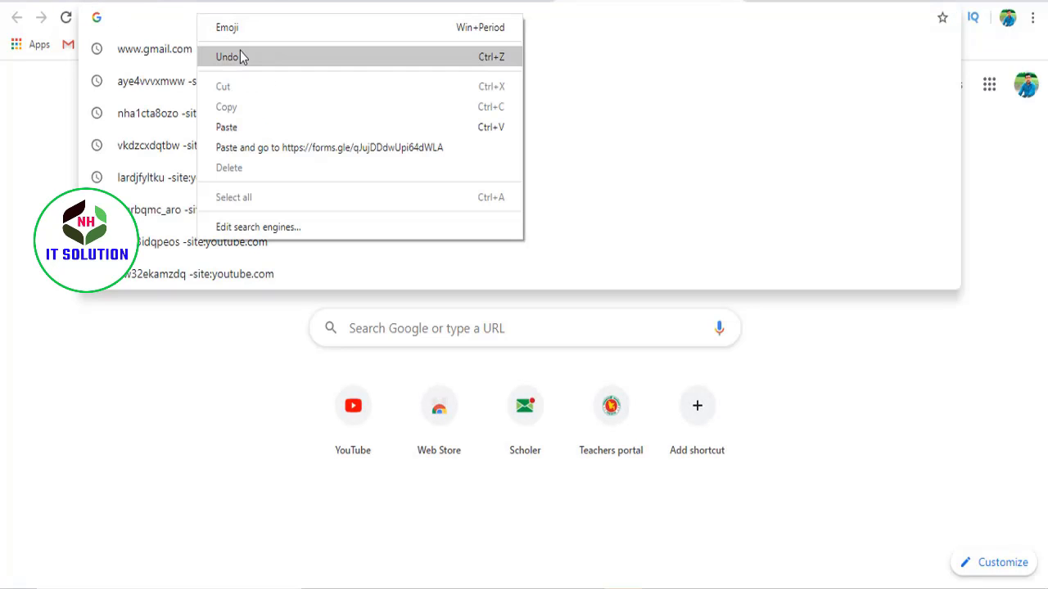
pyautogui.click(245, 129)
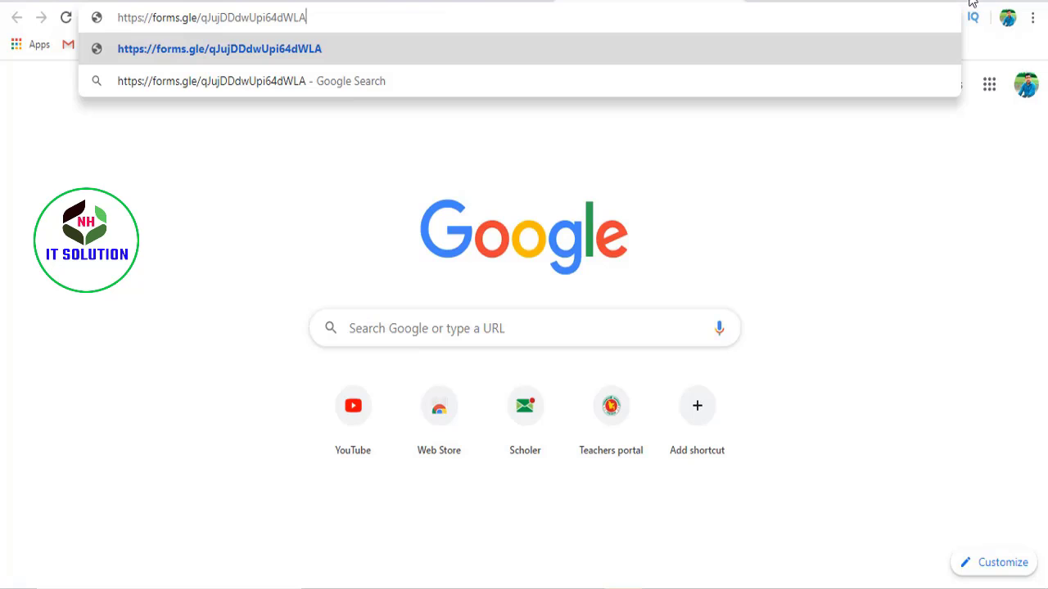
pyautogui.click(883, 53)
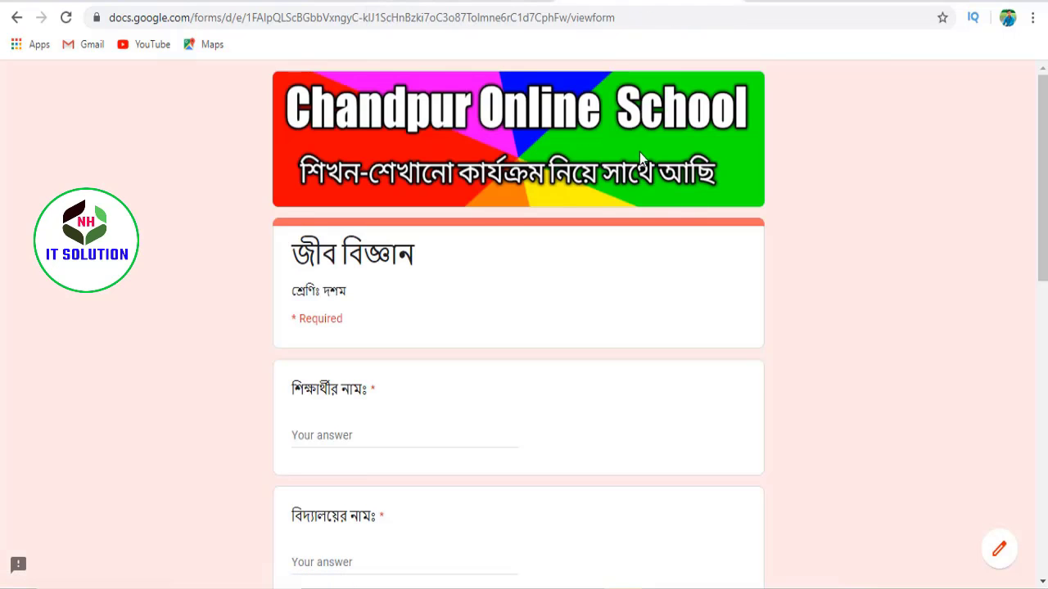
# - Look through the respondent view of the quiz and try to submit it with all required questions blank
pyautogui.scroll(-5, 501, 304)
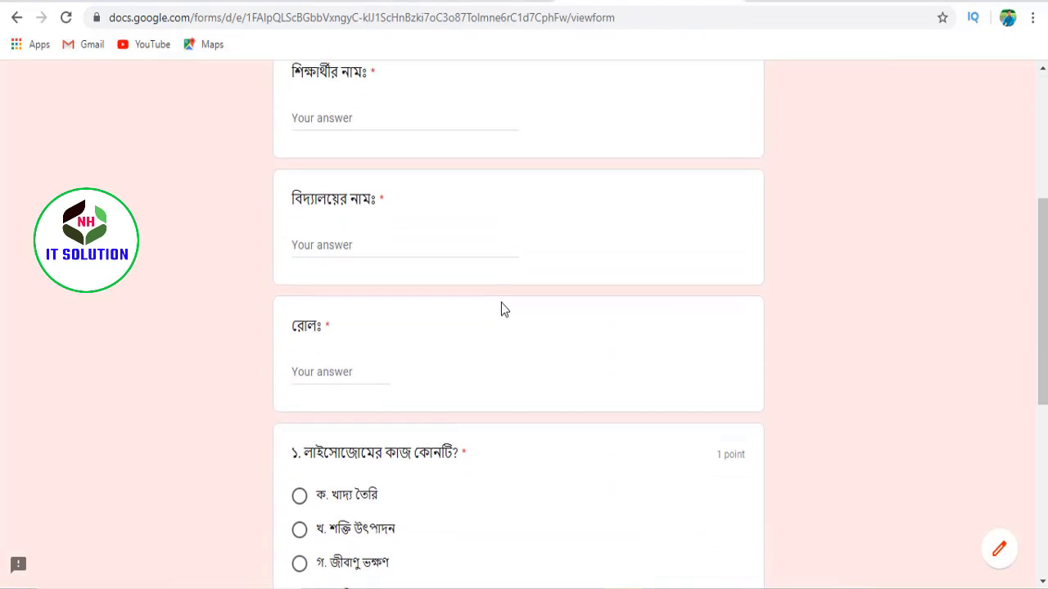
pyautogui.scroll(-1, 503, 309)
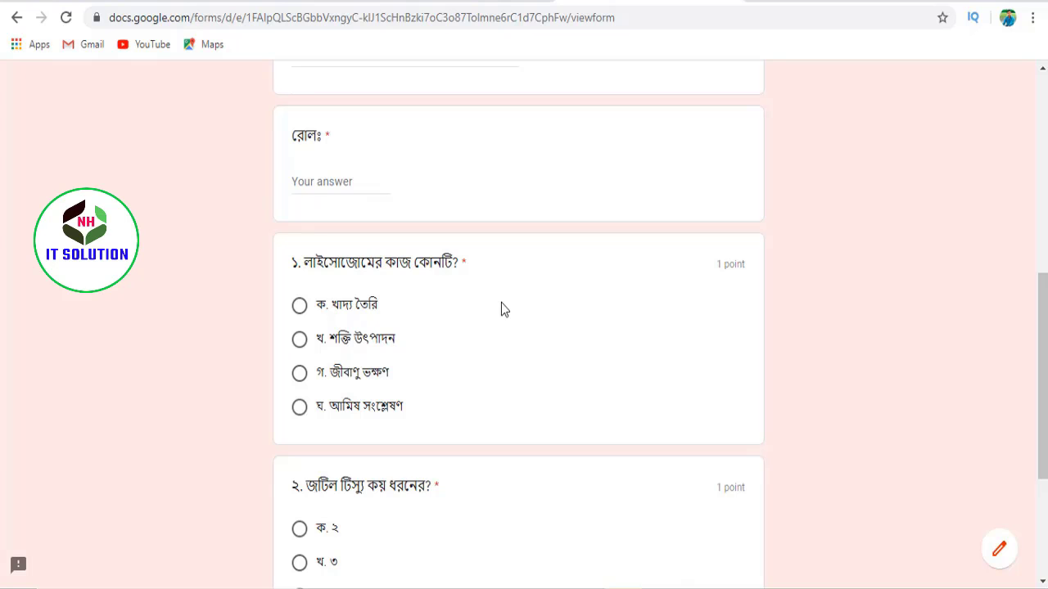
pyautogui.scroll(-3, 661, 381)
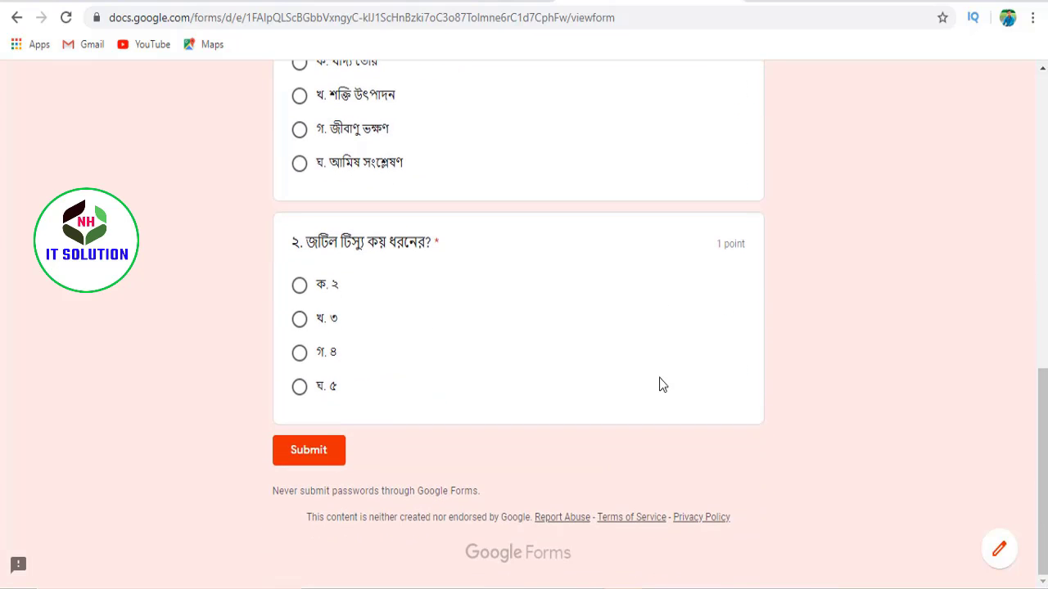
pyautogui.click(305, 458)
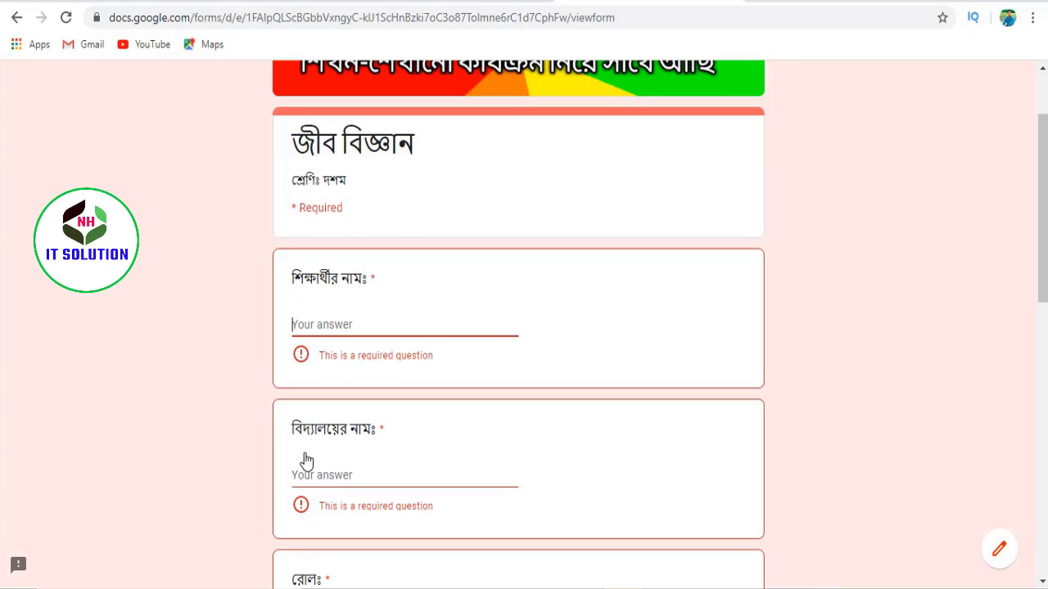
pyautogui.click(355, 222)
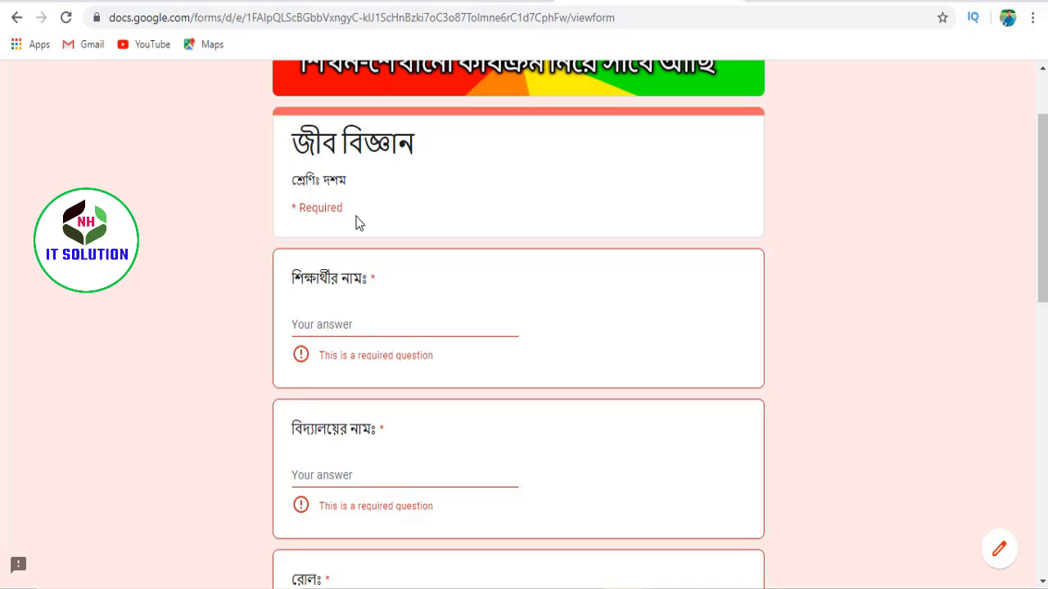
# - Enter the student's name in Bengali in the শিক্ষার্থীর নামঃ field
pyautogui.click(320, 320)
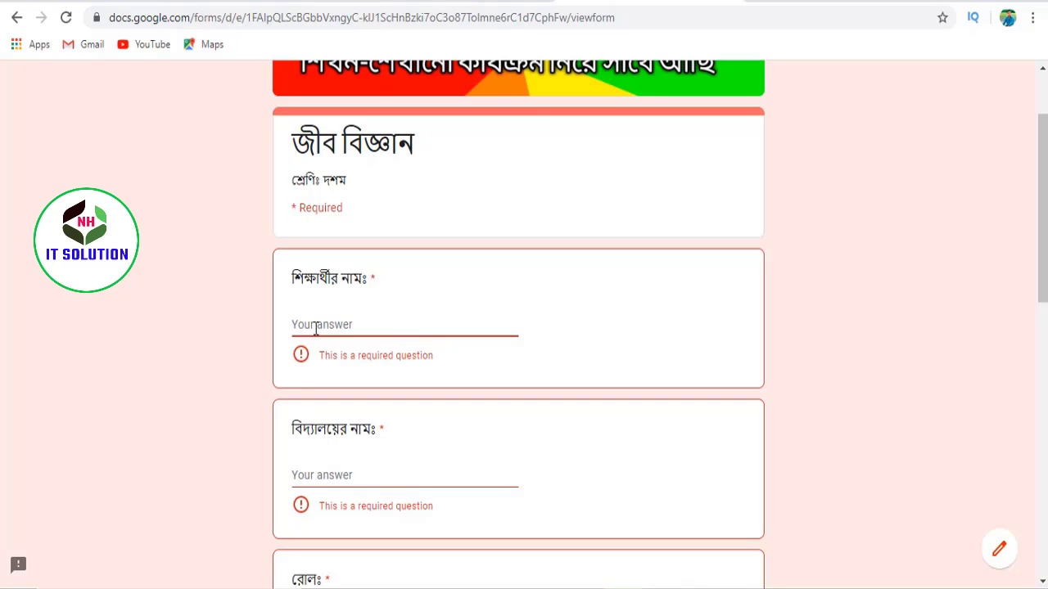
pyautogui.write('na')
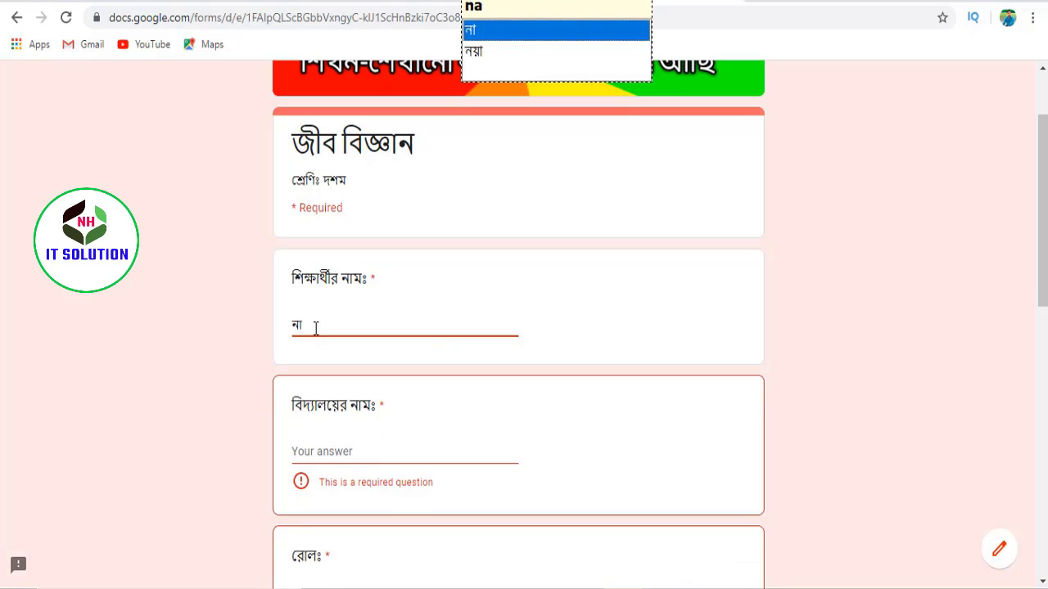
pyautogui.write('hid')
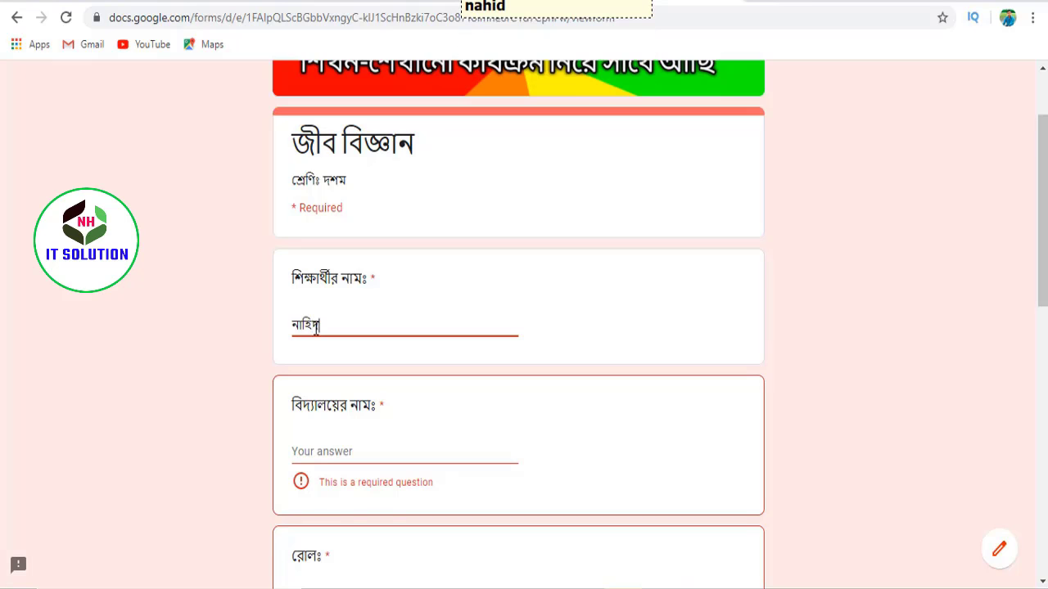
# - Enter দূর্গাপুর উচ্চ বিদ্যালয় as the school name and fill in the student's roll number in Bengali digits
pyautogui.scroll(-1, 319, 343)
pyautogui.click(348, 374)
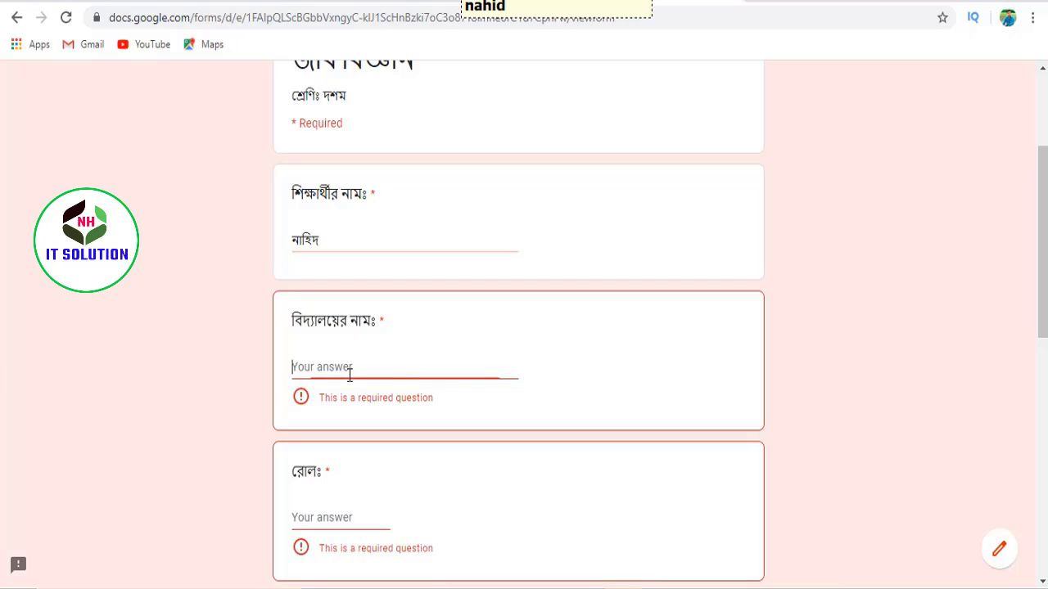
pyautogui.write('d')
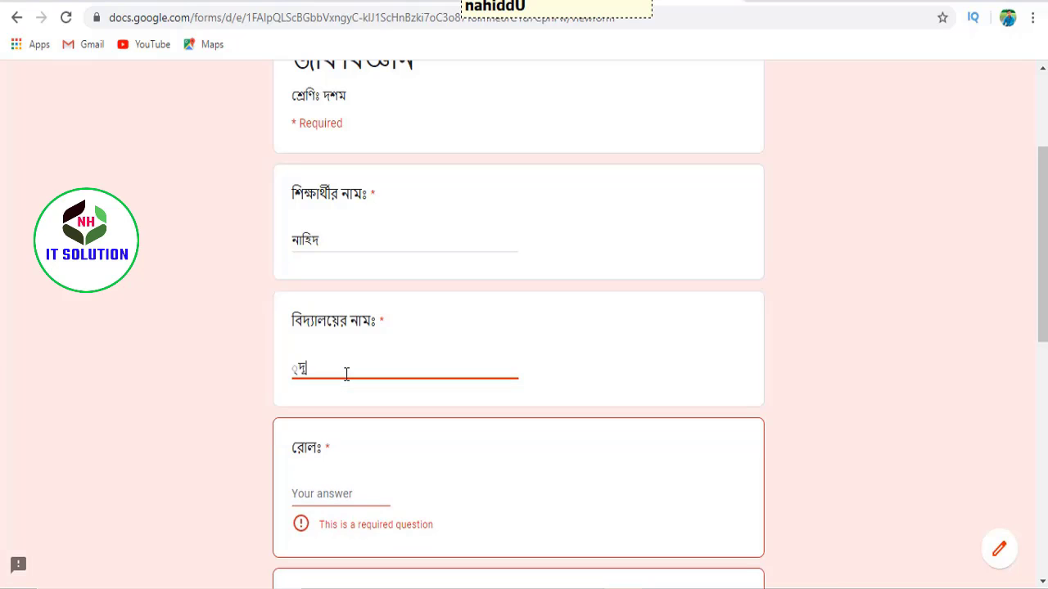
pyautogui.press('BackSpace')
pyautogui.press('BackSpace')
pyautogui.press('BackSpace')
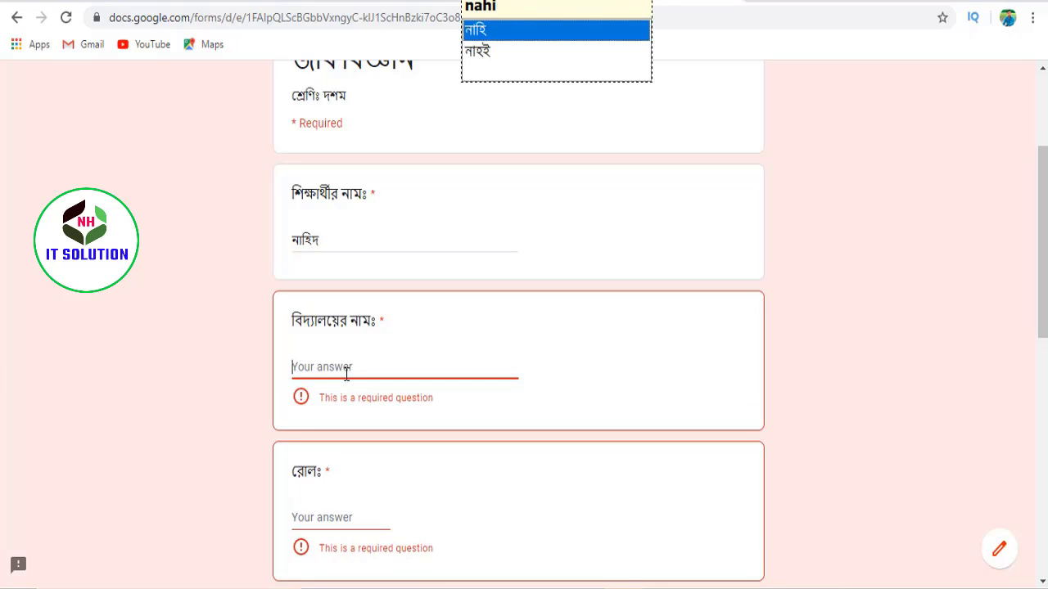
pyautogui.write('dUrrgapi')
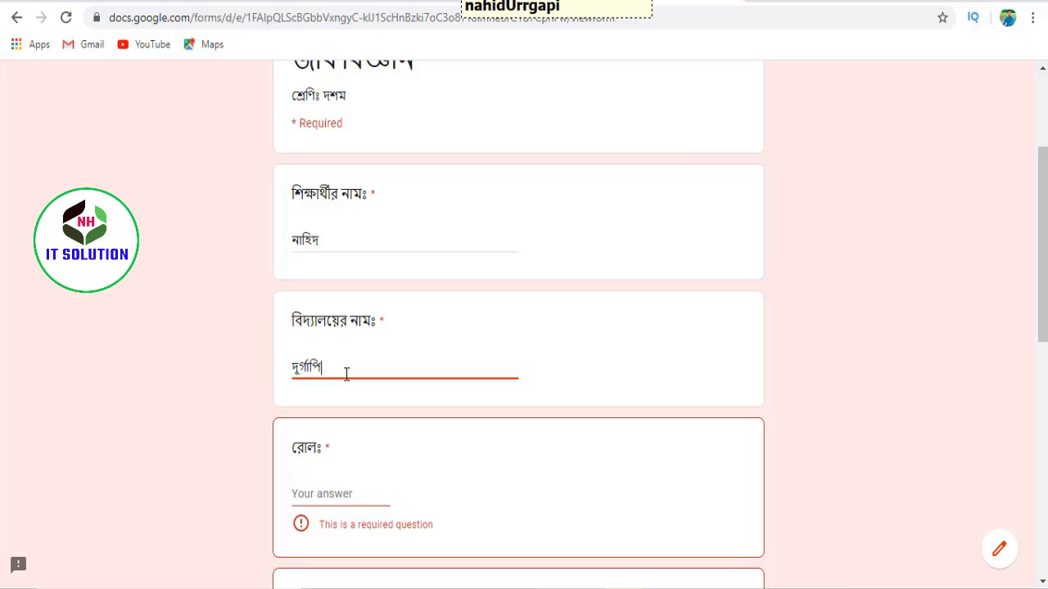
pyautogui.write('r ucc')
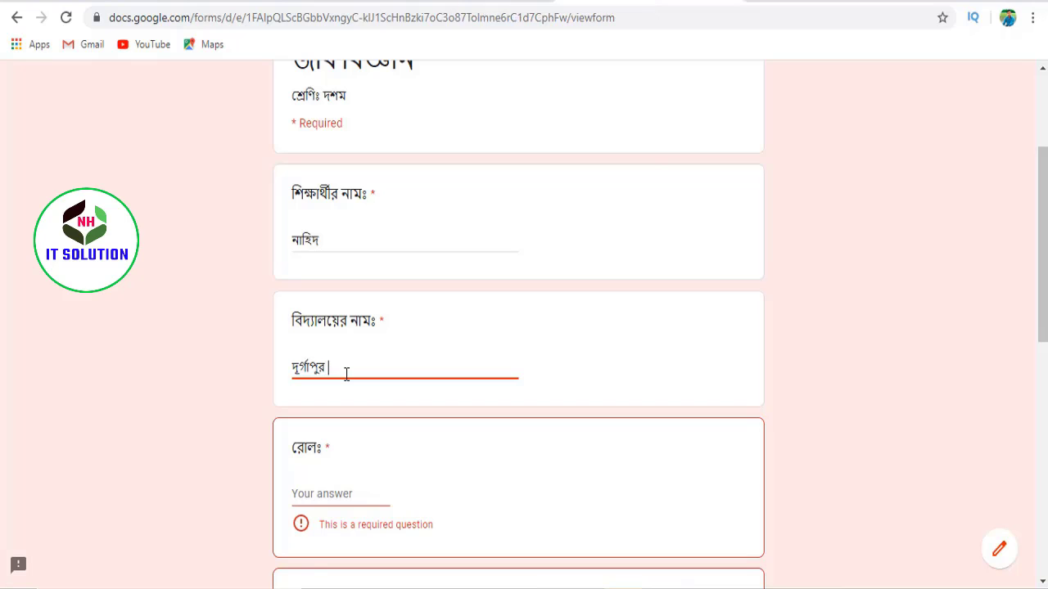
pyautogui.write(' bidya ')
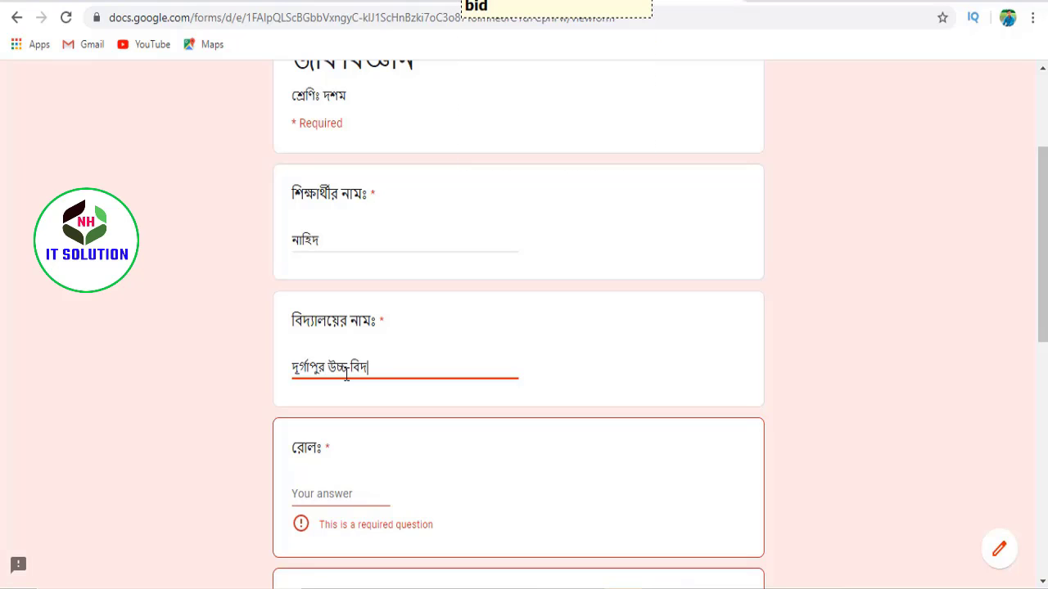
pyautogui.write('lY')
pyautogui.click(340, 497)
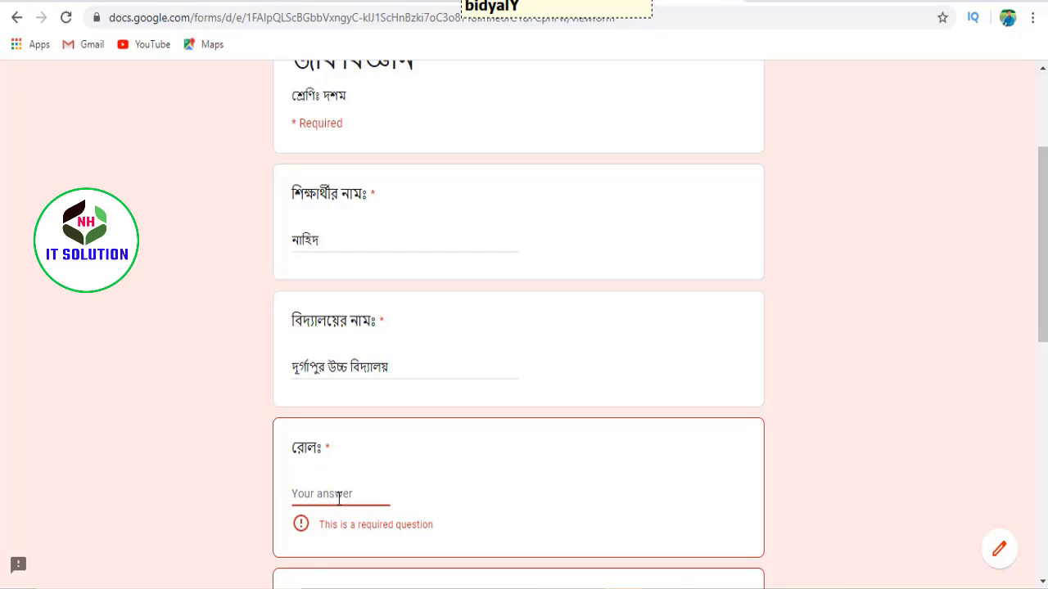
pyautogui.write('10')
# - Answer the lysosome question with গ. জীবাণু ভক্ষণ and the complex tissue question with খ. ৩
pyautogui.scroll(-5, 344, 498)
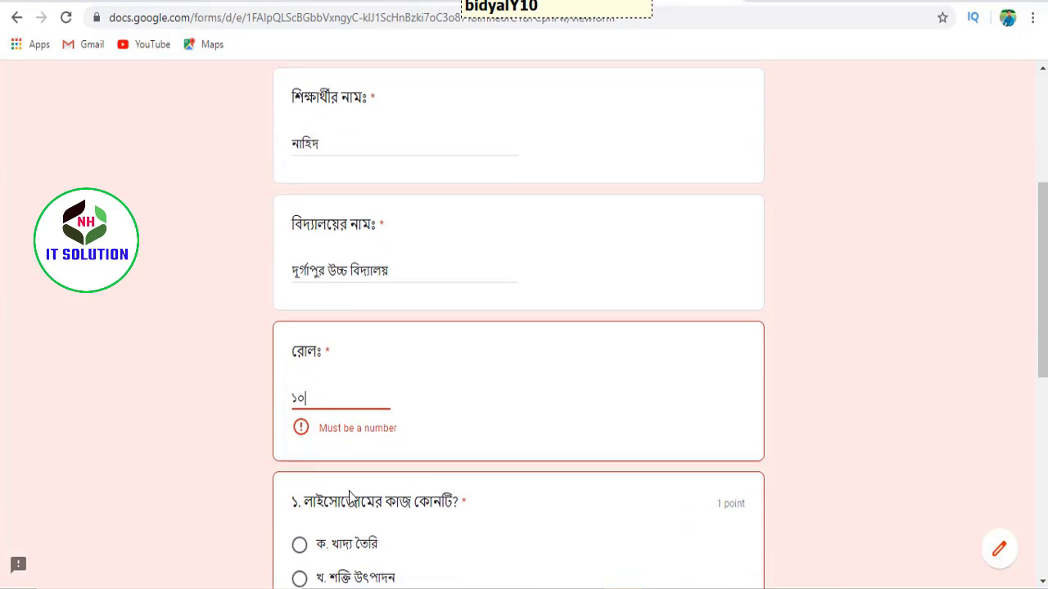
pyautogui.scroll(-1, 354, 496)
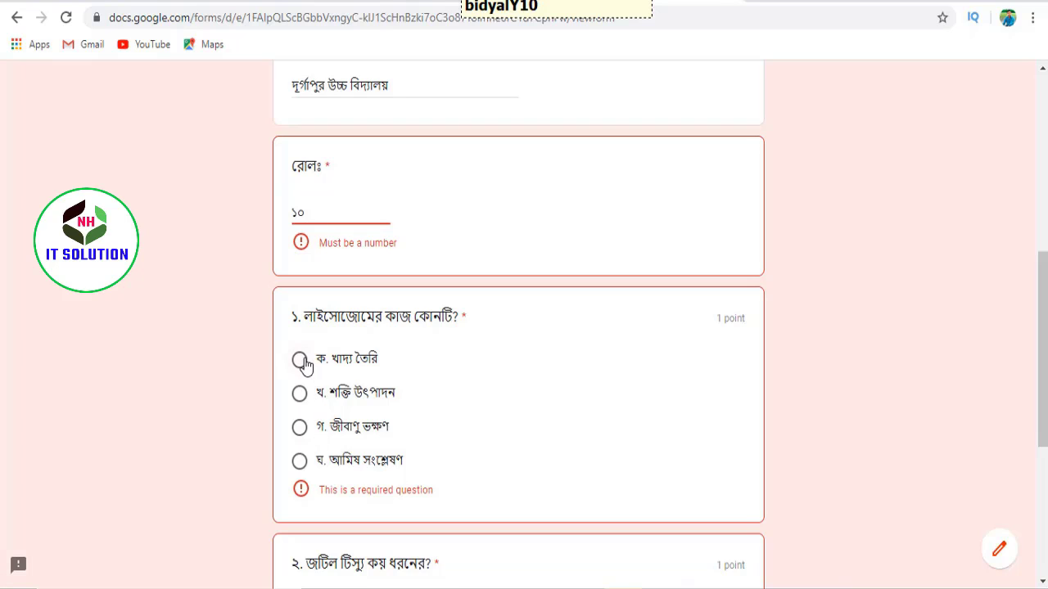
pyautogui.click(299, 433)
pyautogui.scroll(-2, 322, 455)
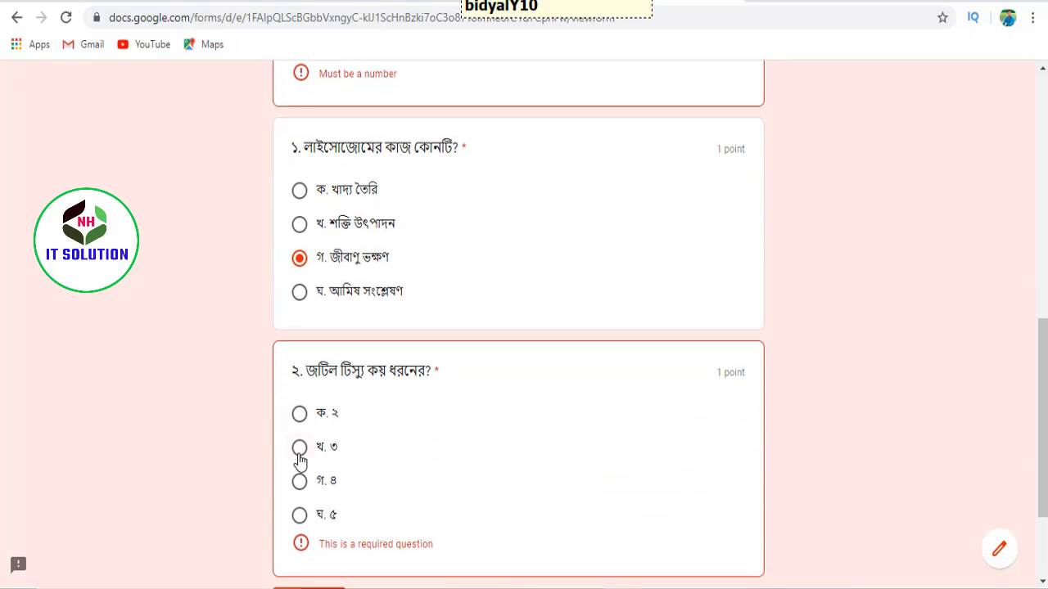
pyautogui.click(299, 455)
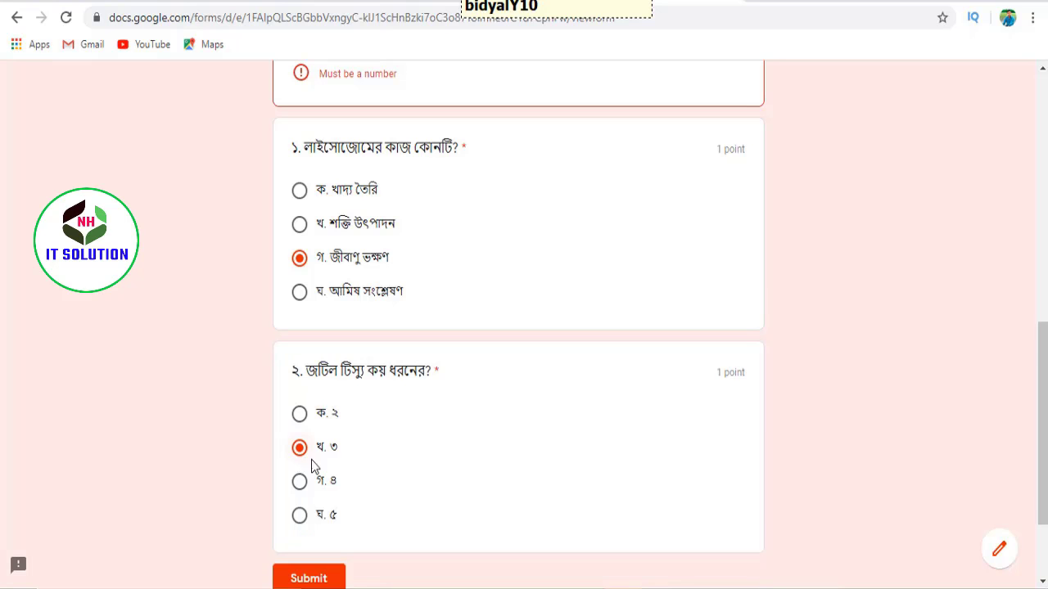
# - Try to submit the answered quiz with the roll number in Bengali digits
pyautogui.scroll(-1, 315, 483)
pyautogui.click(323, 496)
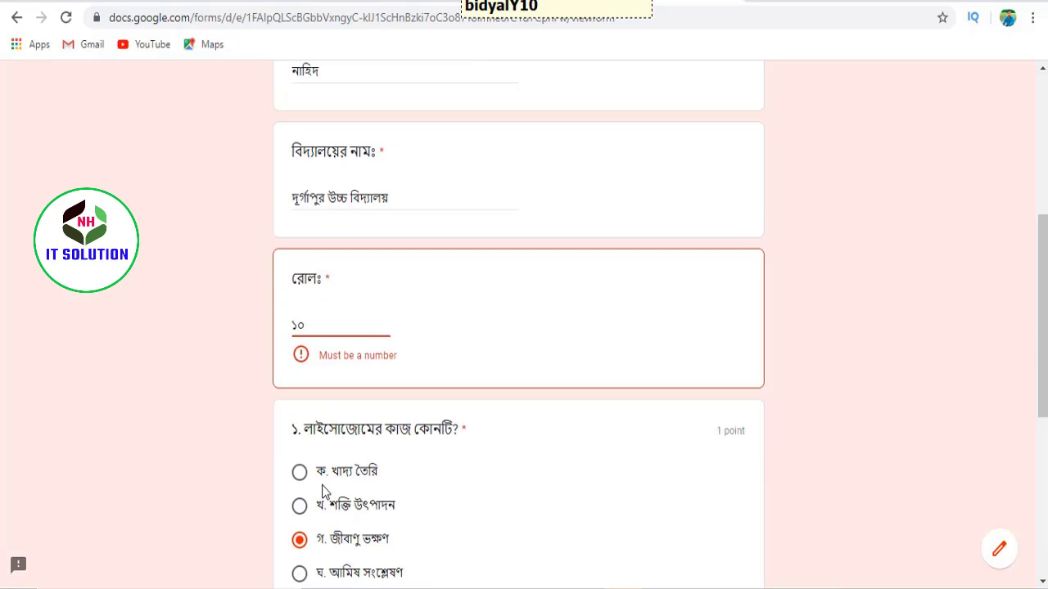
pyautogui.scroll(-2, 417, 460)
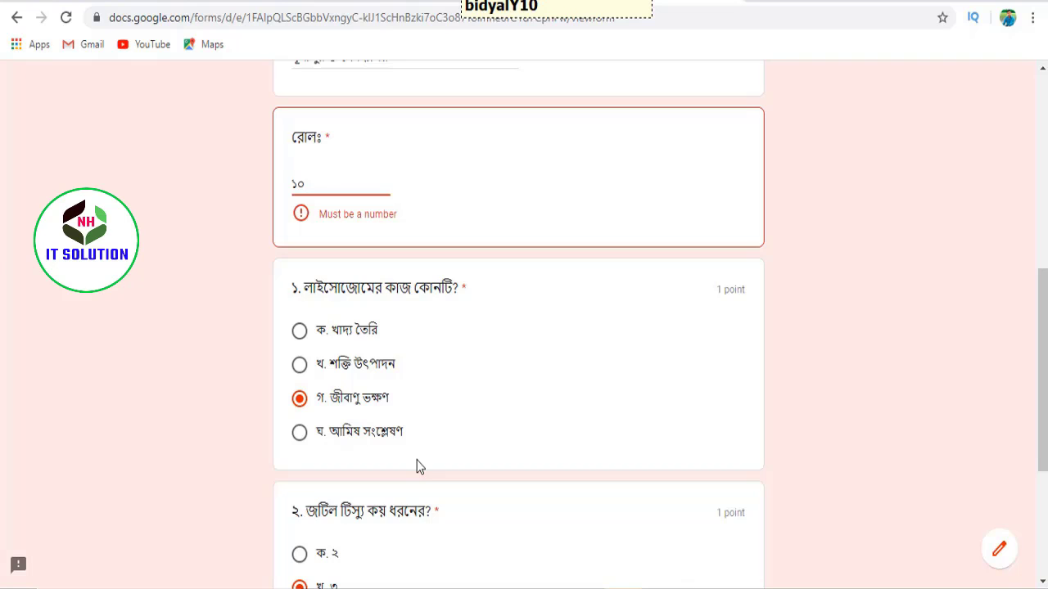
pyautogui.scroll(-3, 417, 463)
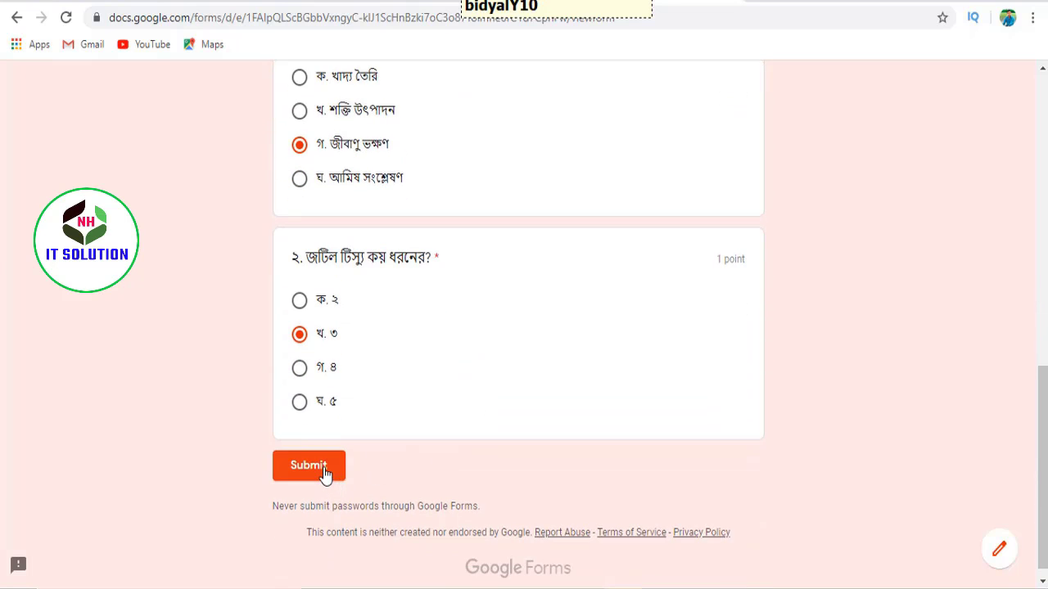
pyautogui.click(325, 473)
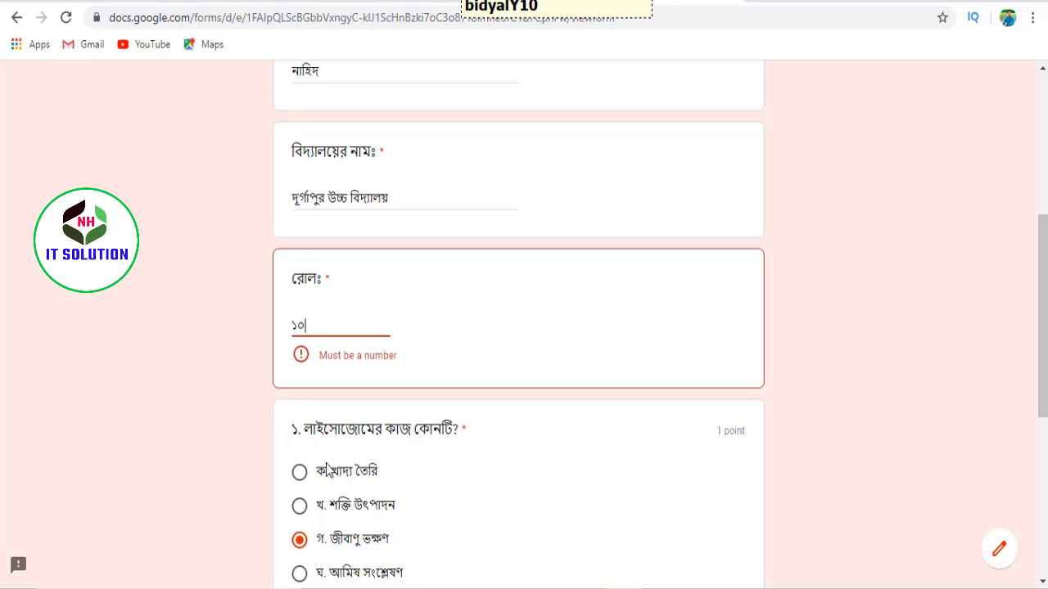
# - Replace the student's roll number in the রোলঃ field with English digits and submit the quiz
pyautogui.press('BackSpace')
pyautogui.press('BackSpace')
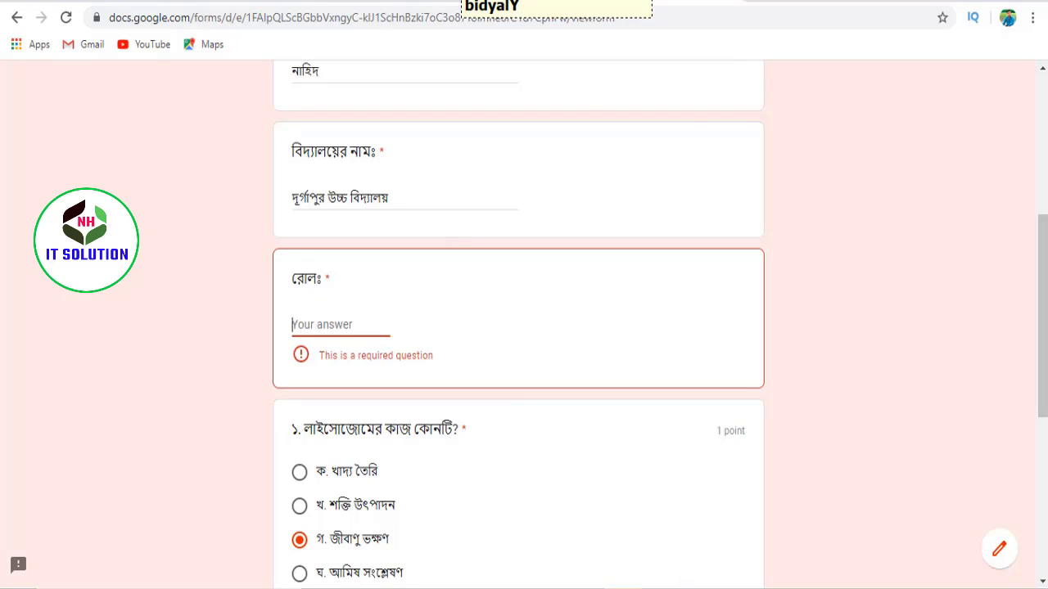
pyautogui.click(313, 327)
pyautogui.write('10')
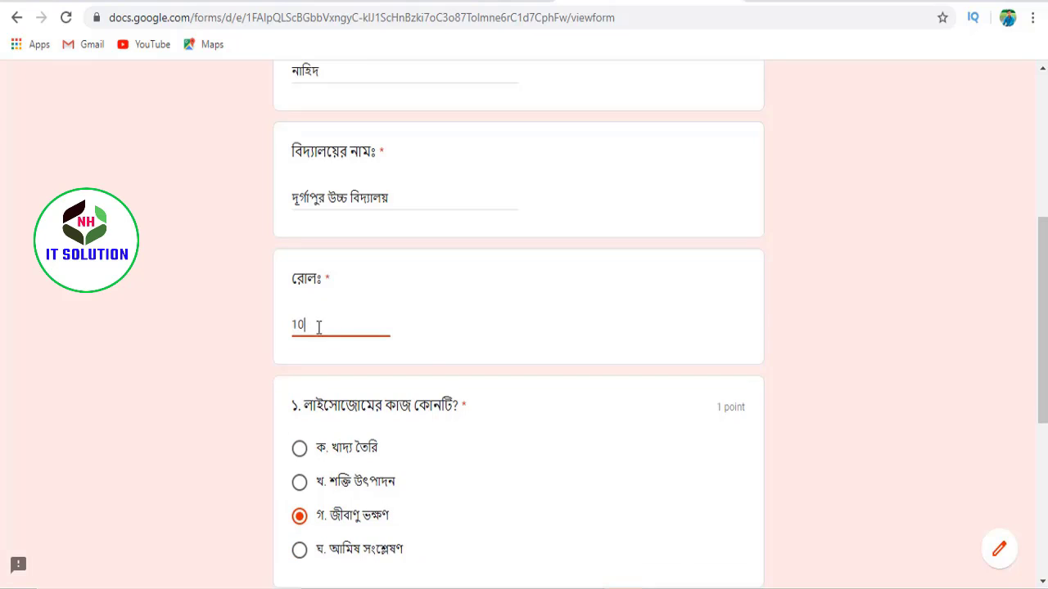
pyautogui.scroll(-5, 417, 421)
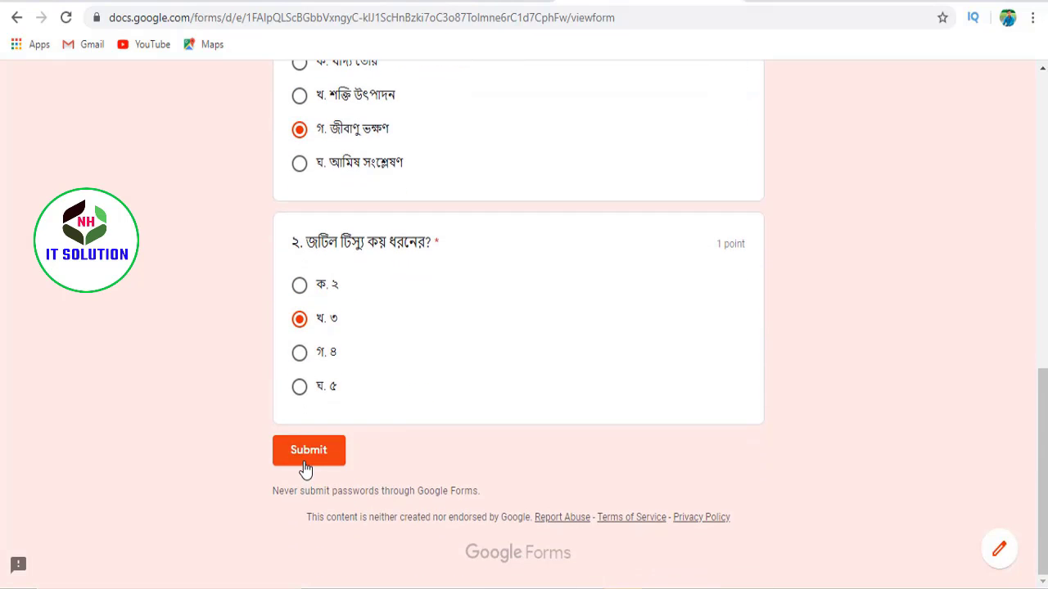
pyautogui.click(309, 450)
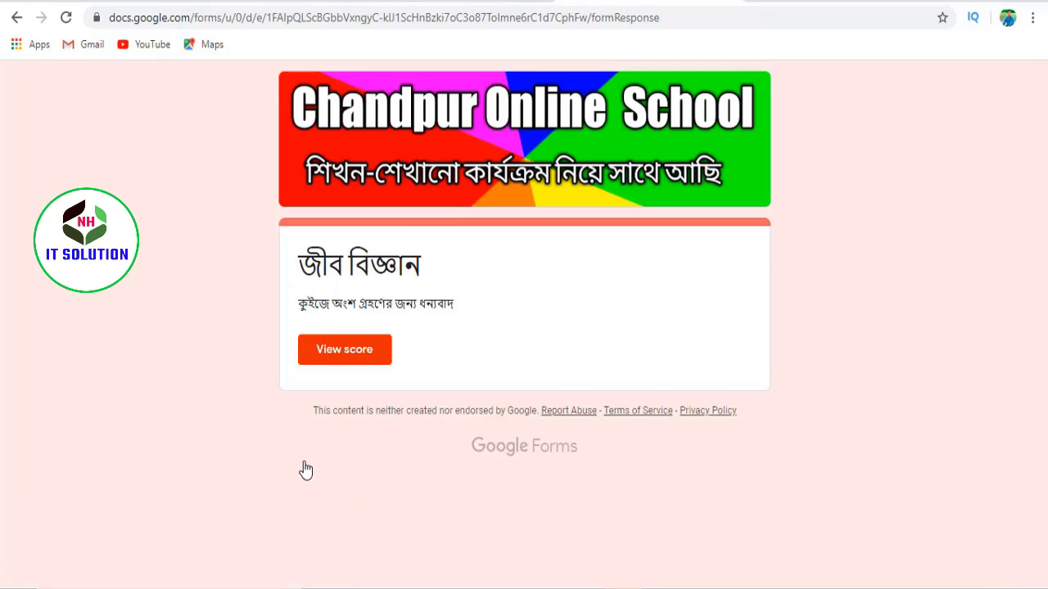
# - View the submitted quiz's score and examine the points and correct answers for both biology questions
pyautogui.click(353, 354)
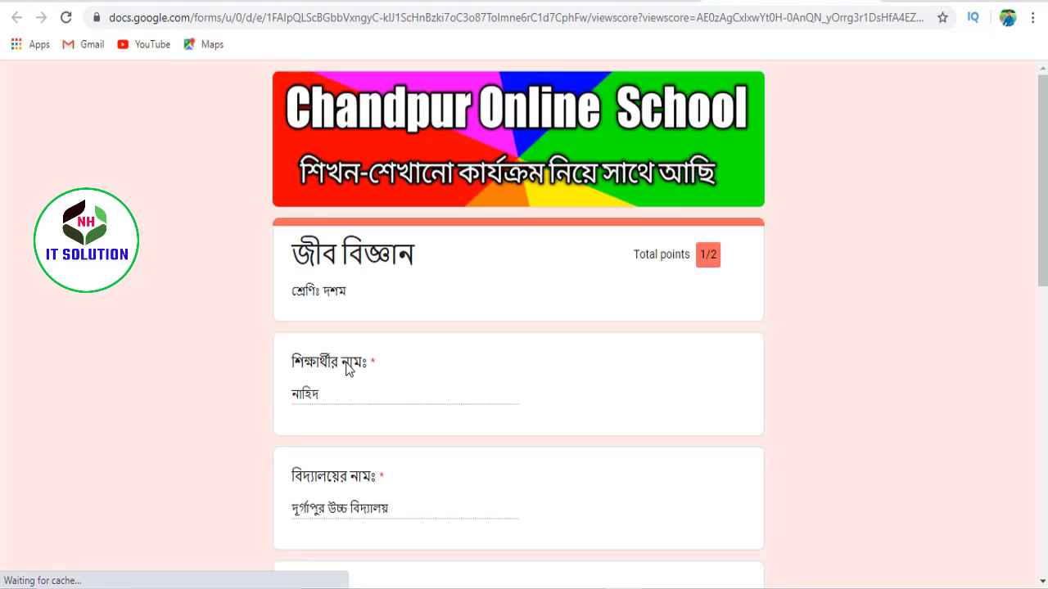
pyautogui.scroll(-4, 486, 385)
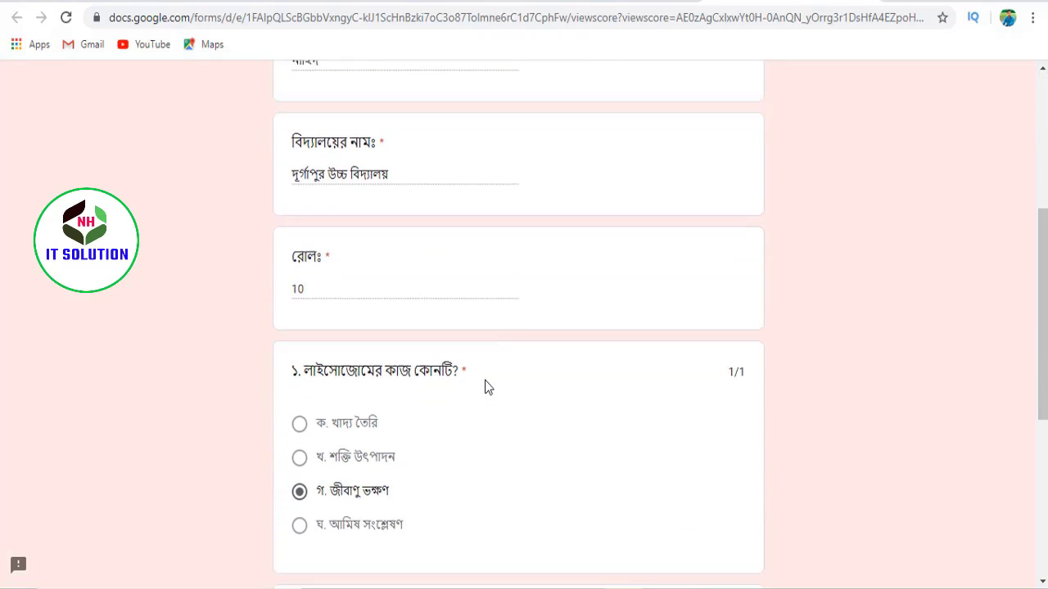
pyautogui.scroll(-3, 486, 386)
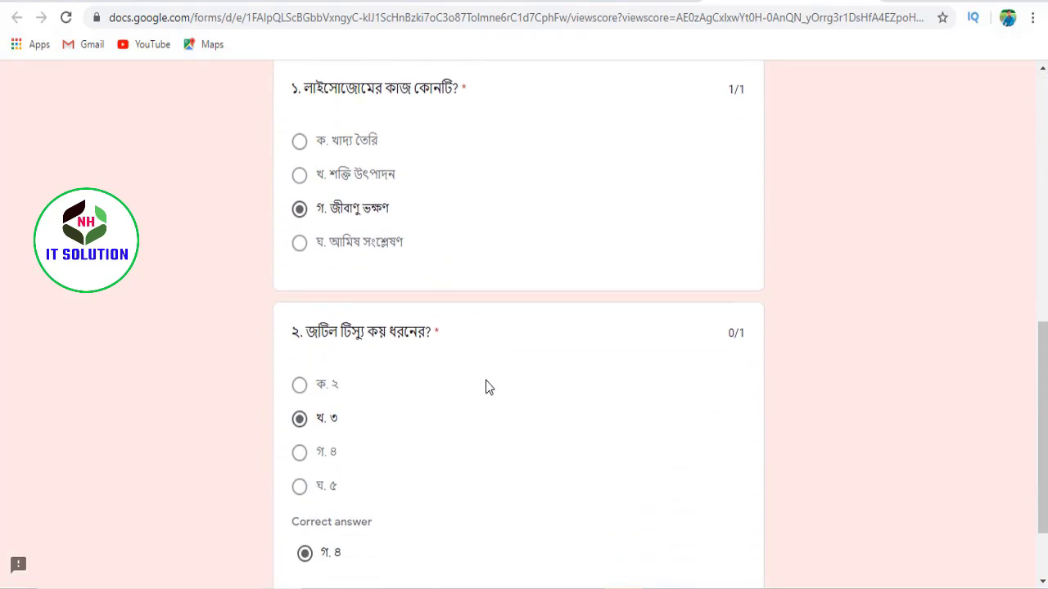
pyautogui.scroll(-2, 486, 385)
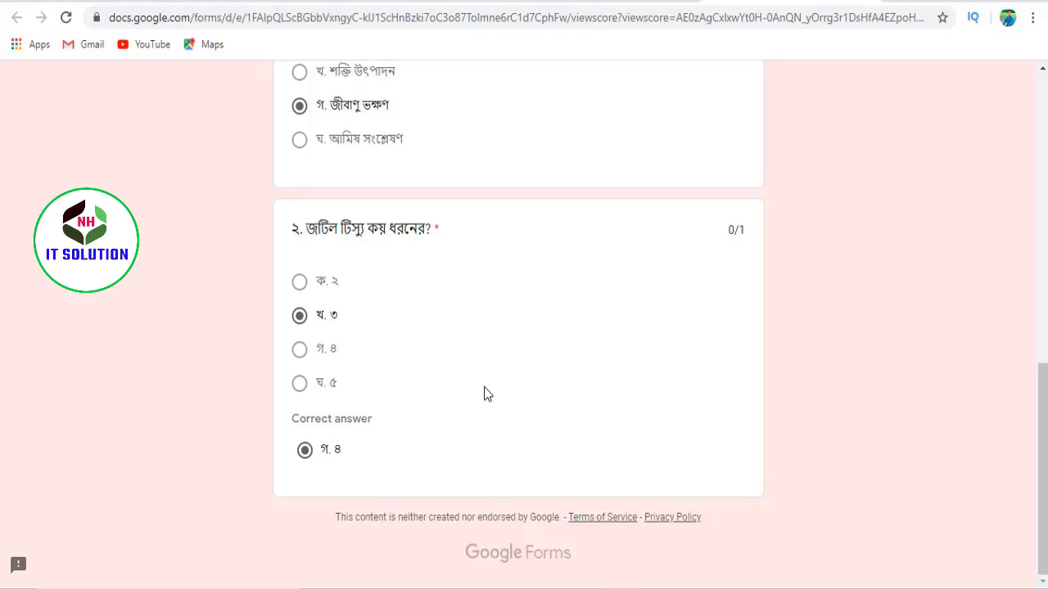
pyautogui.scroll(2, 486, 394)
pyautogui.scroll(-1, 486, 394)
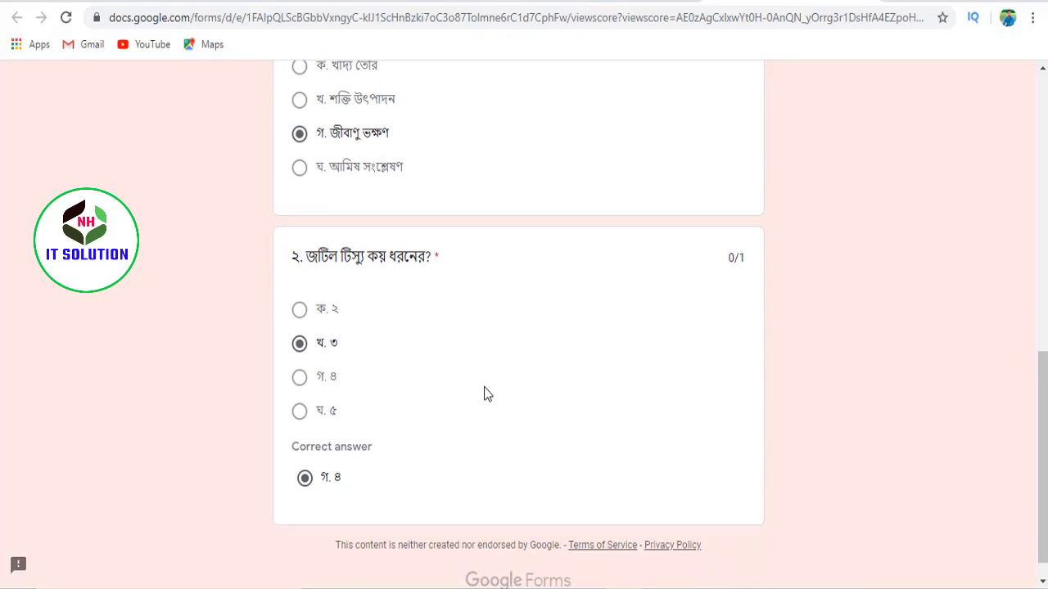
pyautogui.scroll(1, 486, 393)
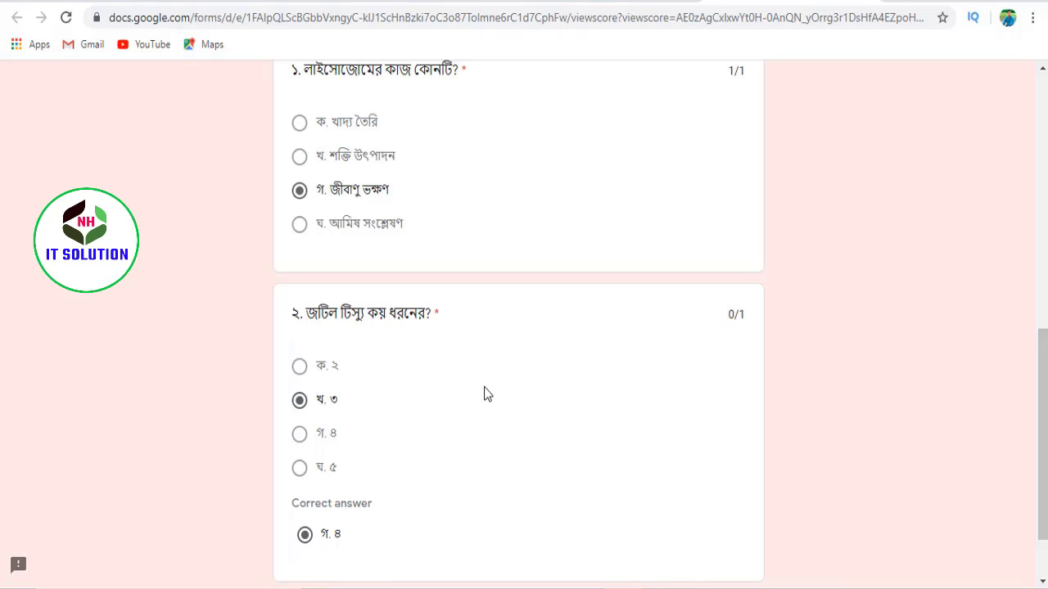
pyautogui.scroll(2, 484, 394)
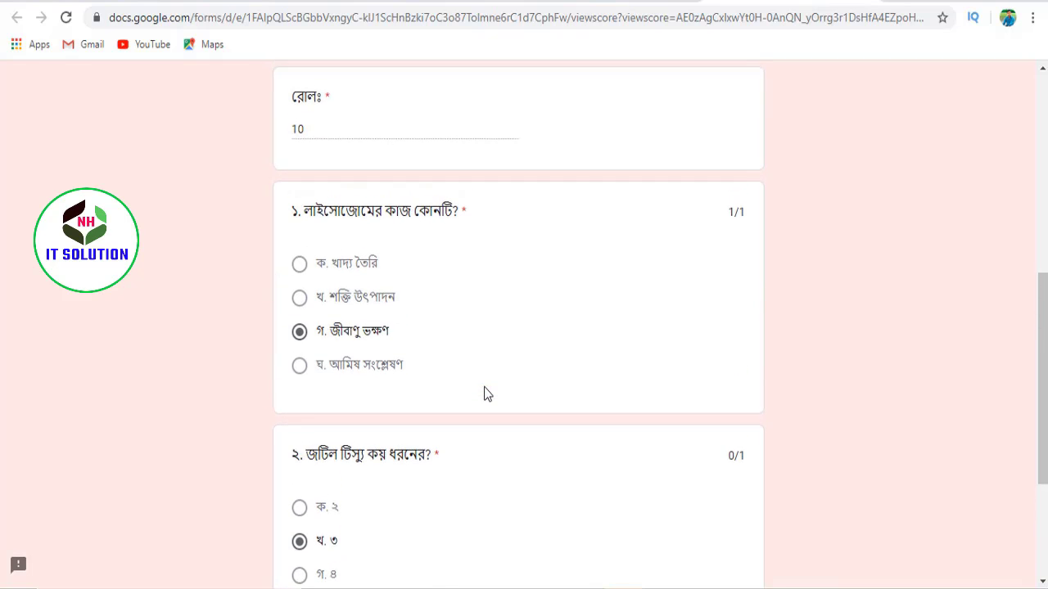
pyautogui.scroll(-1, 484, 395)
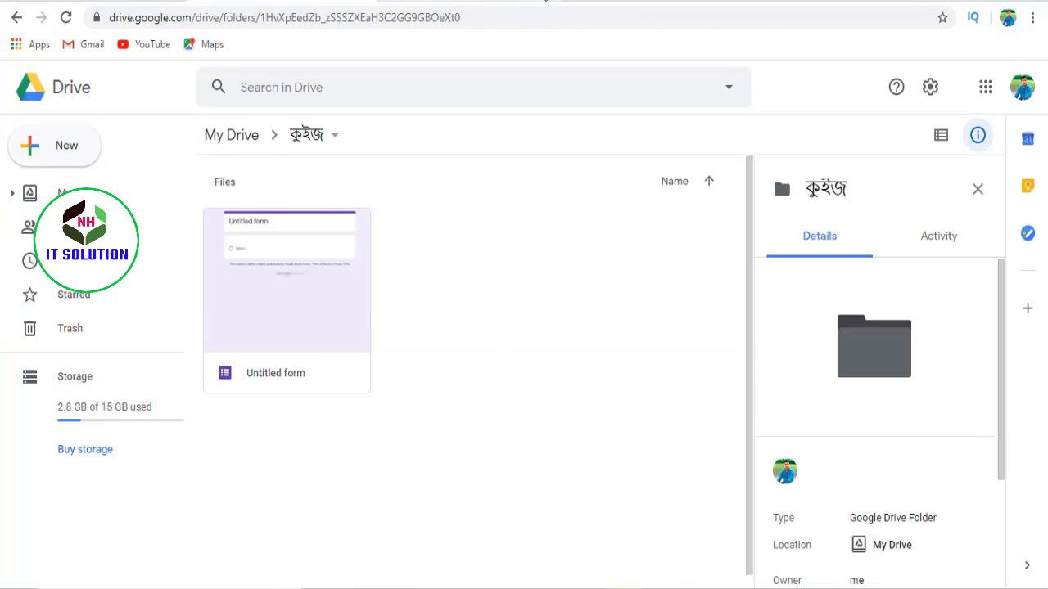
# - Switch back to the form editor and open the quiz's responses, dismissing the tip about seeing responses to each question
pyautogui.click(492, 2)
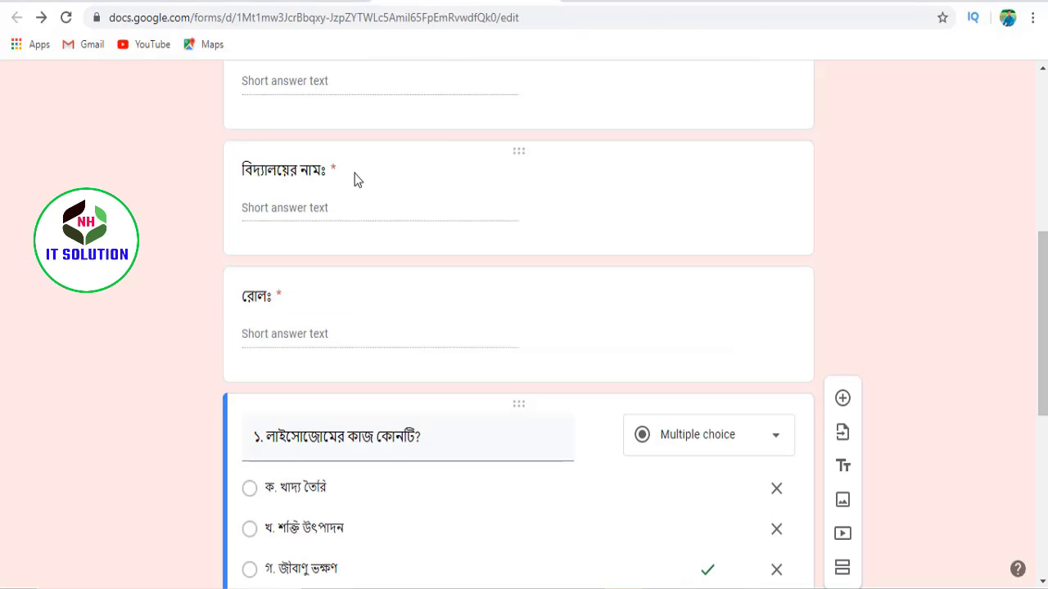
pyautogui.scroll(5, 573, 213)
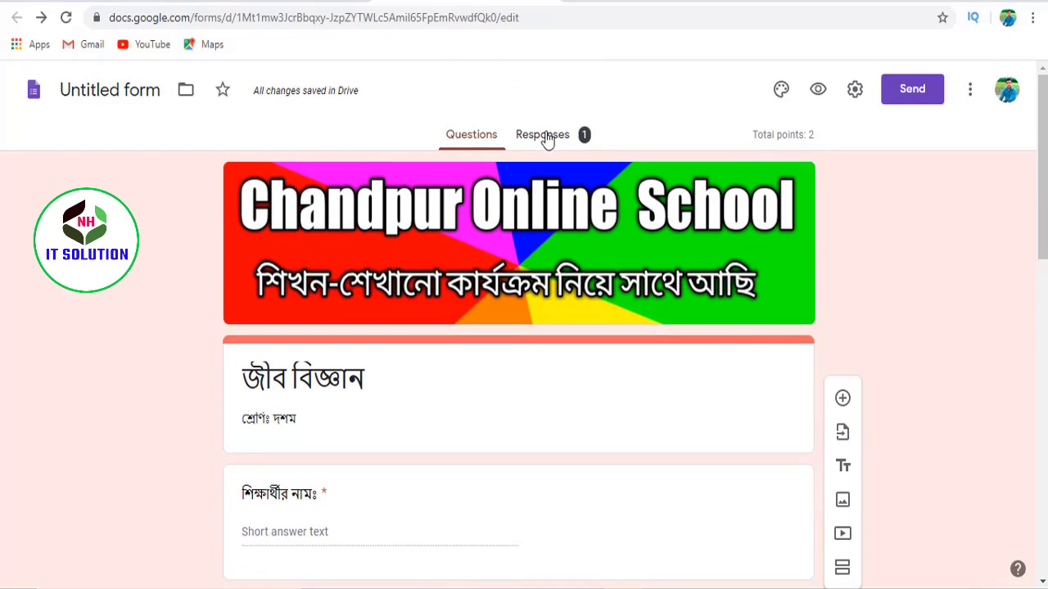
pyautogui.click(545, 137)
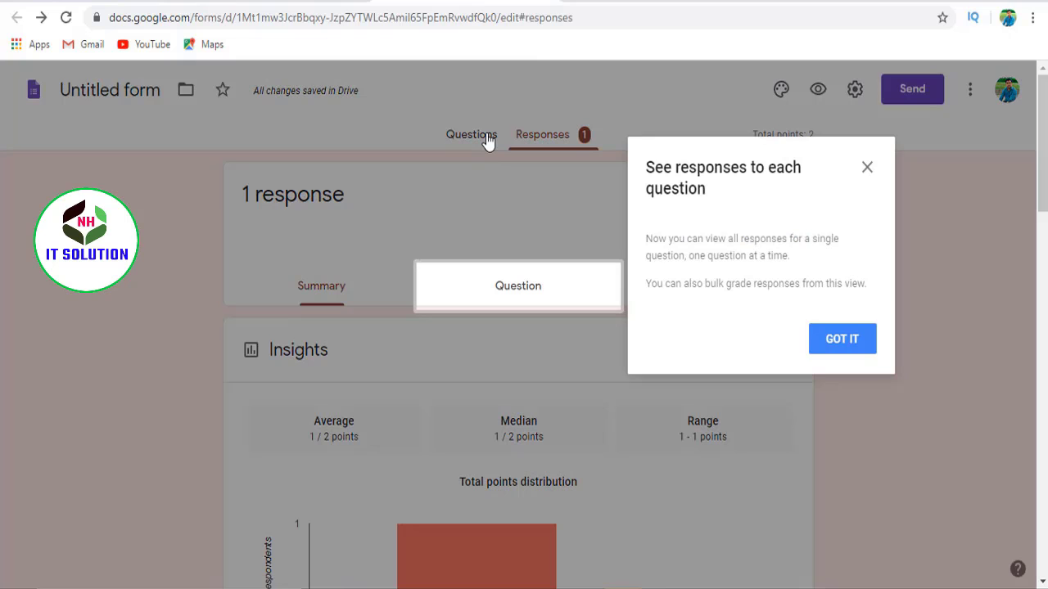
pyautogui.click(867, 170)
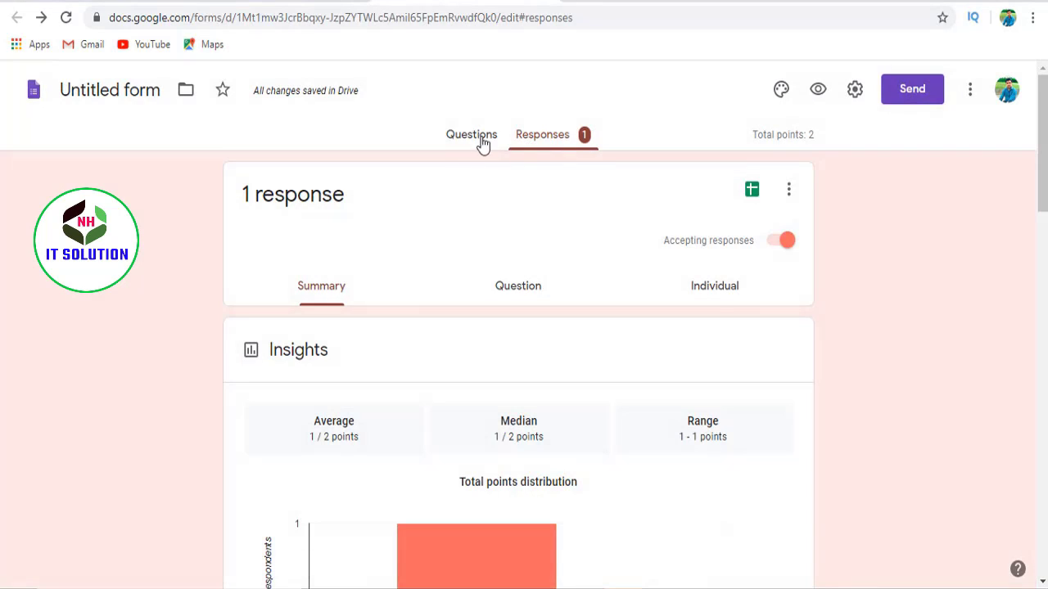
pyautogui.click(479, 140)
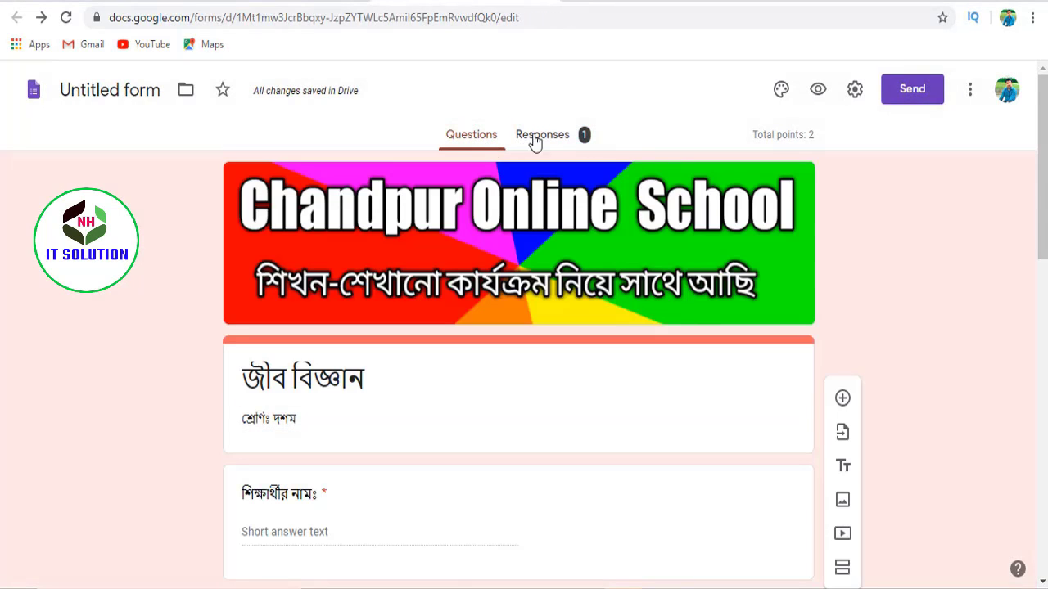
pyautogui.click(544, 142)
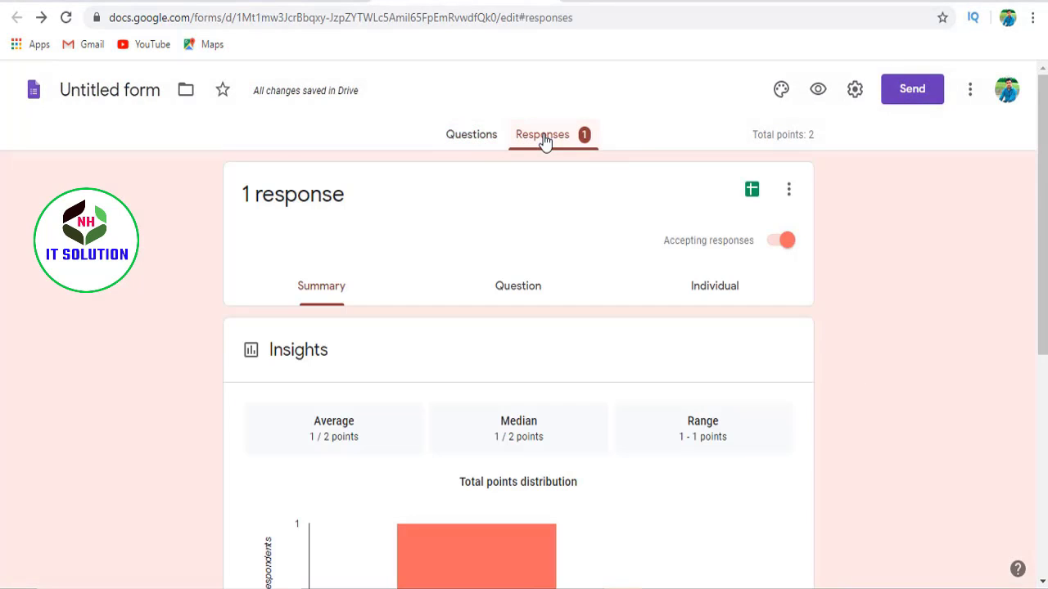
# - Look through the response summary, including the insights, frequently missed questions, student details and answer charts
pyautogui.scroll(-1, 573, 254)
pyautogui.scroll(-1, 711, 253)
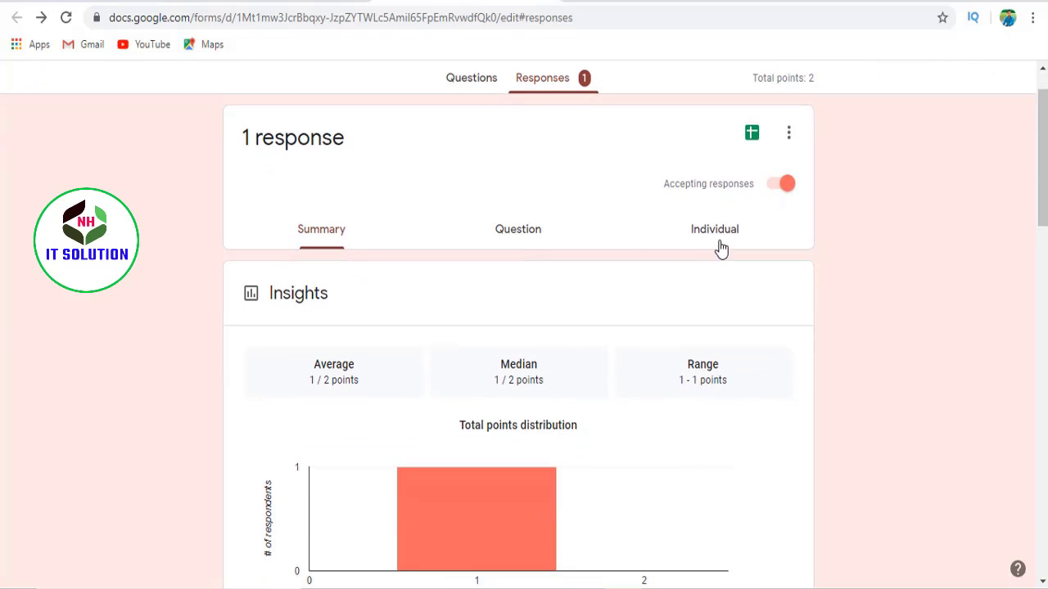
pyautogui.scroll(-3, 391, 385)
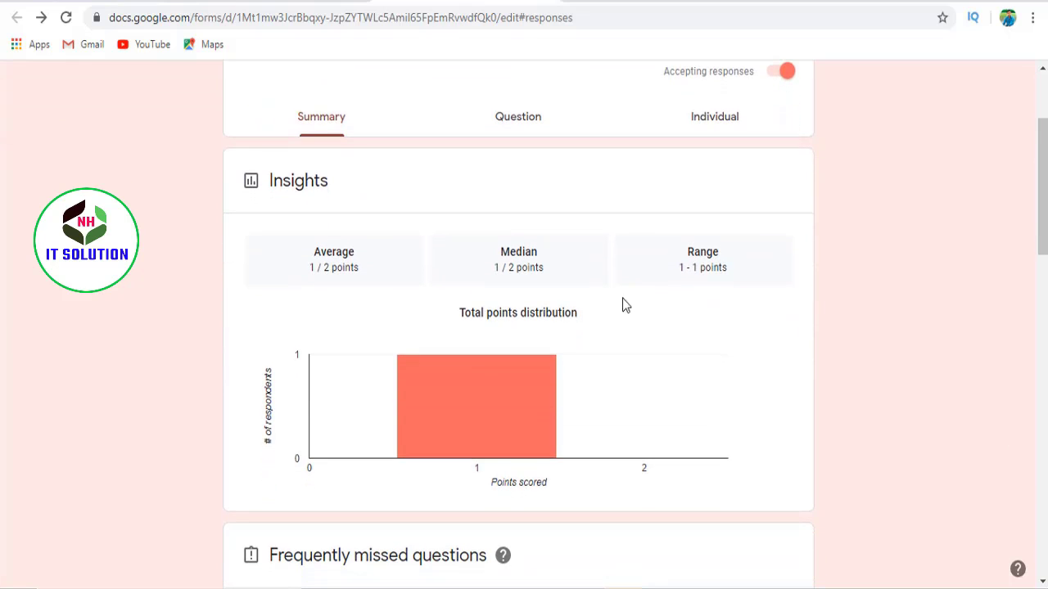
pyautogui.scroll(-5, 670, 313)
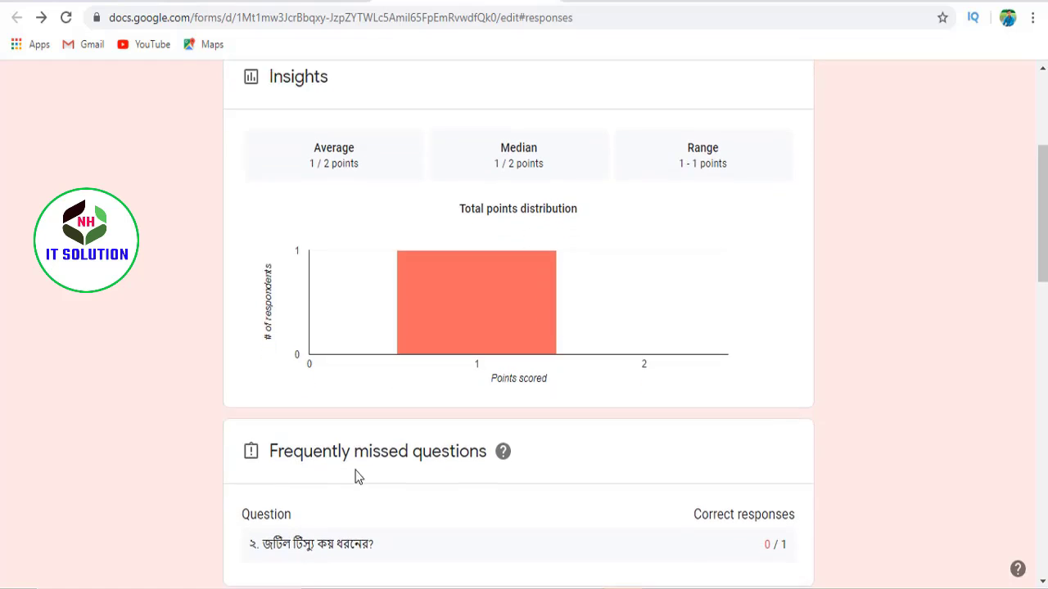
pyautogui.scroll(-5, 402, 387)
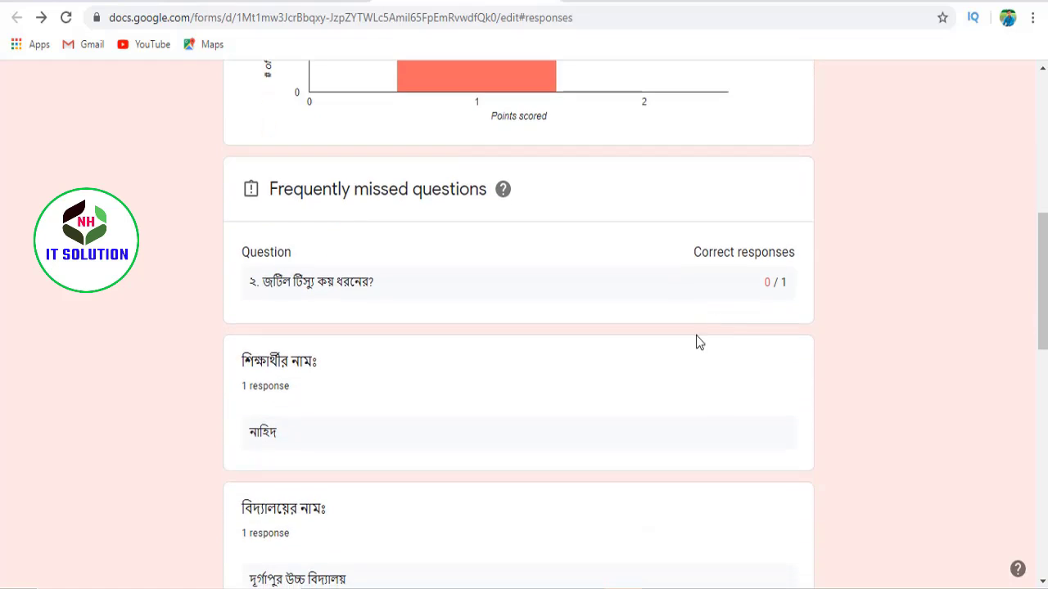
pyautogui.scroll(-9, 338, 393)
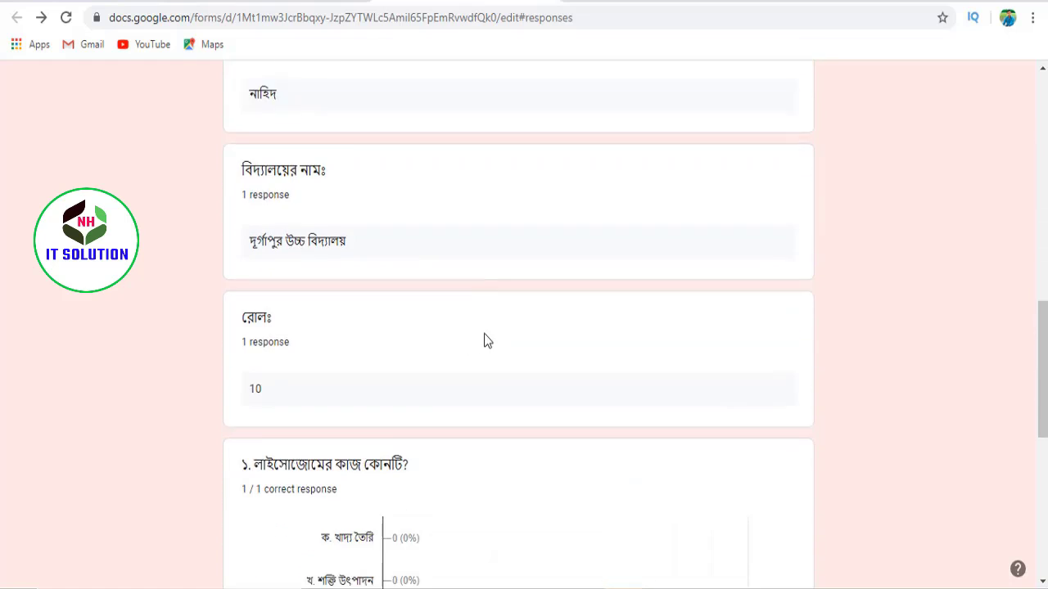
pyautogui.scroll(-5, 483, 341)
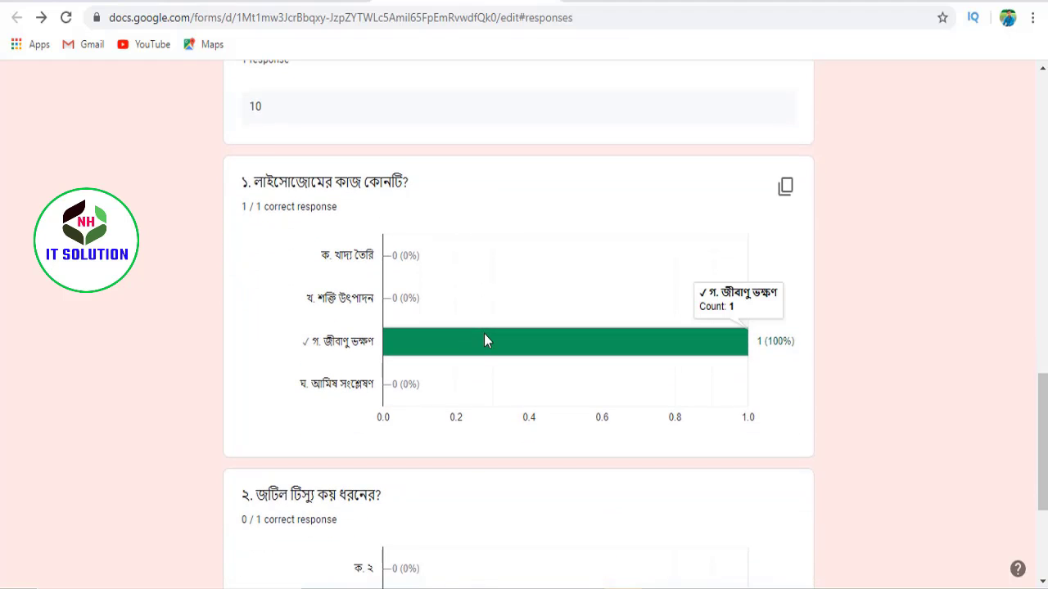
pyautogui.scroll(-4, 489, 341)
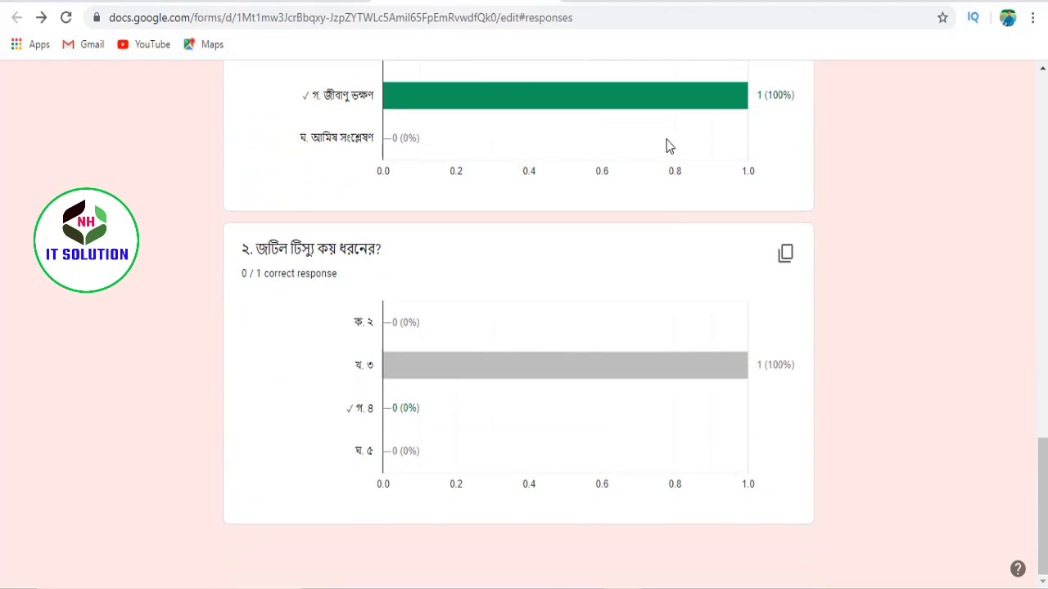
pyautogui.scroll(20, 666, 145)
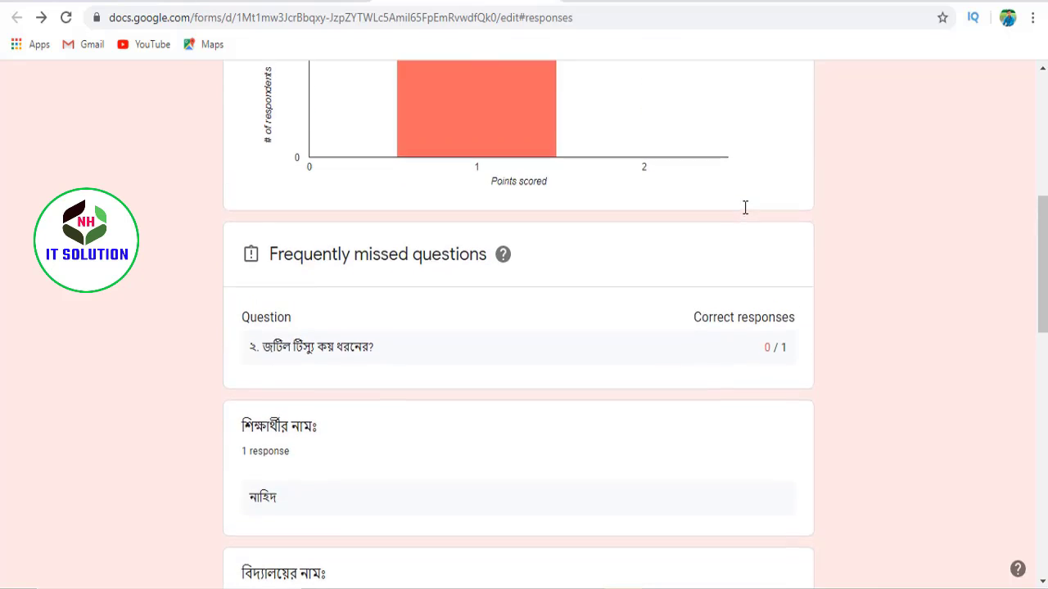
pyautogui.scroll(6, 739, 223)
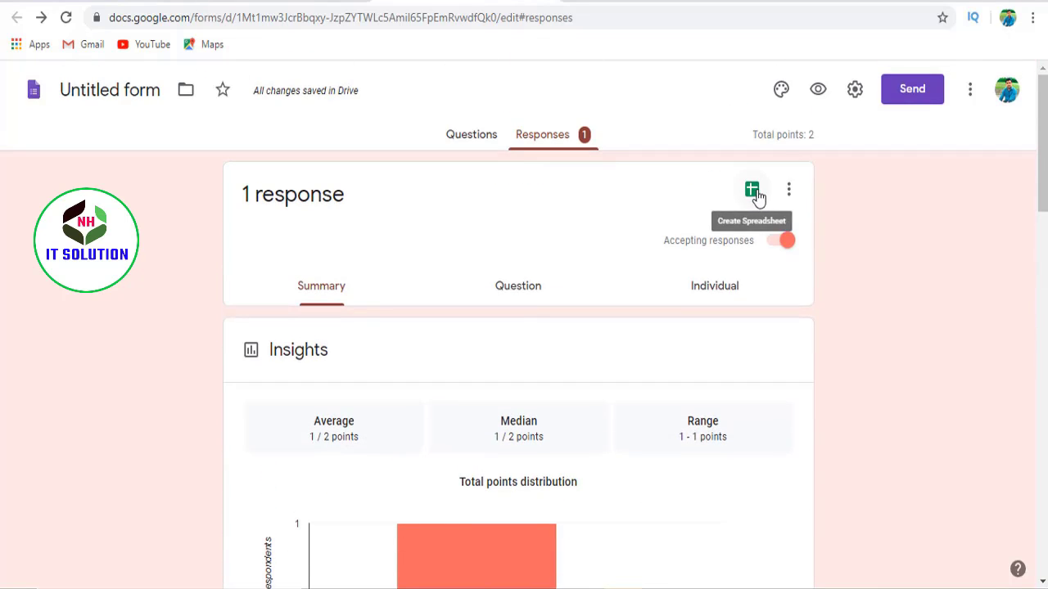
# - Create a new response spreadsheet named "জীব বিজ্ঞান কুইজ" and return to the form editor
pyautogui.click(752, 192)
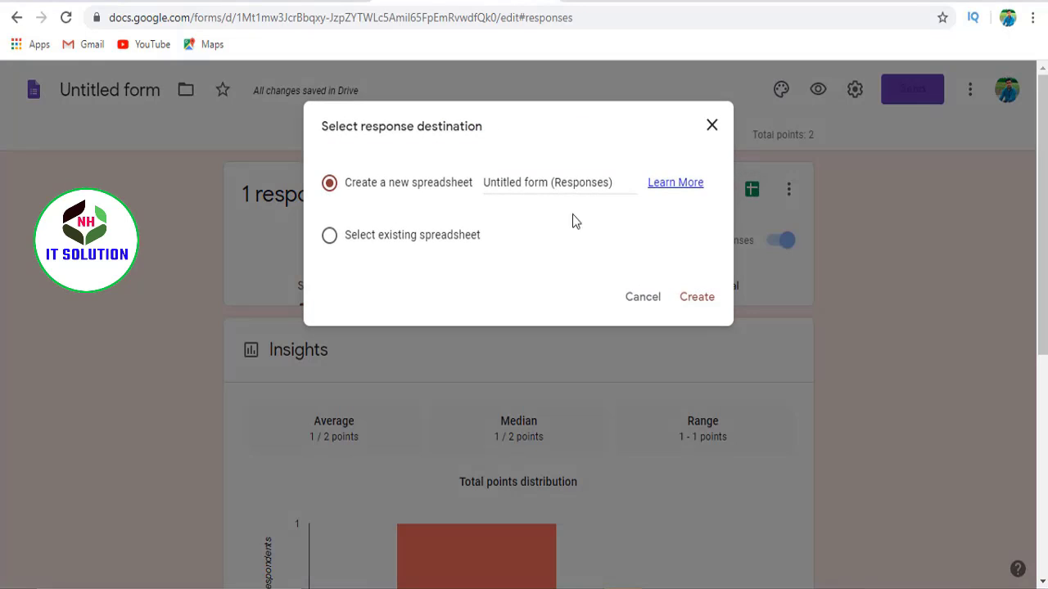
pyautogui.click(571, 186)
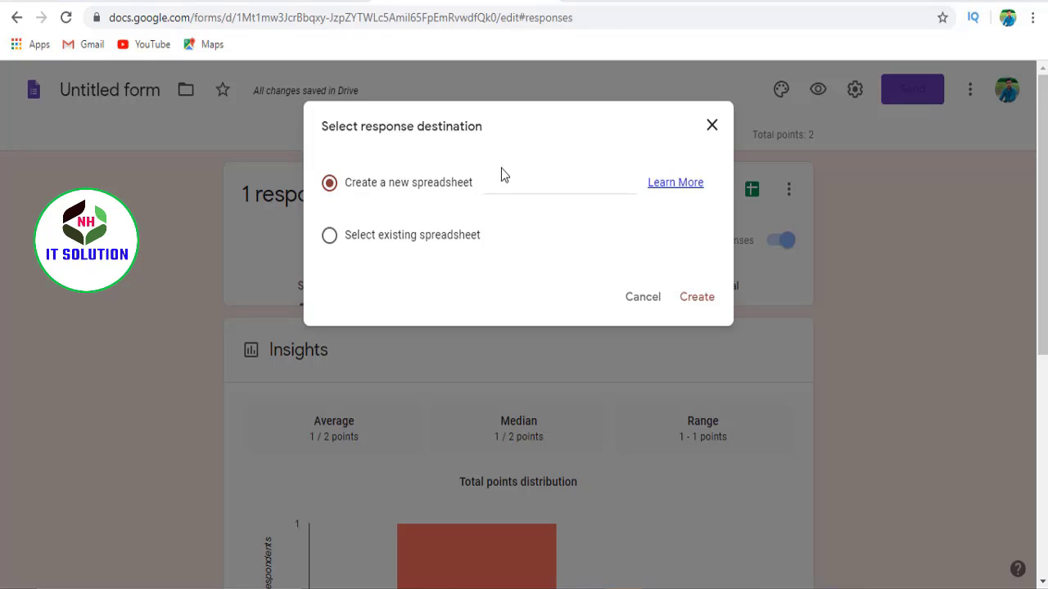
pyautogui.click(504, 189)
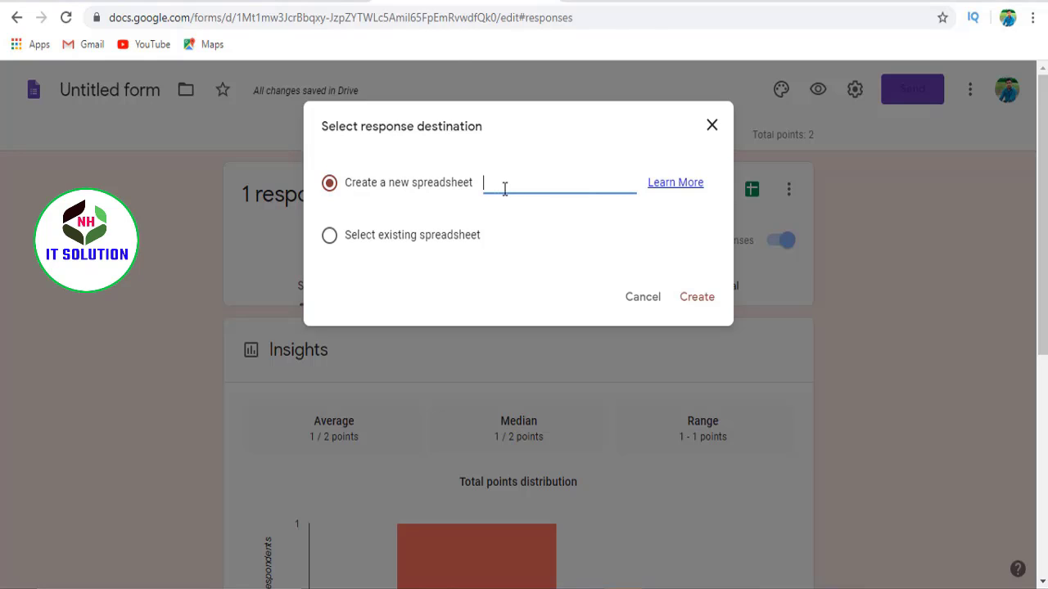
pyautogui.write('jibbigg')
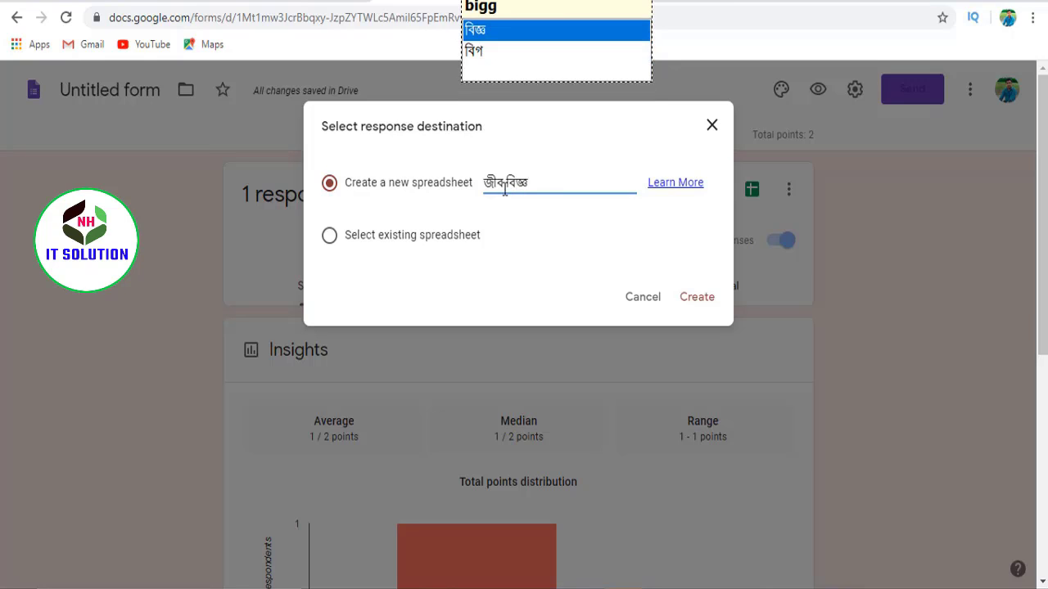
pyautogui.write('an k')
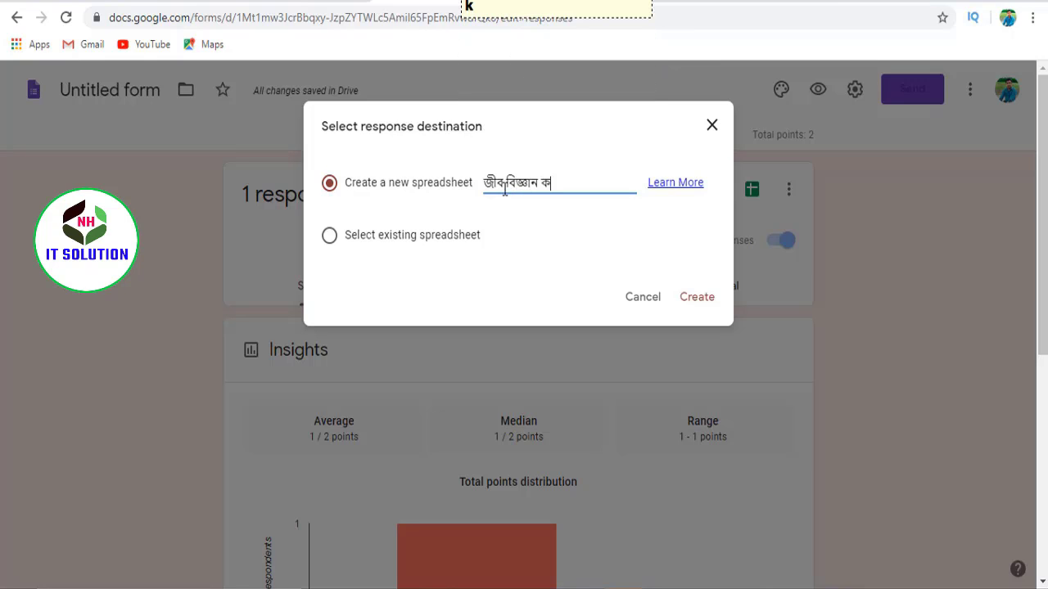
pyautogui.write('i')
pyautogui.press('BackSpace')
pyautogui.write('ui')
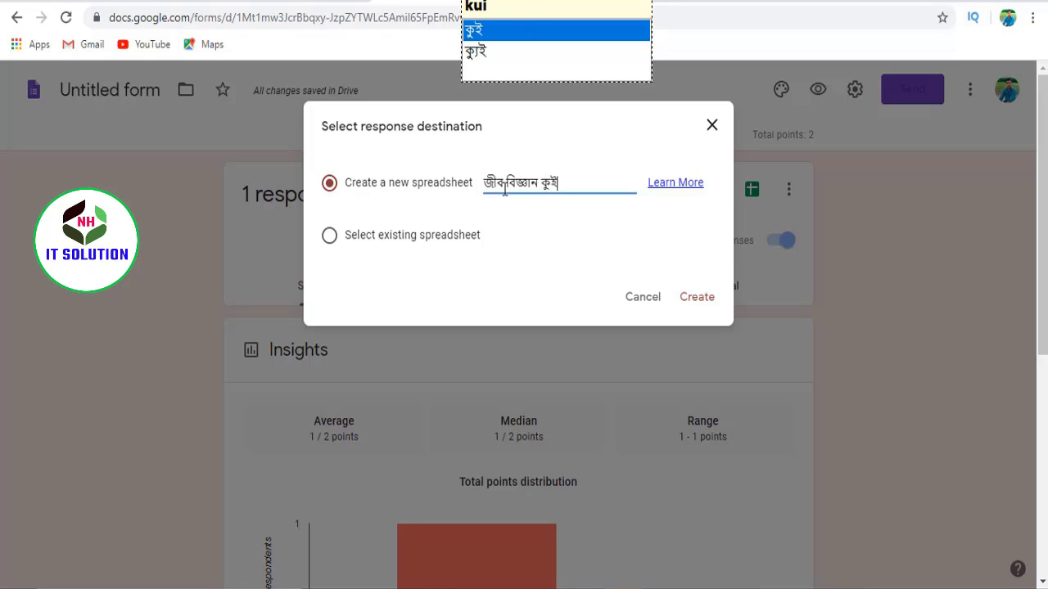
pyautogui.write('j')
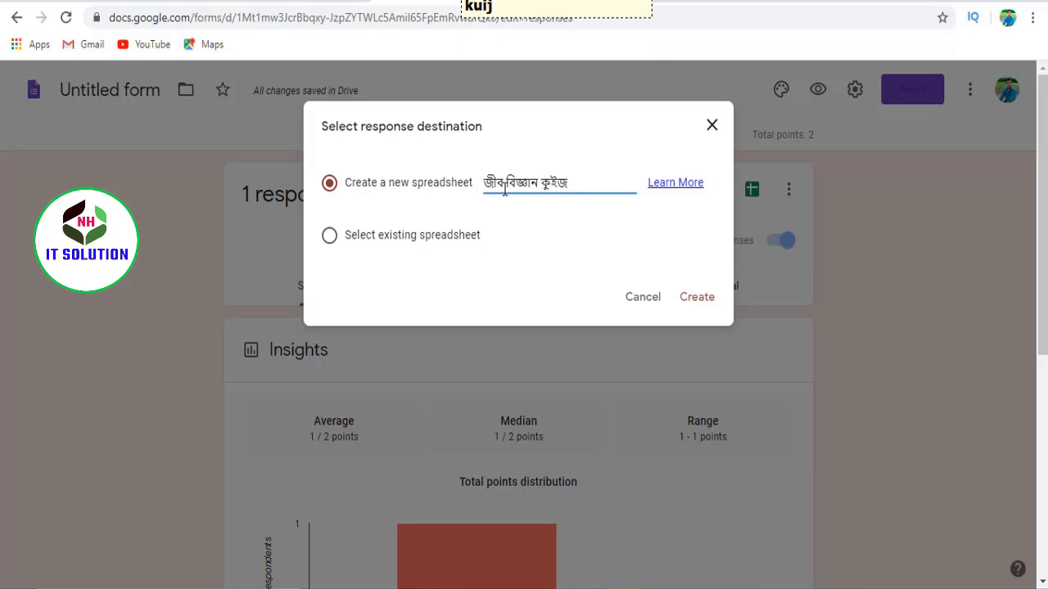
pyautogui.click(700, 301)
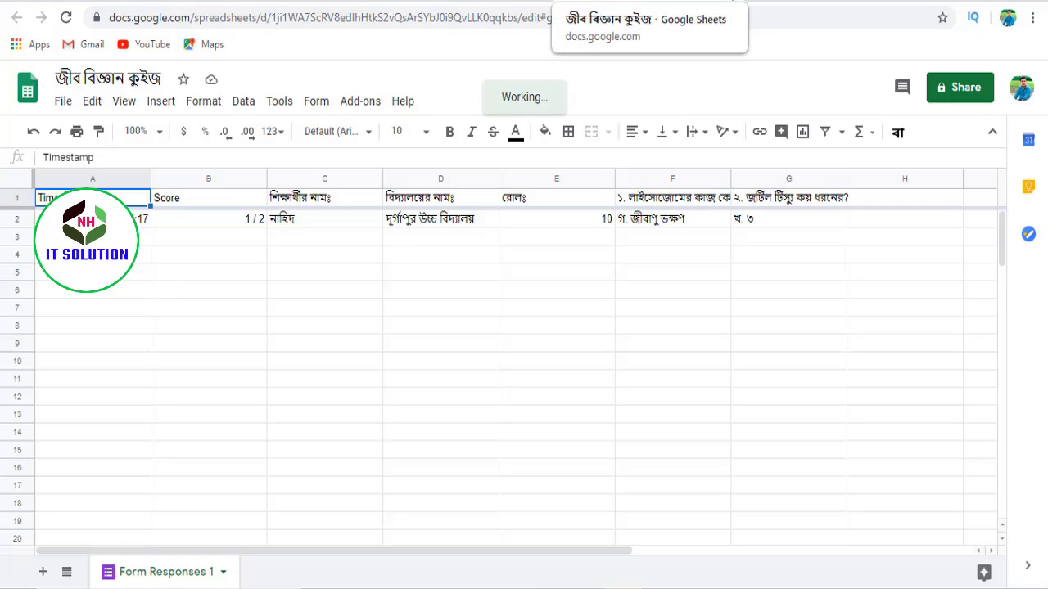
pyautogui.click(716, 1)
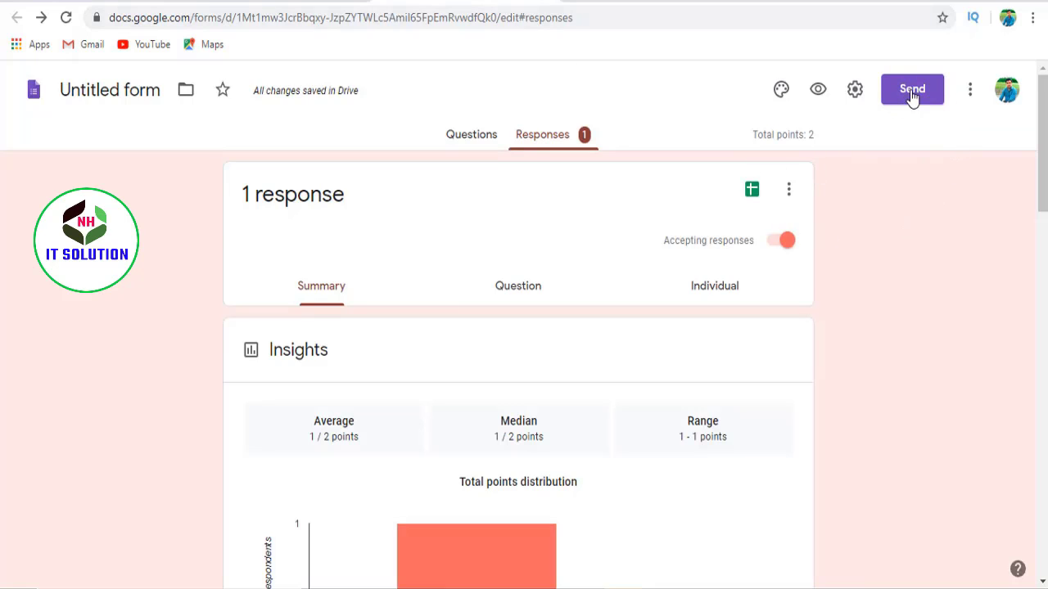
# - Review the form's general, presentation and quiz settings without changing them
pyautogui.click(855, 92)
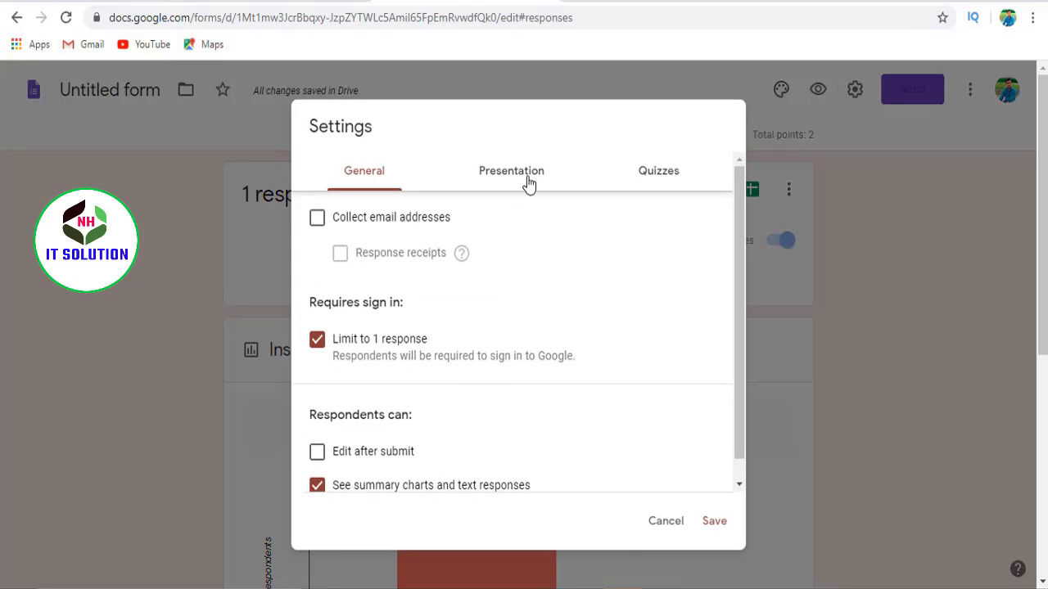
pyautogui.click(666, 181)
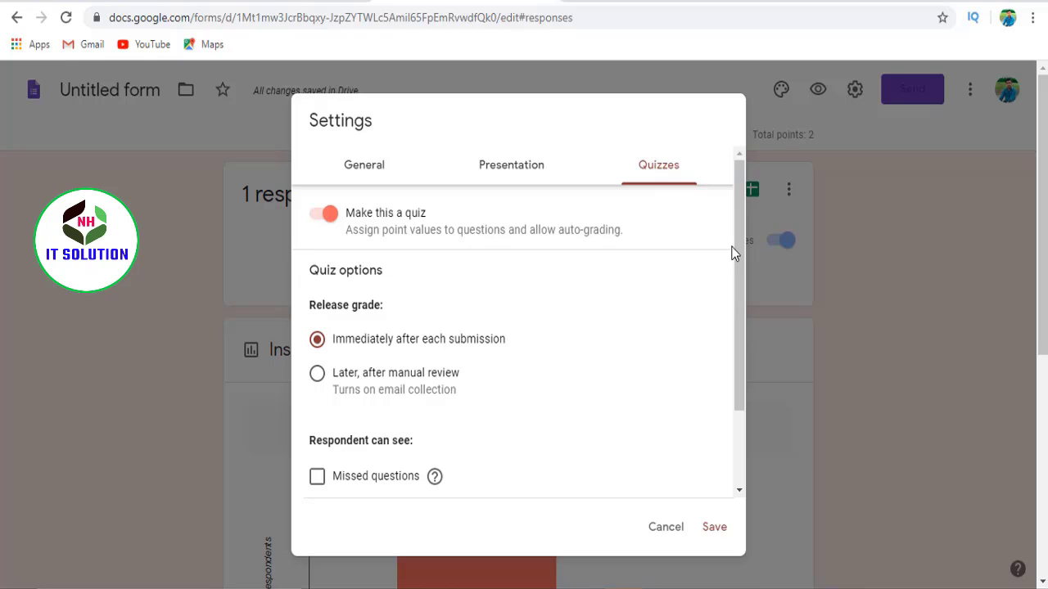
pyautogui.click(540, 173)
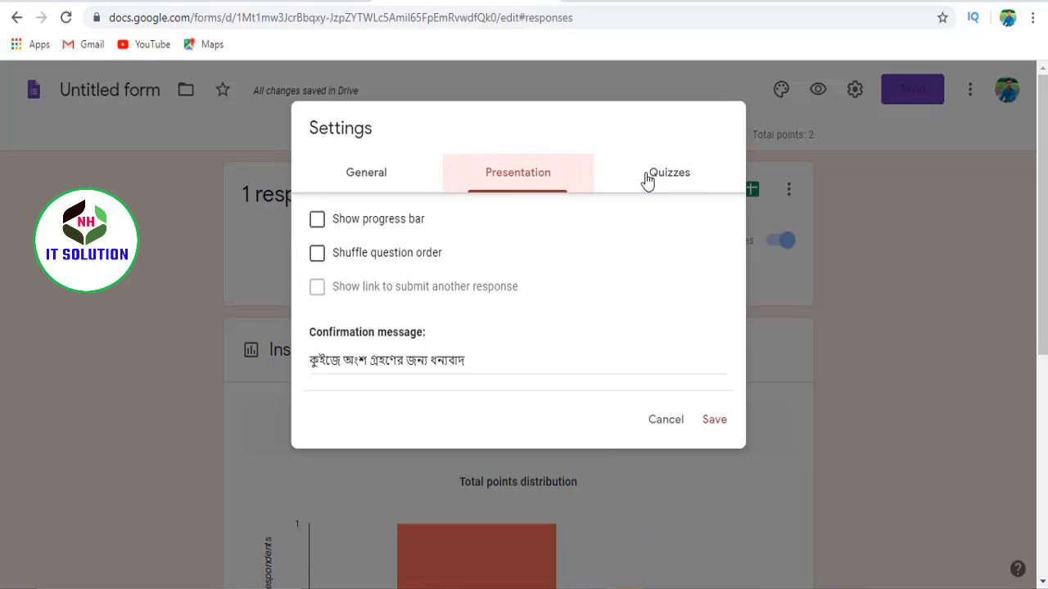
pyautogui.click(680, 182)
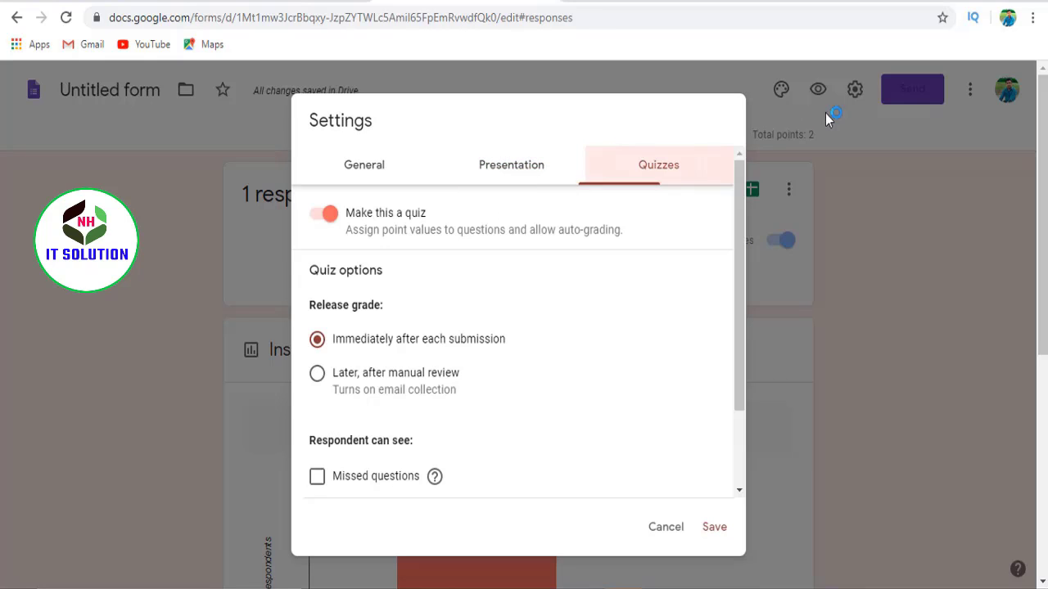
pyautogui.click(763, 123)
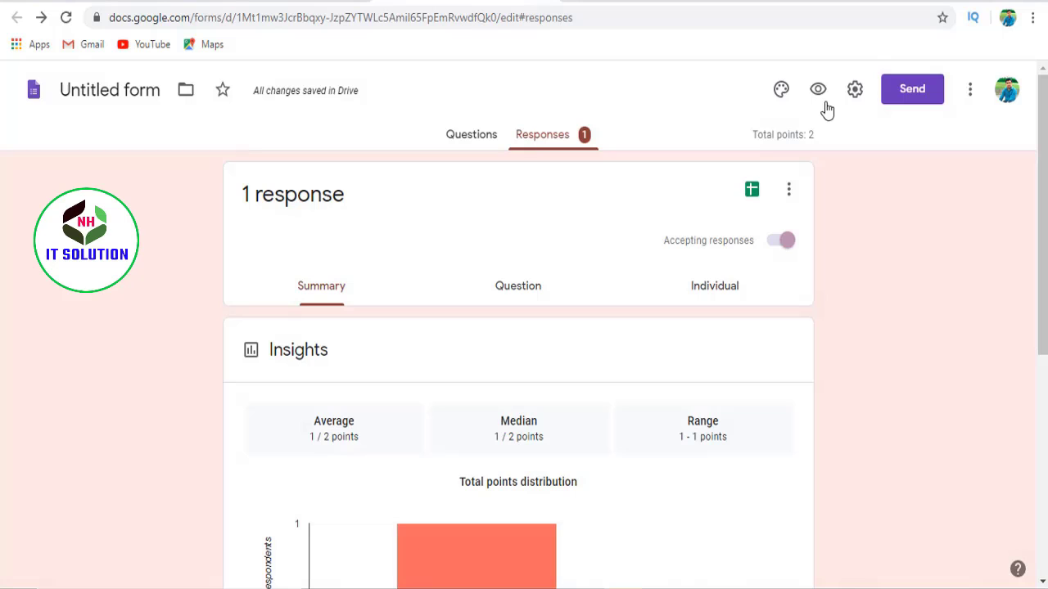
# - Look over the options for sending the form by email and close them without sending
pyautogui.click(905, 94)
pyautogui.scroll(-1, 667, 333)
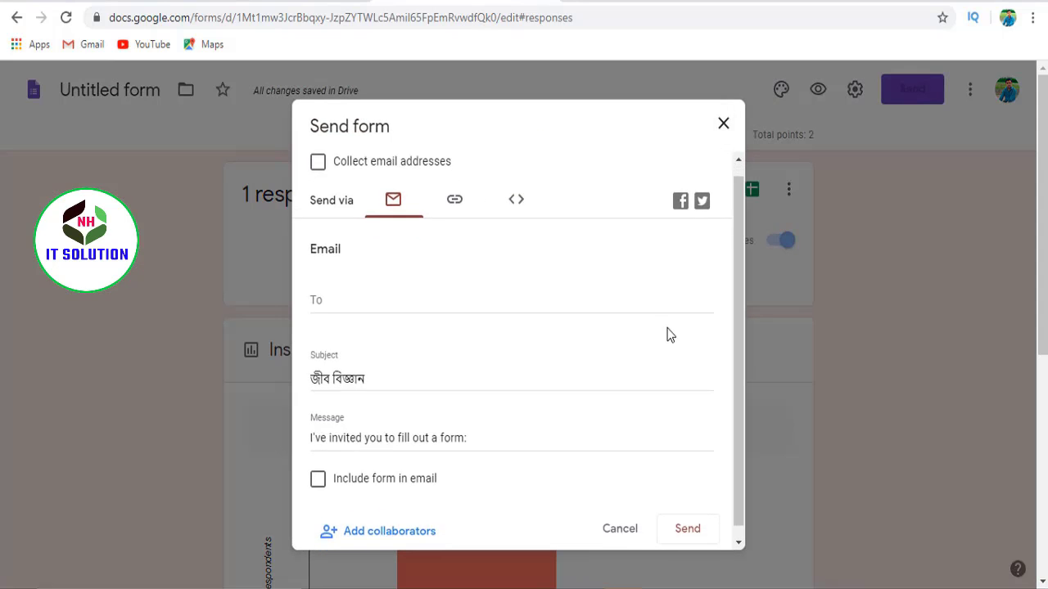
pyautogui.scroll(-3, 715, 229)
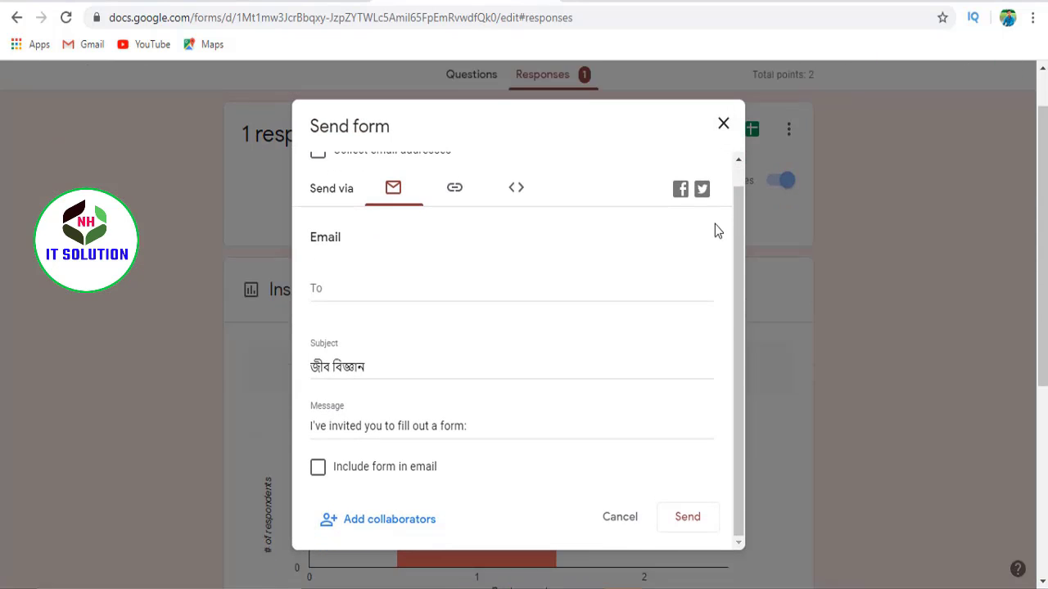
pyautogui.click(724, 124)
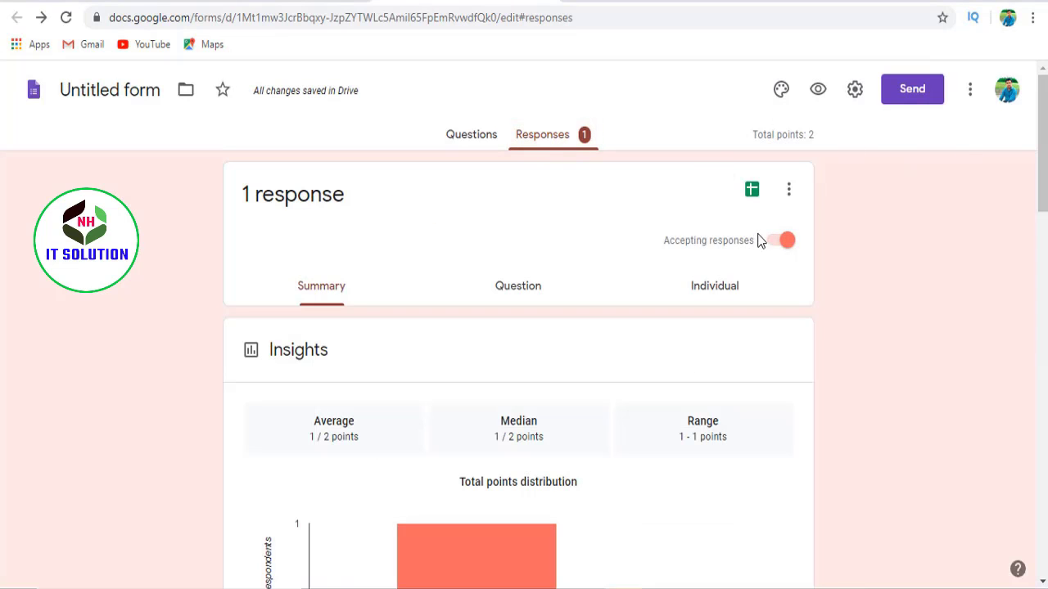
# - Stop the form from accepting responses and turn response collection back on
pyautogui.click(779, 243)
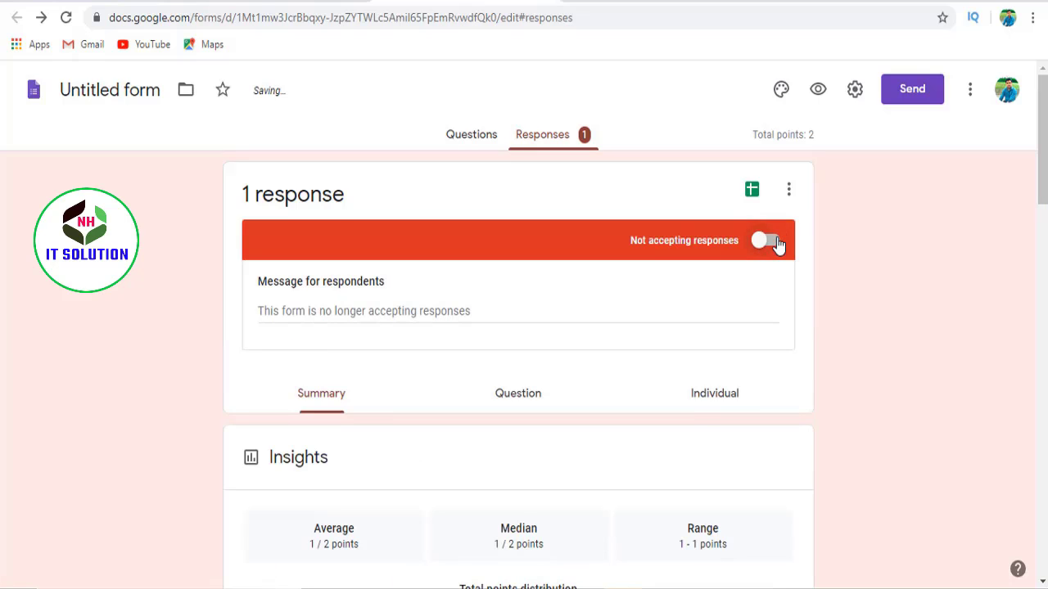
pyautogui.click(779, 243)
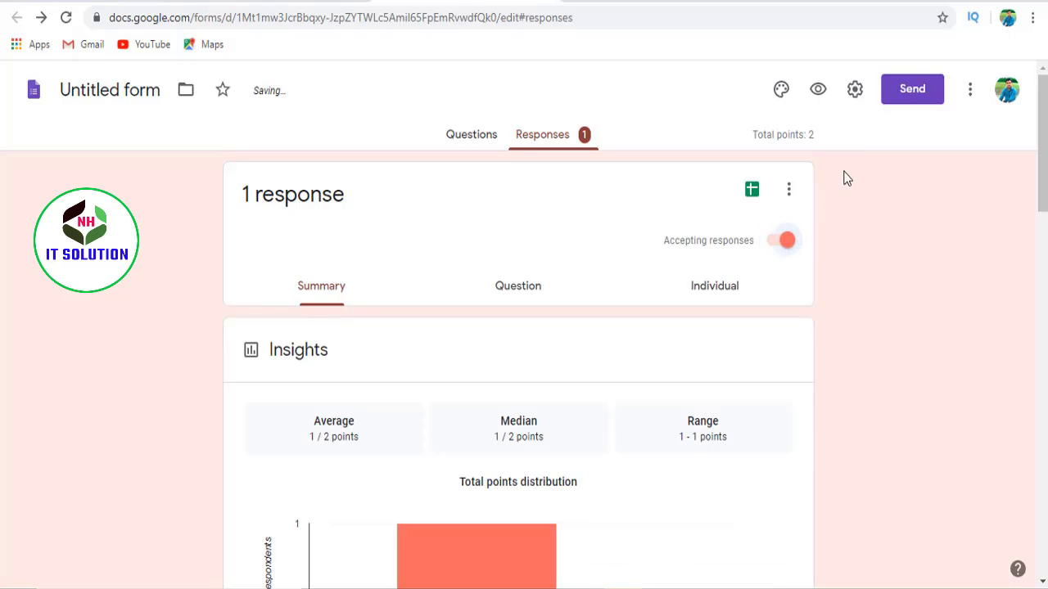
# - Install the Form Notifications add-on from the G Suite Marketplace and grant it permission to install
pyautogui.click(969, 95)
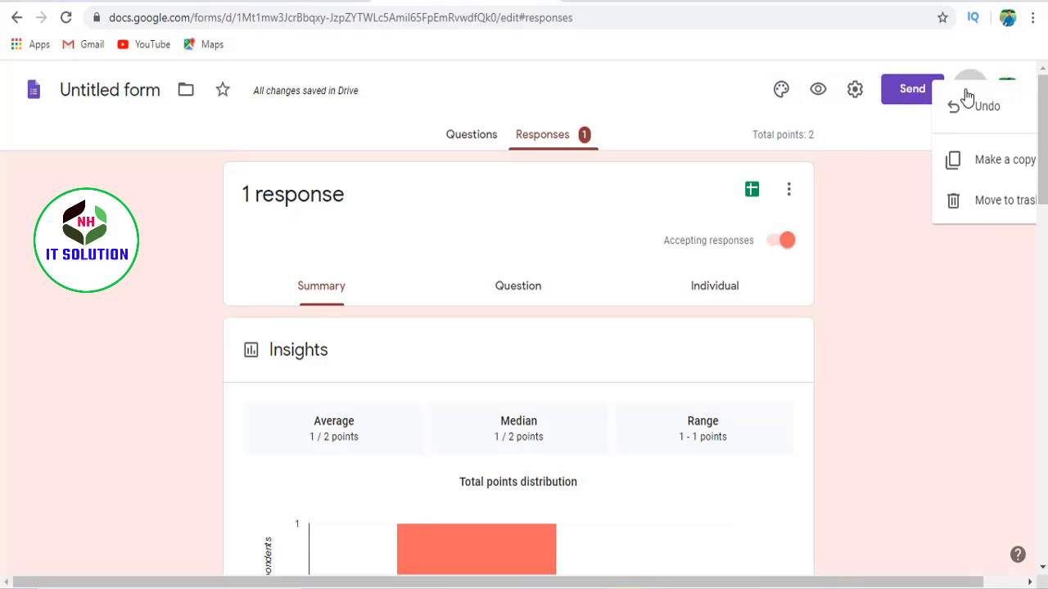
pyautogui.scroll(-1, 942, 393)
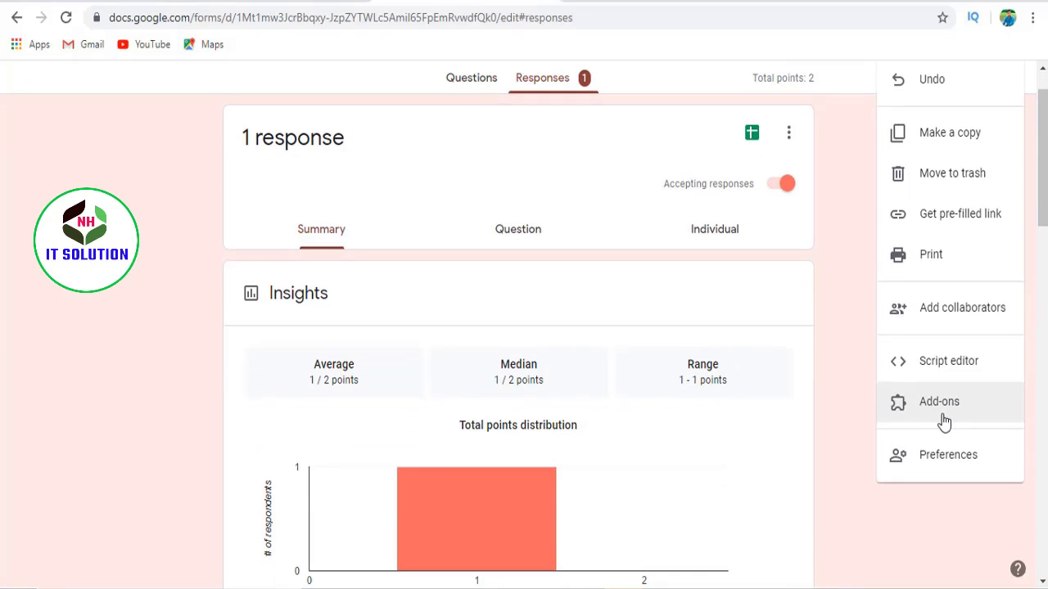
pyautogui.click(939, 419)
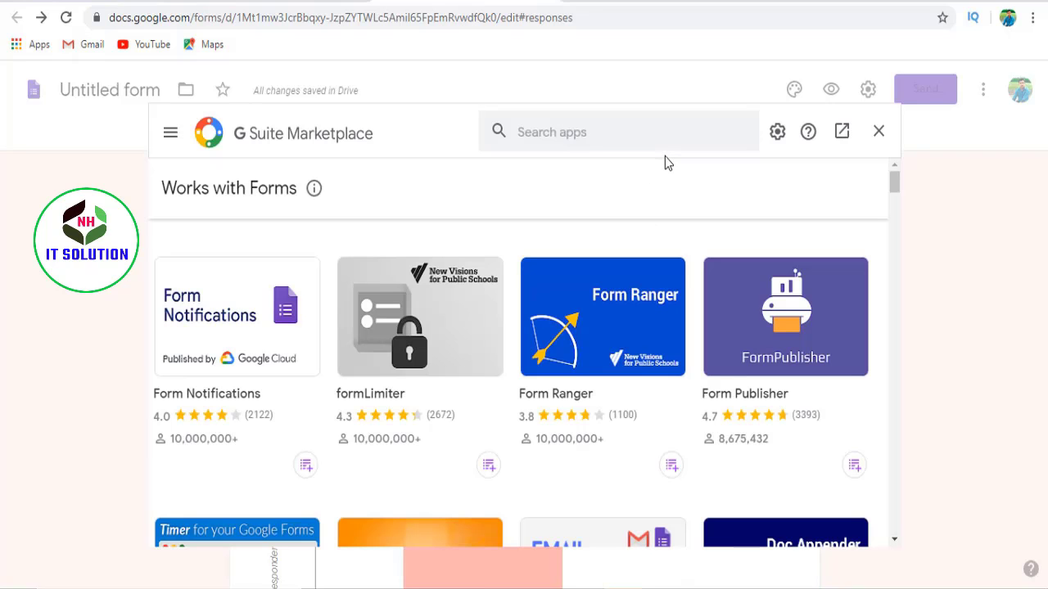
pyautogui.click(221, 323)
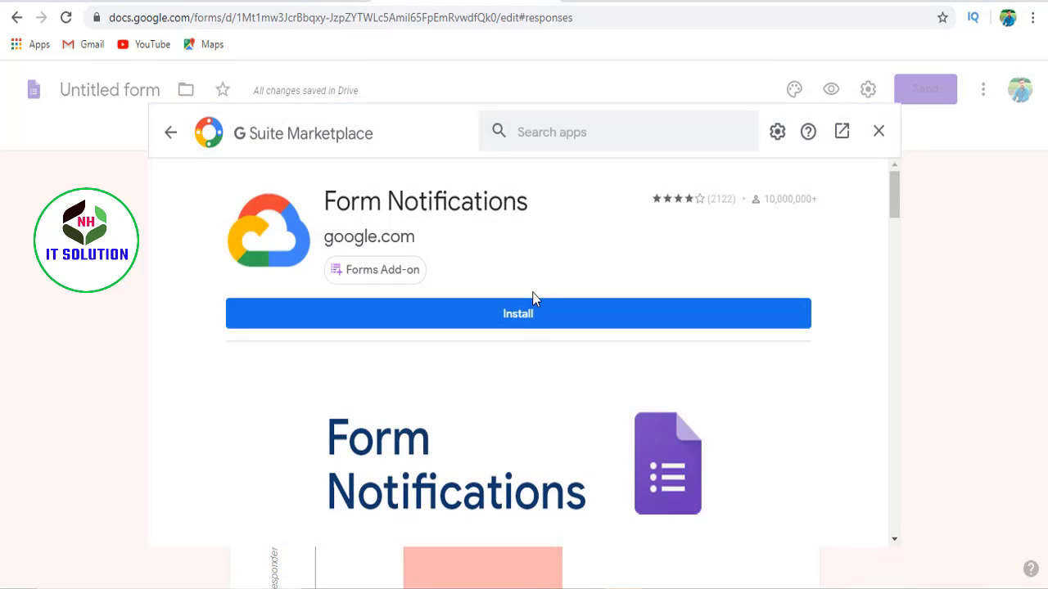
pyautogui.click(529, 321)
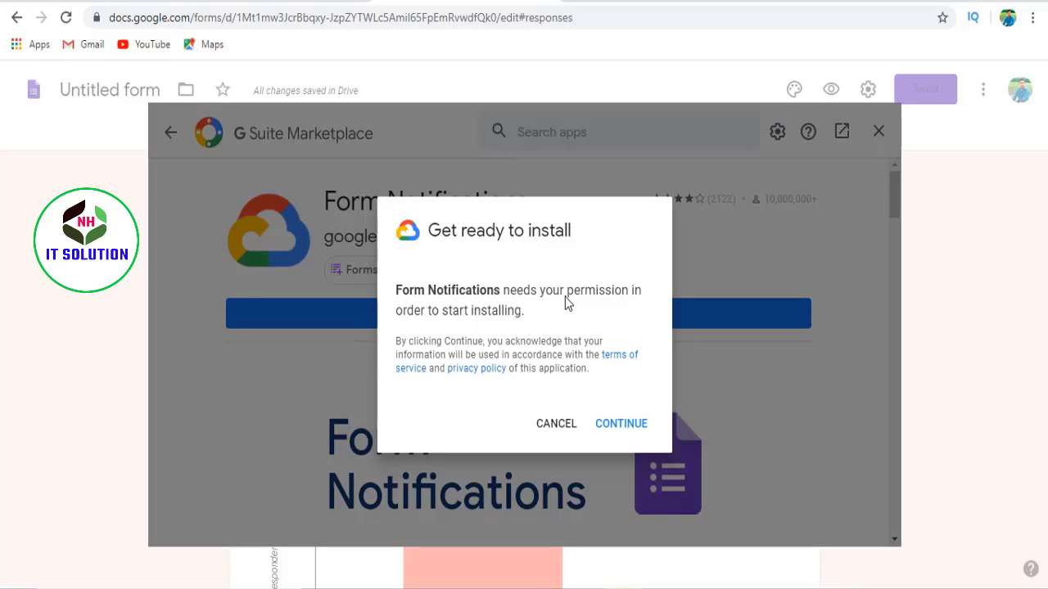
pyautogui.click(625, 434)
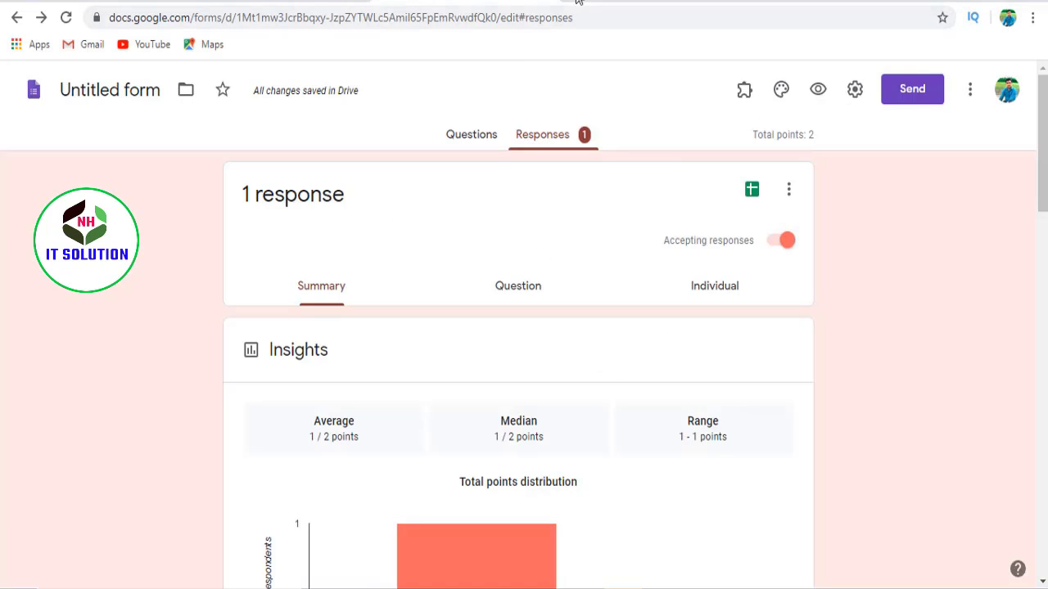
# - Stop the form from accepting responses and open the copied form link in a new tab to check the respondent's view
pyautogui.click(773, 243)
pyautogui.click(580, 1)
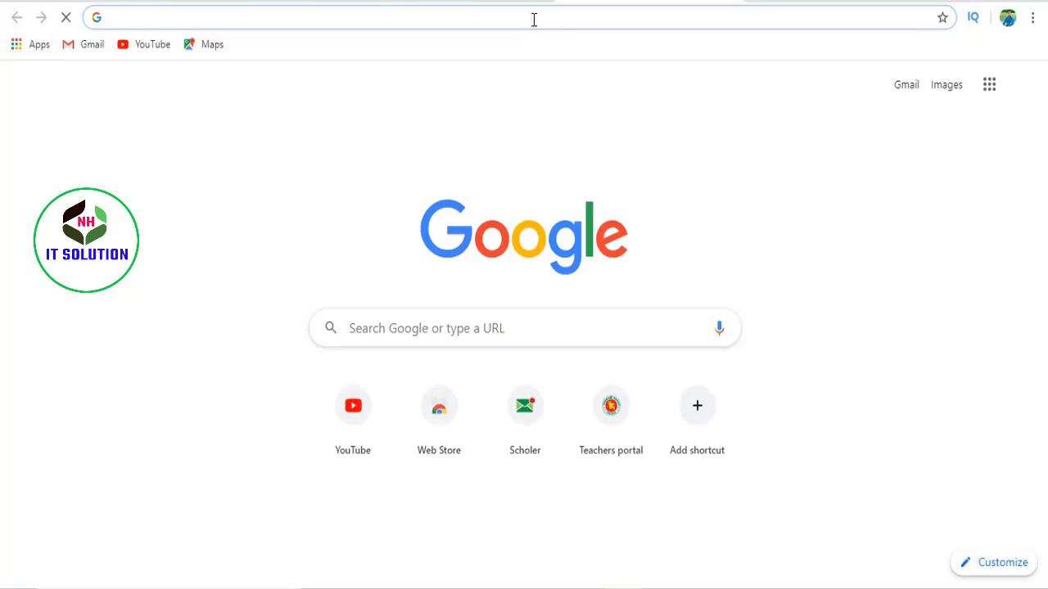
pyautogui.rightClick(533, 19)
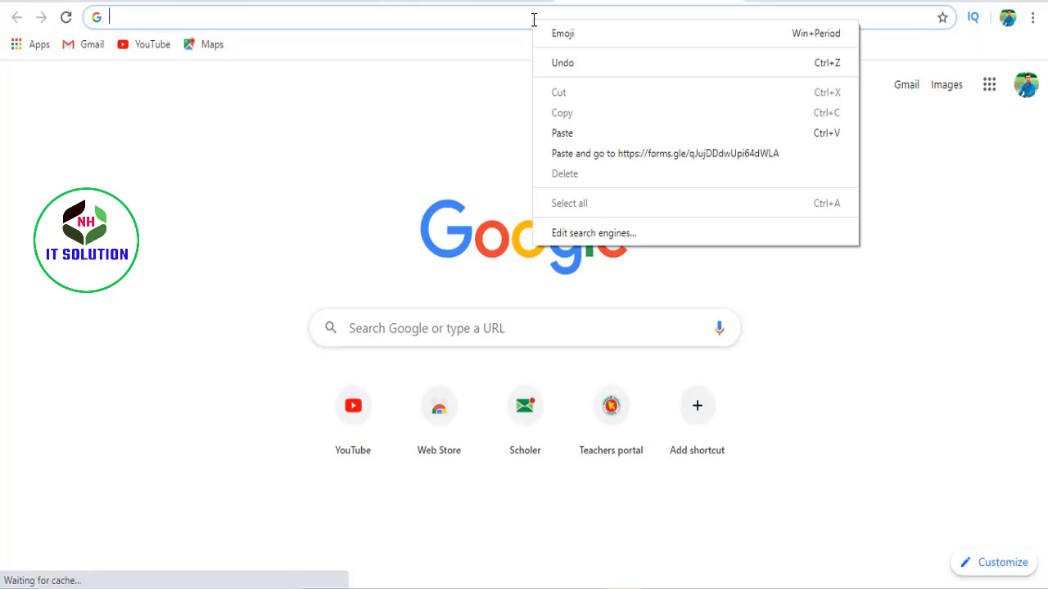
pyautogui.click(570, 133)
pyautogui.click(402, 49)
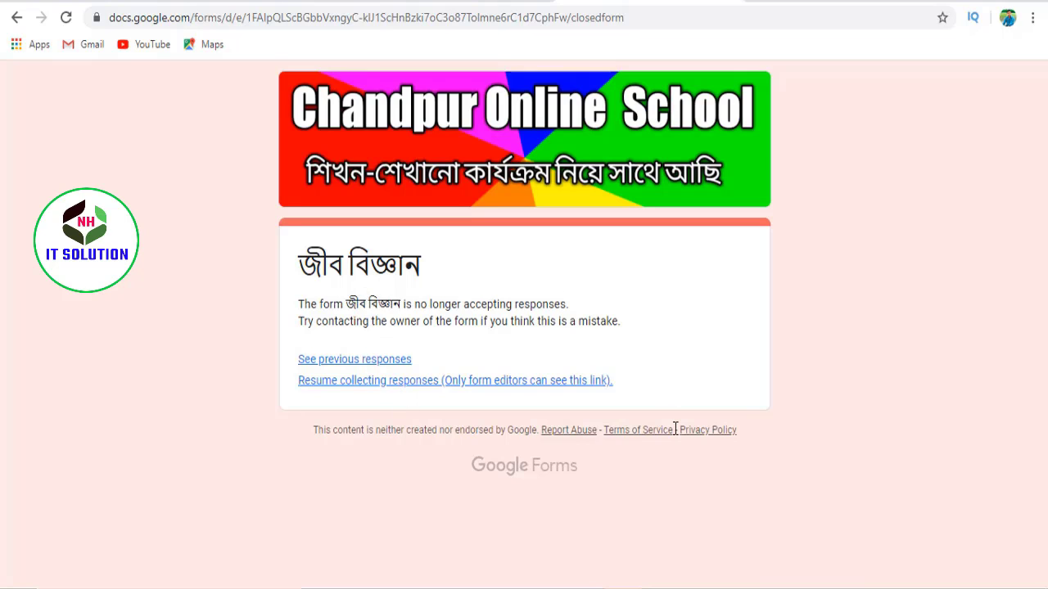
# - Return to the form editor and begin the message for respondents with "কুইজে অংশ গ্রহণের সময়"
pyautogui.click(464, 1)
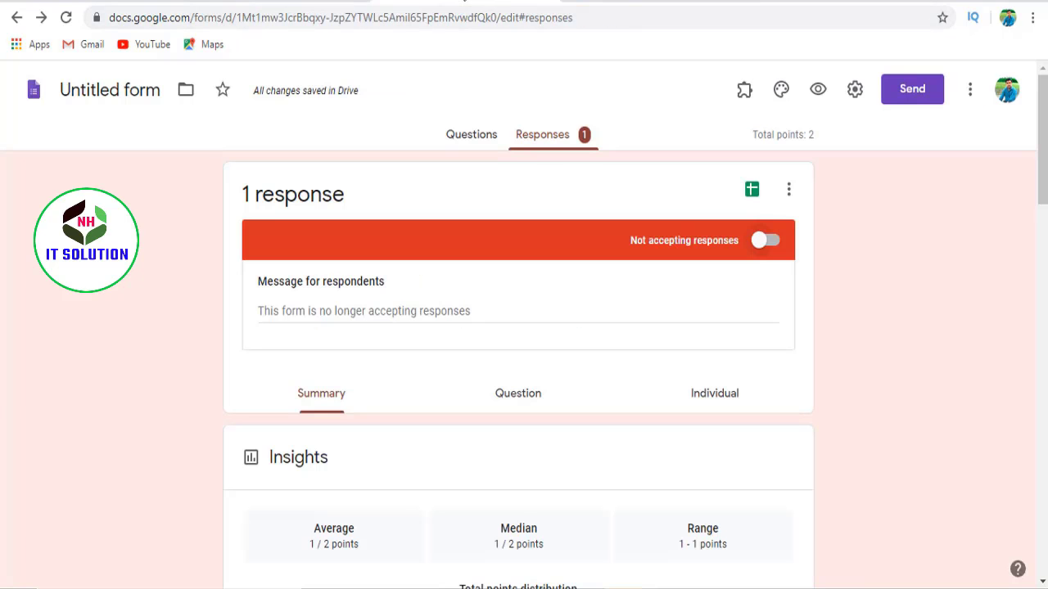
pyautogui.click(460, 311)
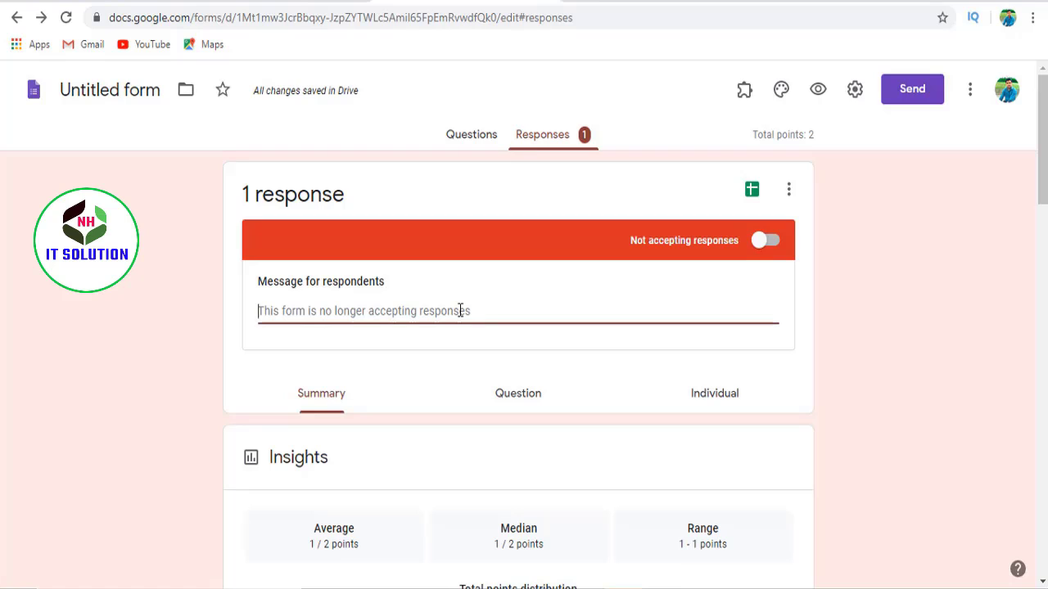
pyautogui.write('ki')
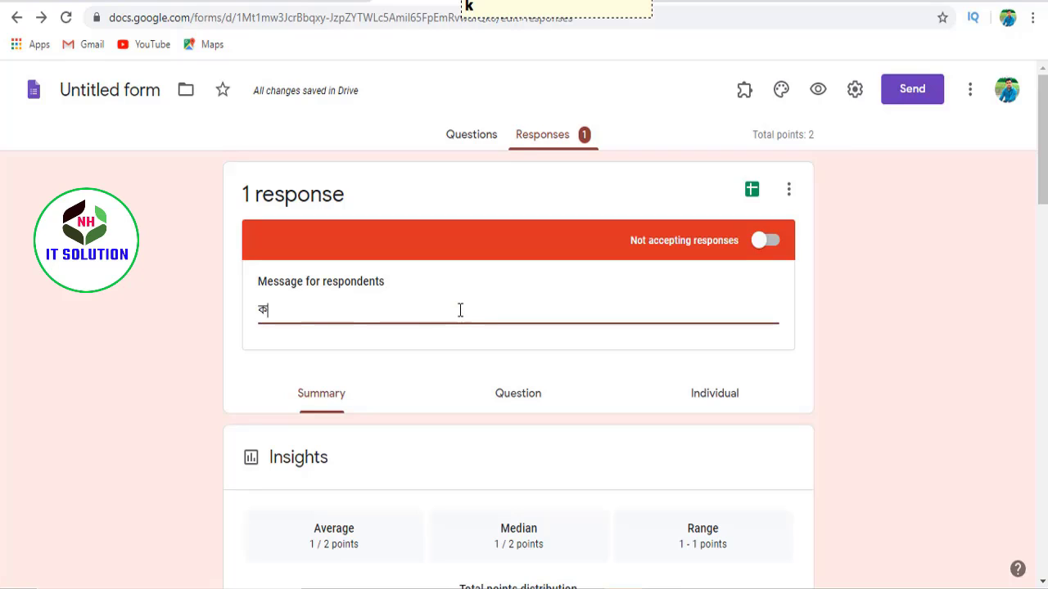
pyautogui.press('BackSpace')
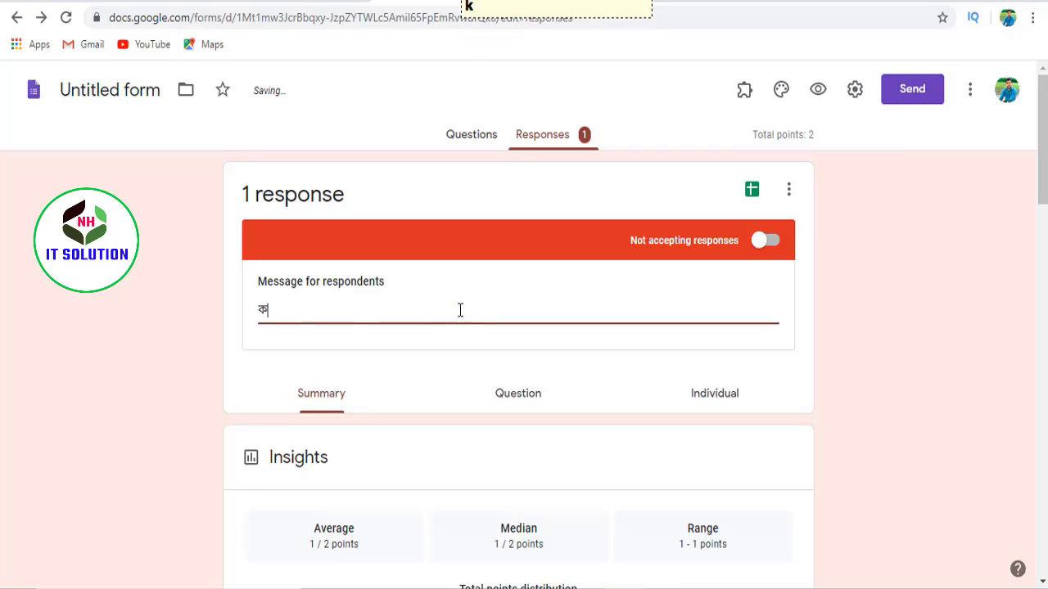
pyautogui.write('i')
pyautogui.press('BackSpace')
pyautogui.write('ui')
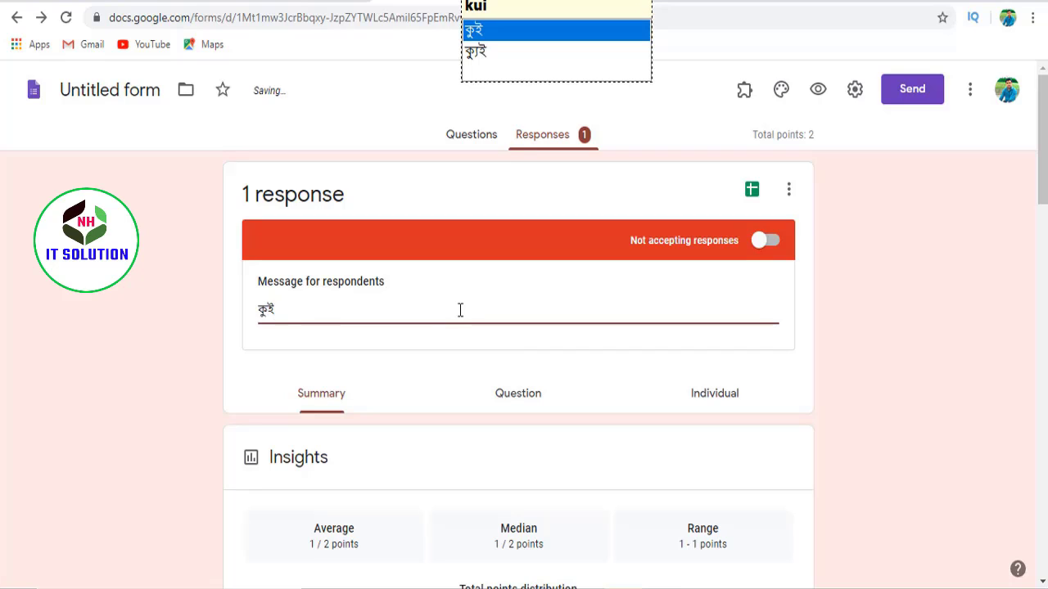
pyautogui.write('je ')
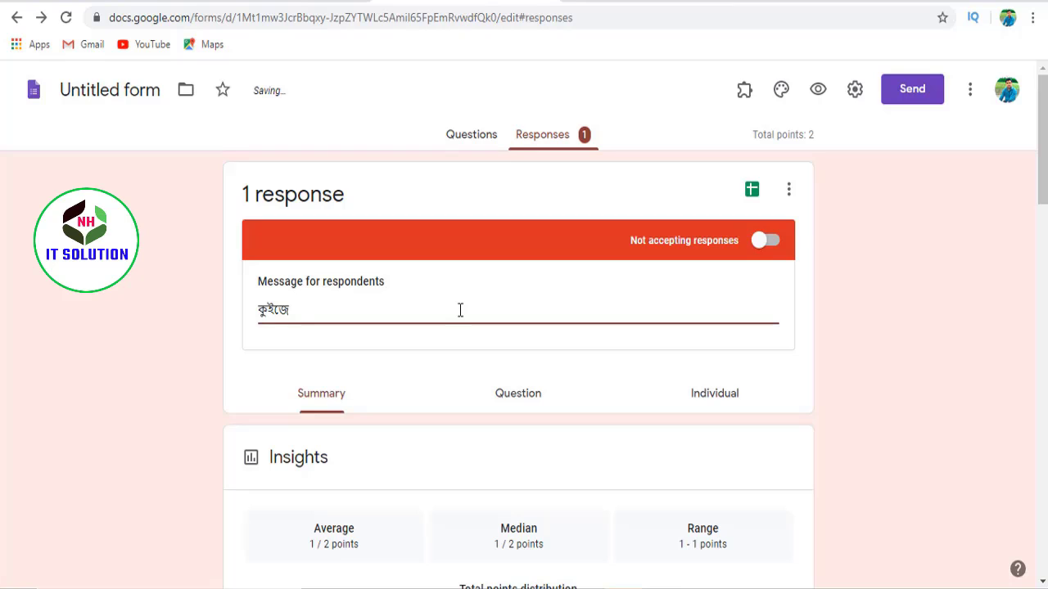
pyautogui.write('ongd')
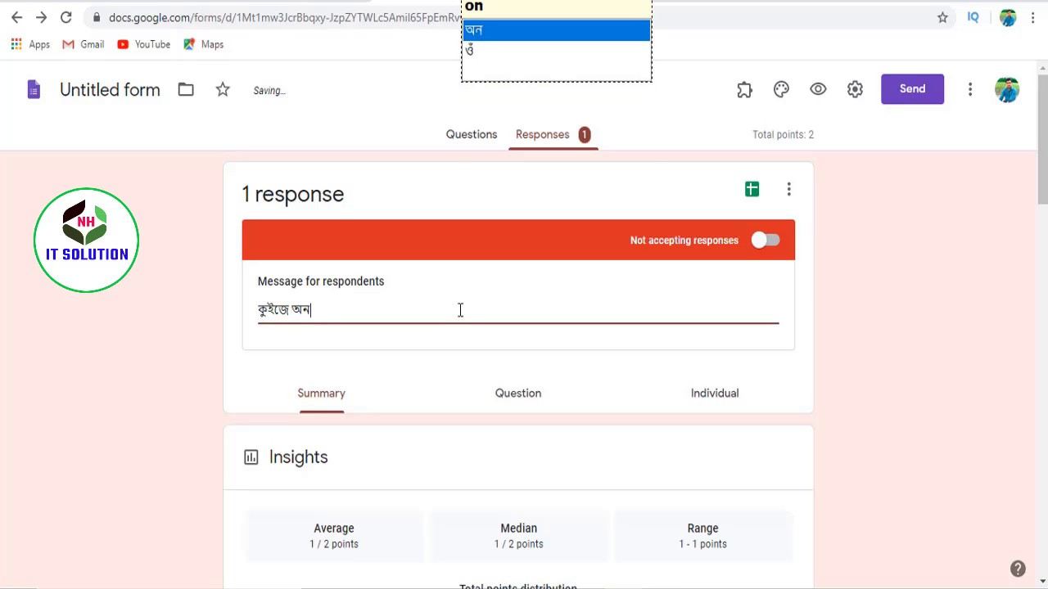
pyautogui.press('BackSpace')
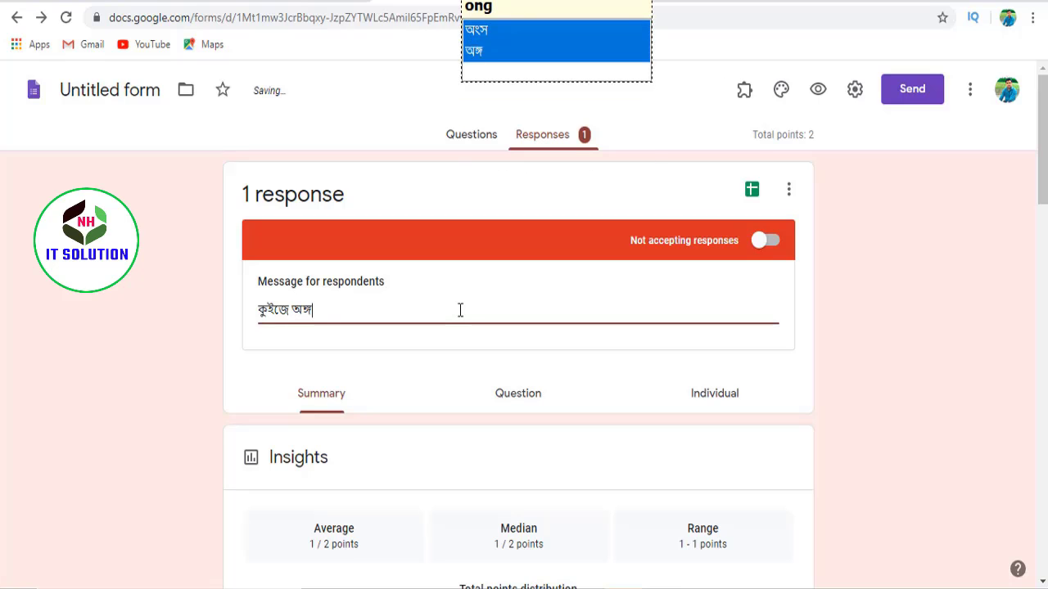
pyautogui.write('sh')
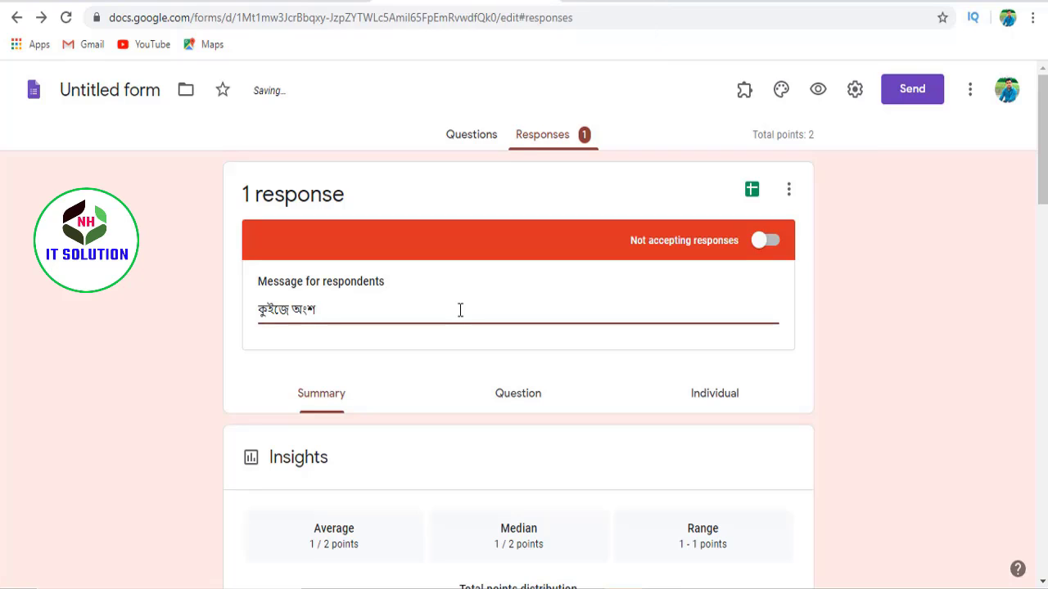
pyautogui.write(' grhner')
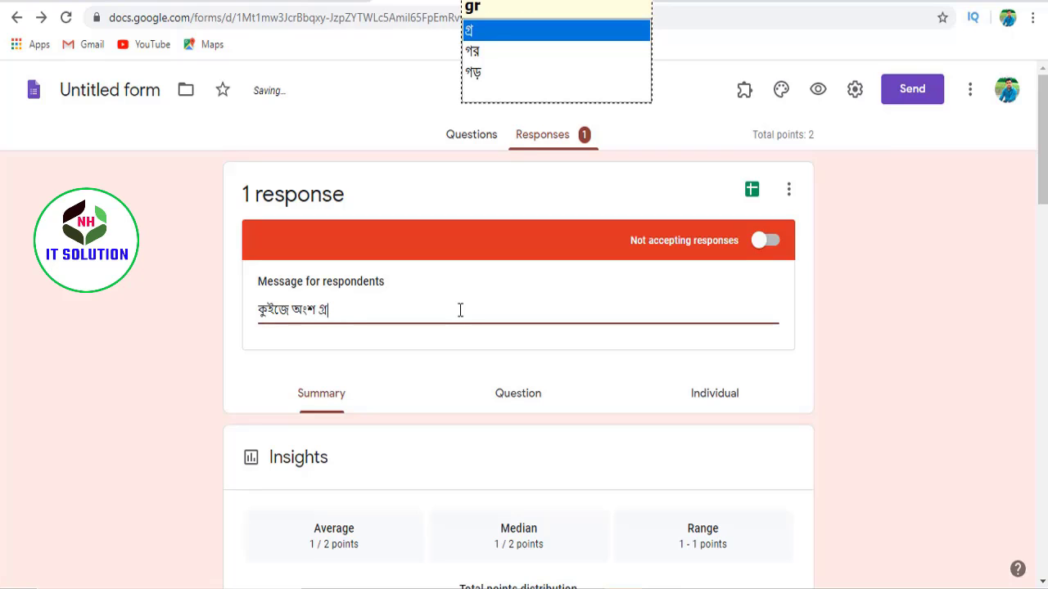
pyautogui.write(' sm')
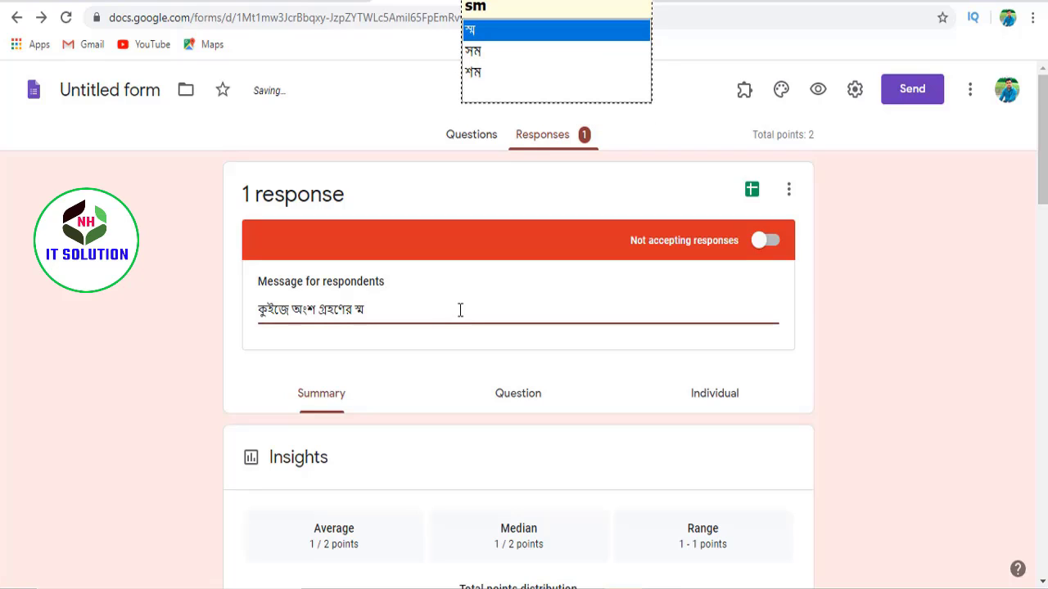
pyautogui.write('y')
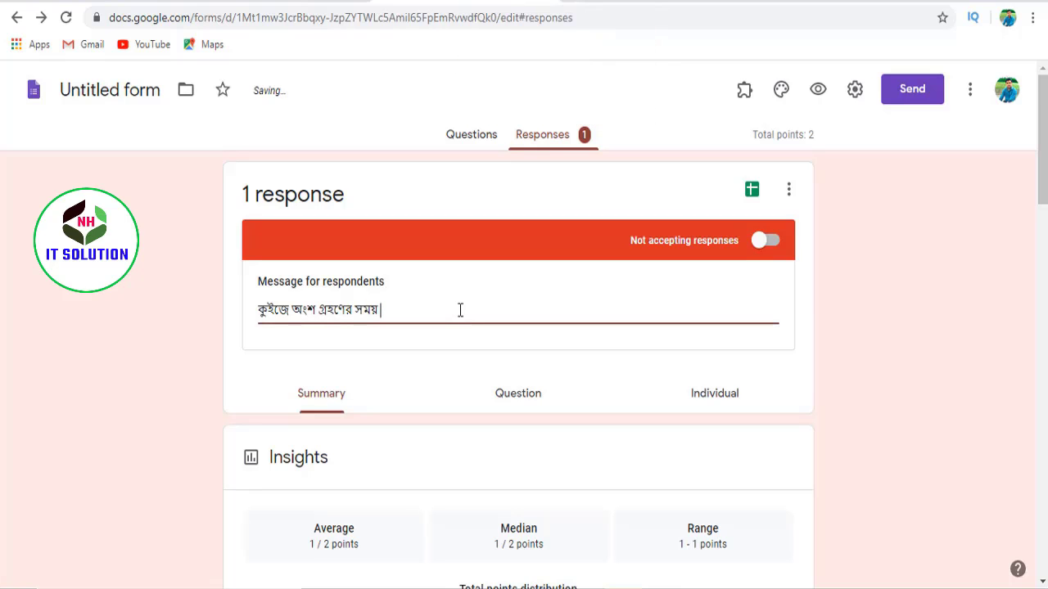
# - Continue the message for respondents with the time range "বিকাল ২.০০ থেকে ৫.০০ টা"
pyautogui.write(' bika')
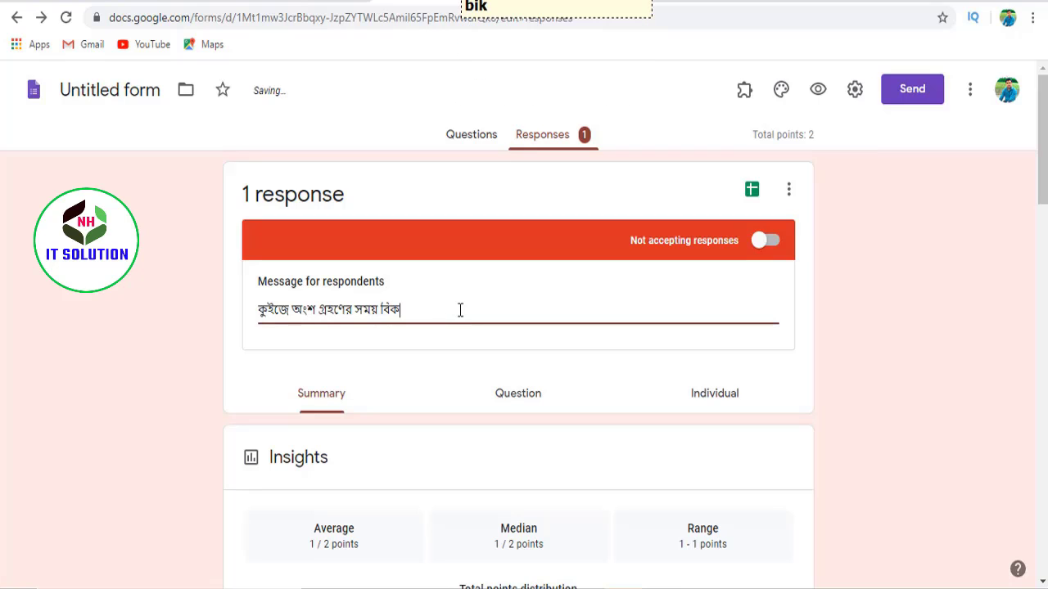
pyautogui.write('l 2.`00')
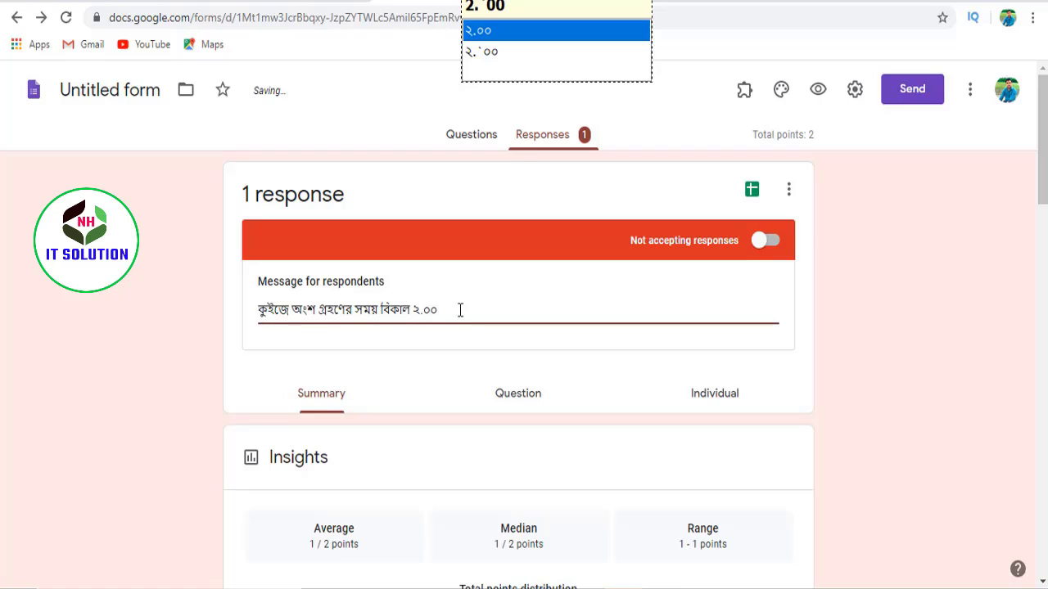
pyautogui.press('space')
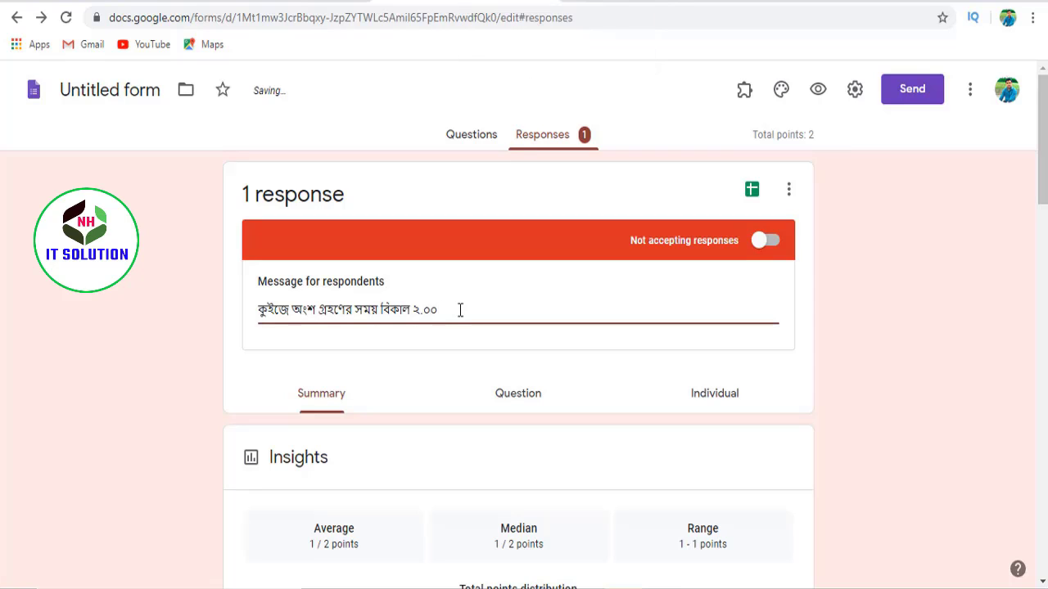
pyautogui.write('the')
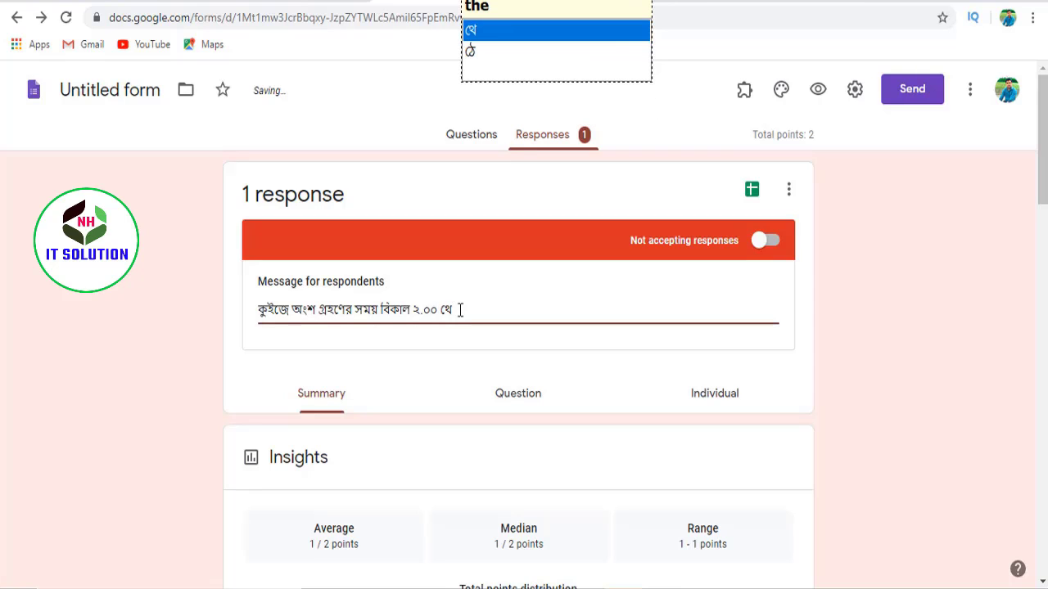
pyautogui.write('ke')
pyautogui.press('space')
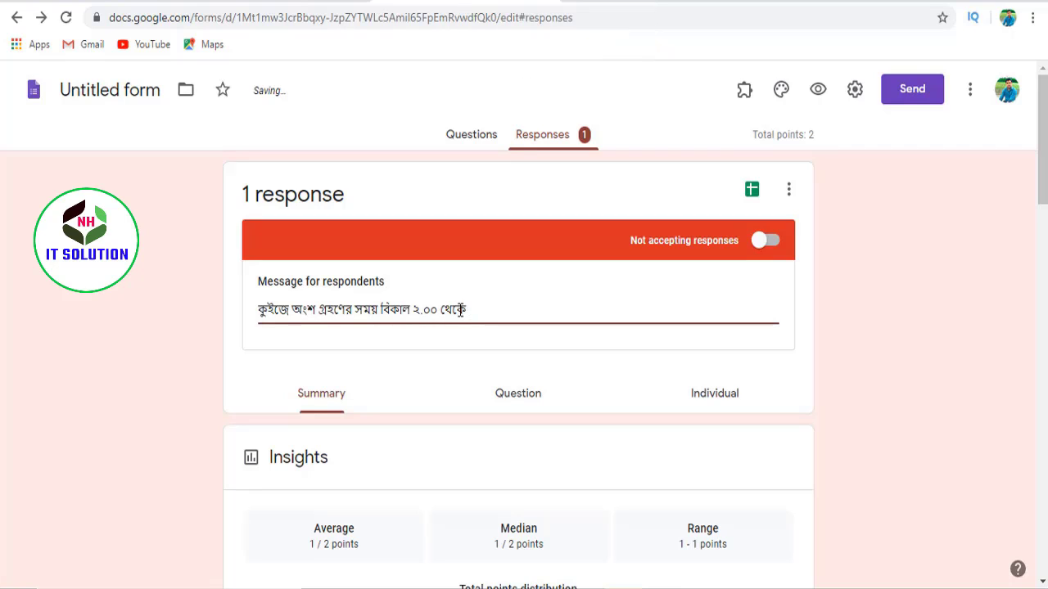
pyautogui.write('5.`00')
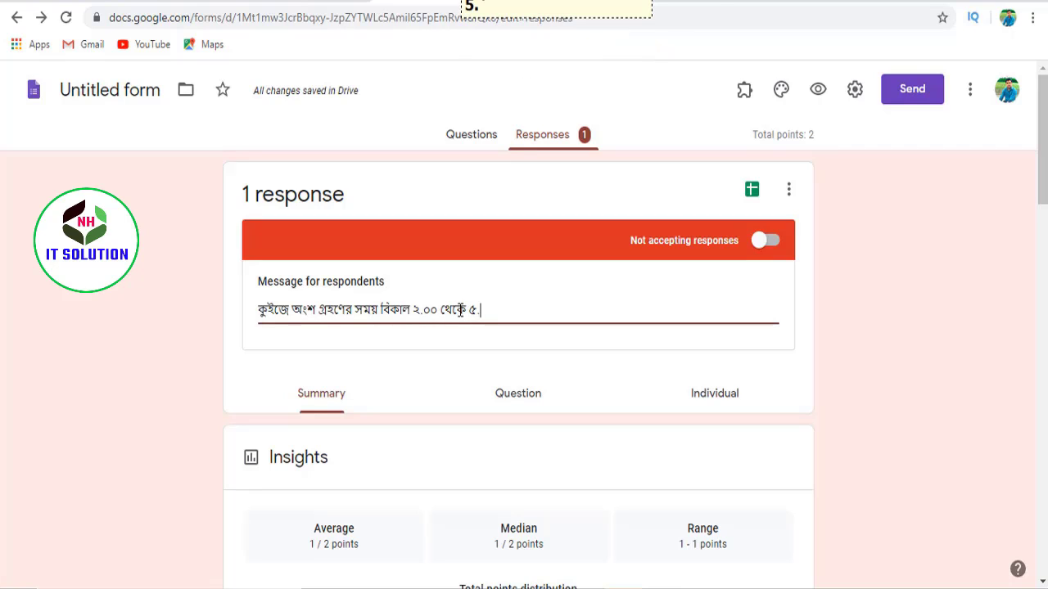
pyautogui.press('space')
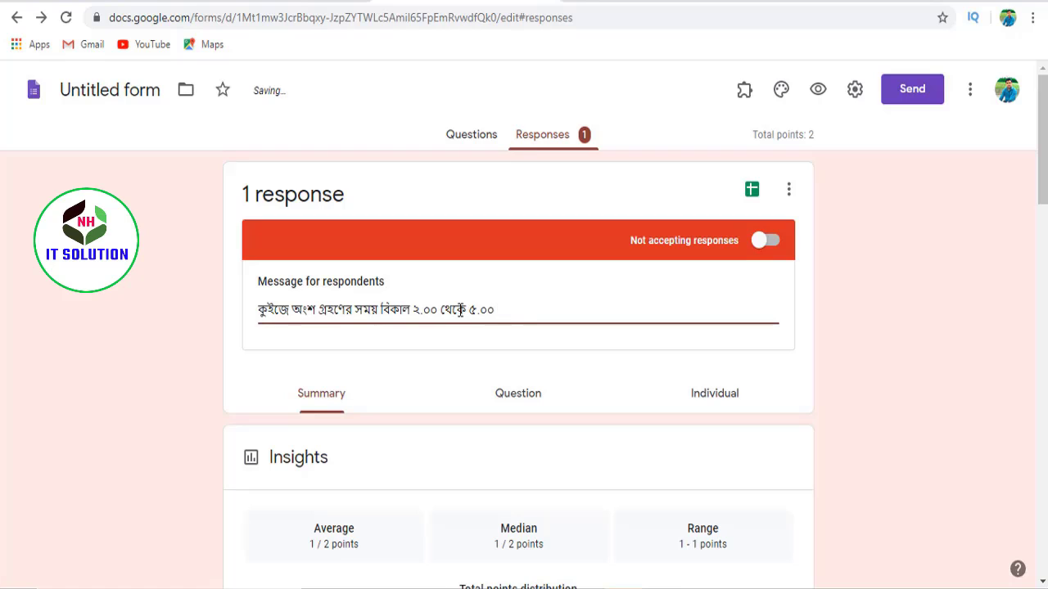
pyautogui.write('t')
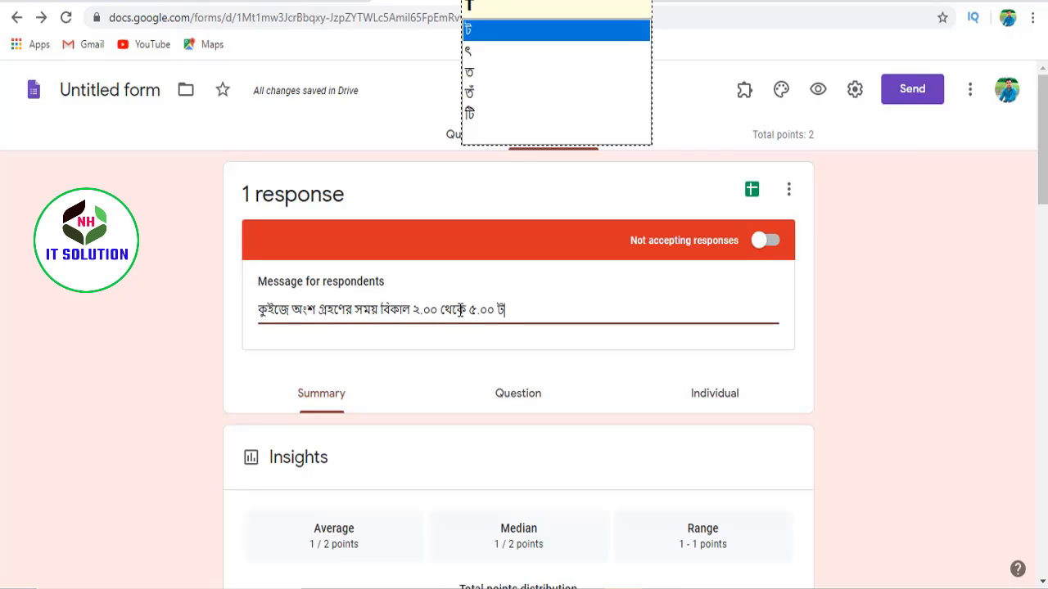
pyautogui.write('a')
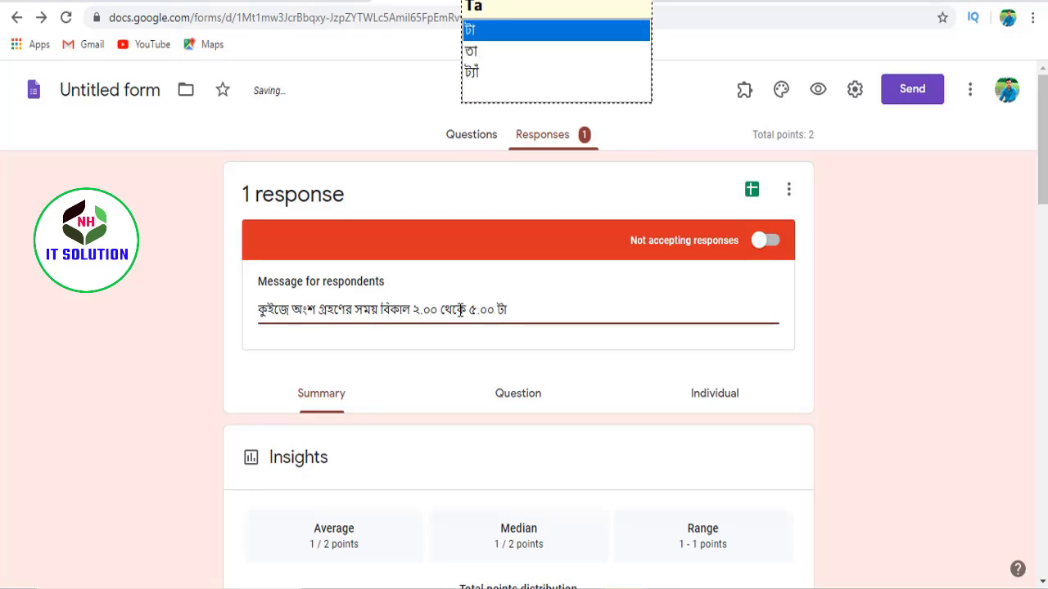
# - Insert "টা" directly after "২.০০" in the message for respondents
pyautogui.moveTo(461, 310); pyautogui.dragTo(505, 125)
pyautogui.press('Right')
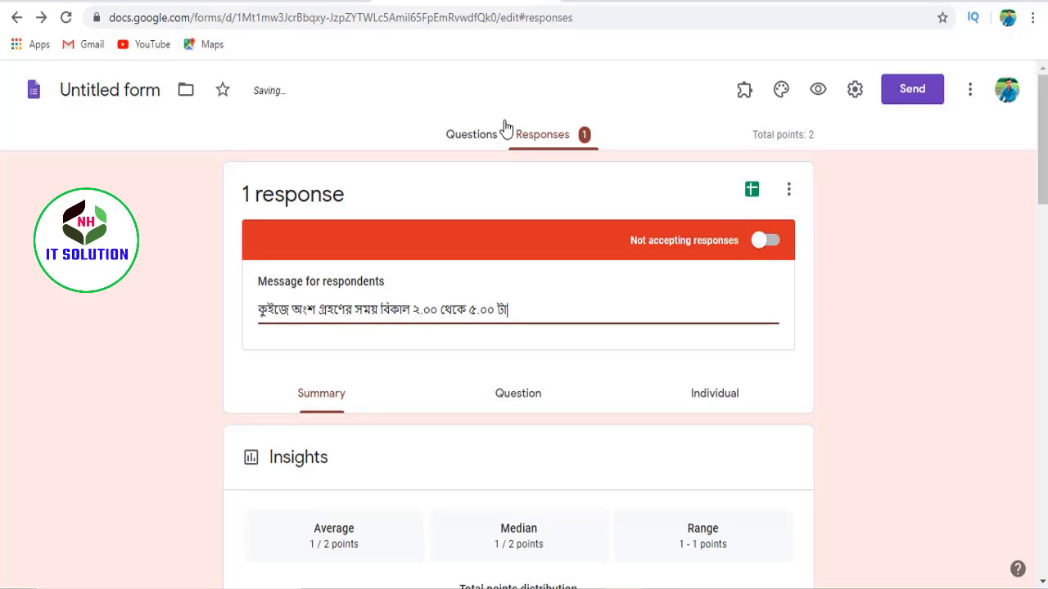
pyautogui.press('Left')
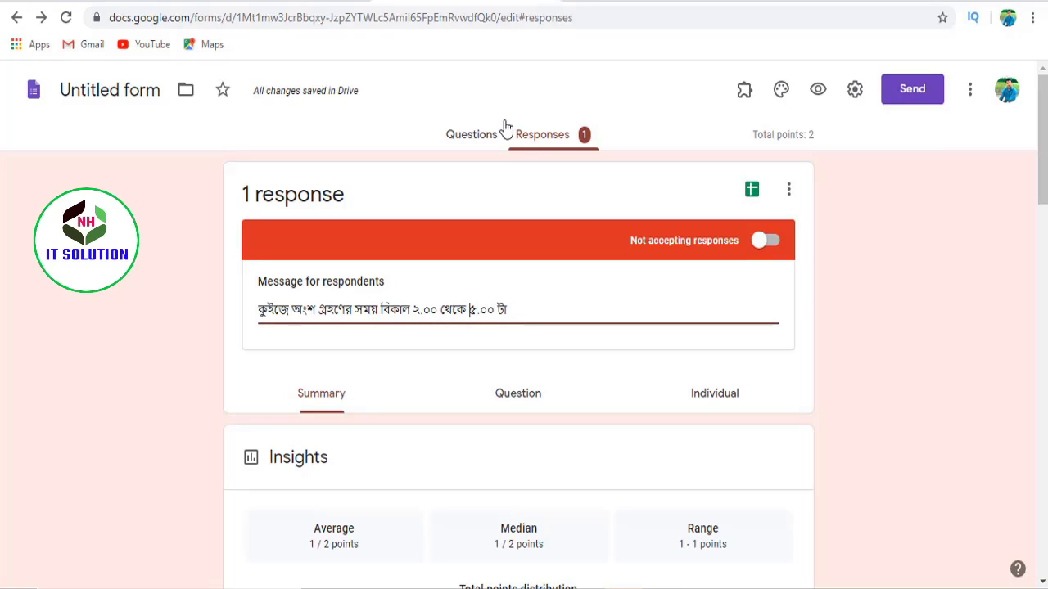
pyautogui.hotkey('ctrl', 'Left')
pyautogui.write('Ta')
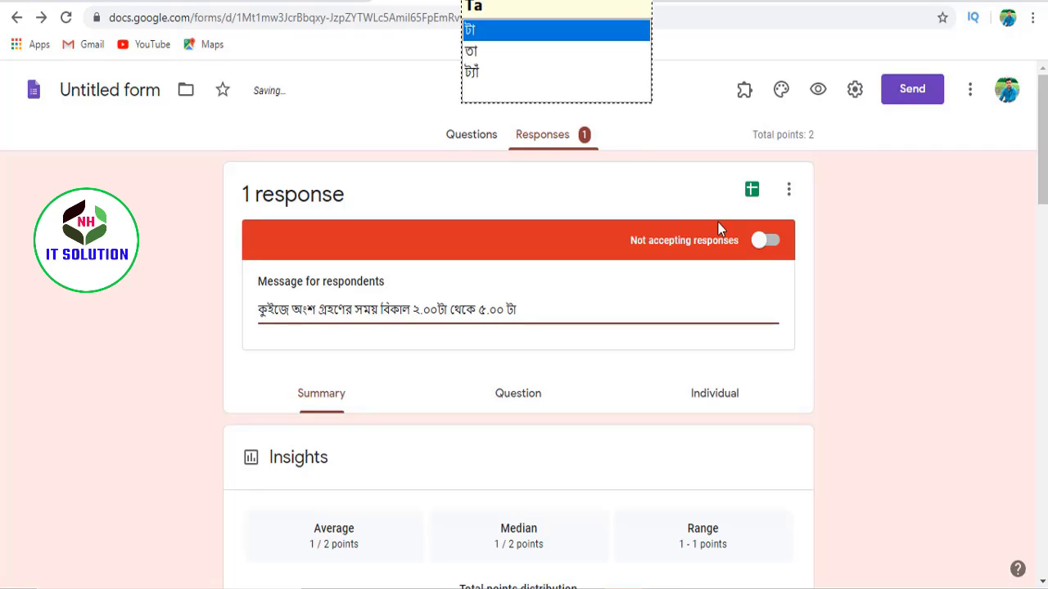
# - Finish the message for respondents with the word "পর্যন্ত" after "৫.০০ টা" and save it
pyautogui.click(537, 307)
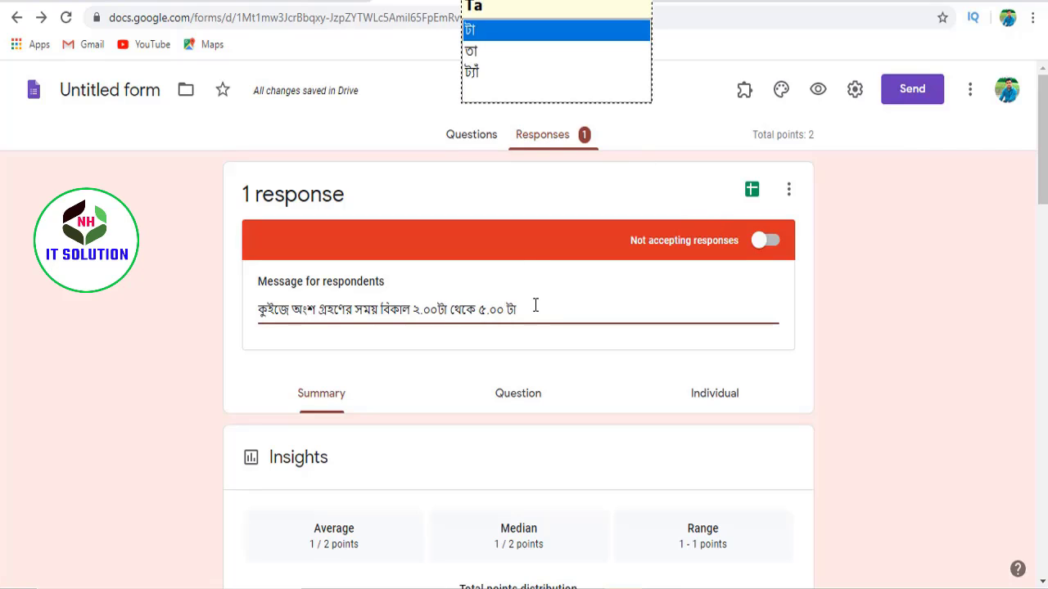
pyautogui.write('prr')
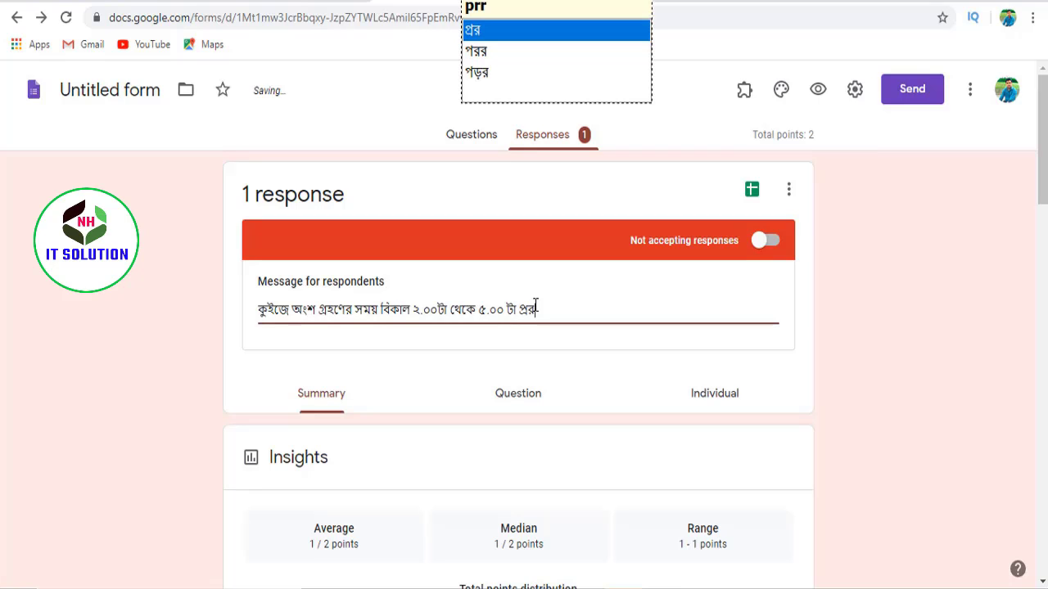
pyautogui.write('z')
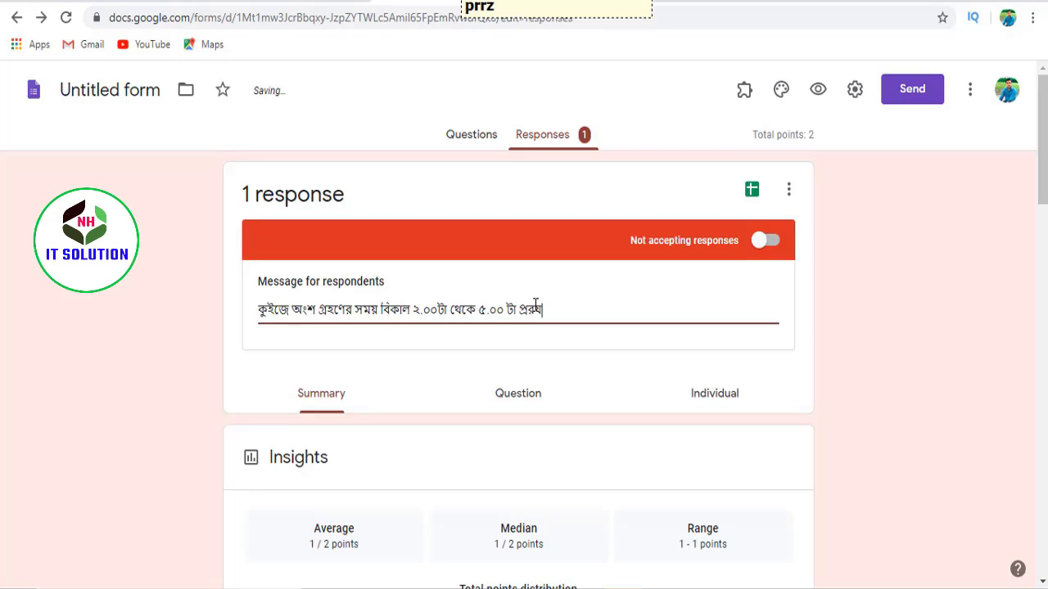
pyautogui.press('BackSpace')
pyautogui.press('BackSpace')
pyautogui.press('BackSpace')
pyautogui.write('rrznt')
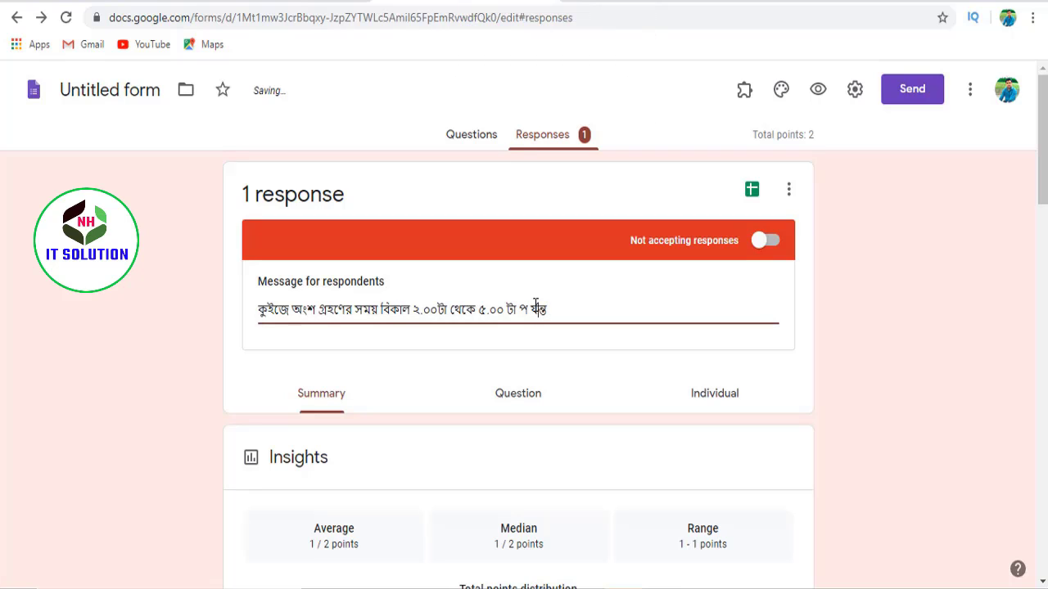
pyautogui.press('BackSpace')
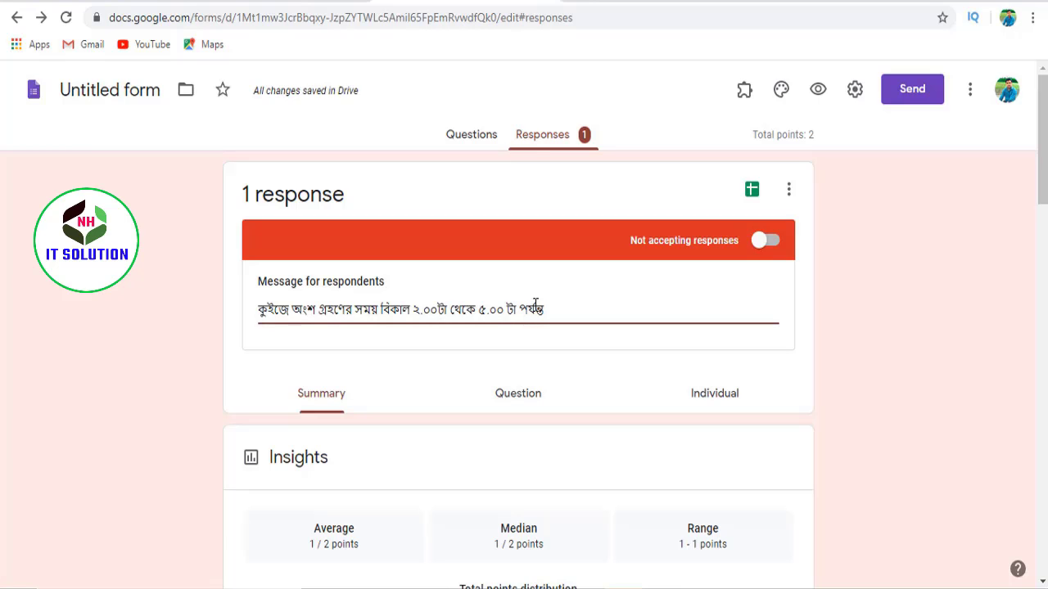
pyautogui.click(702, 302)
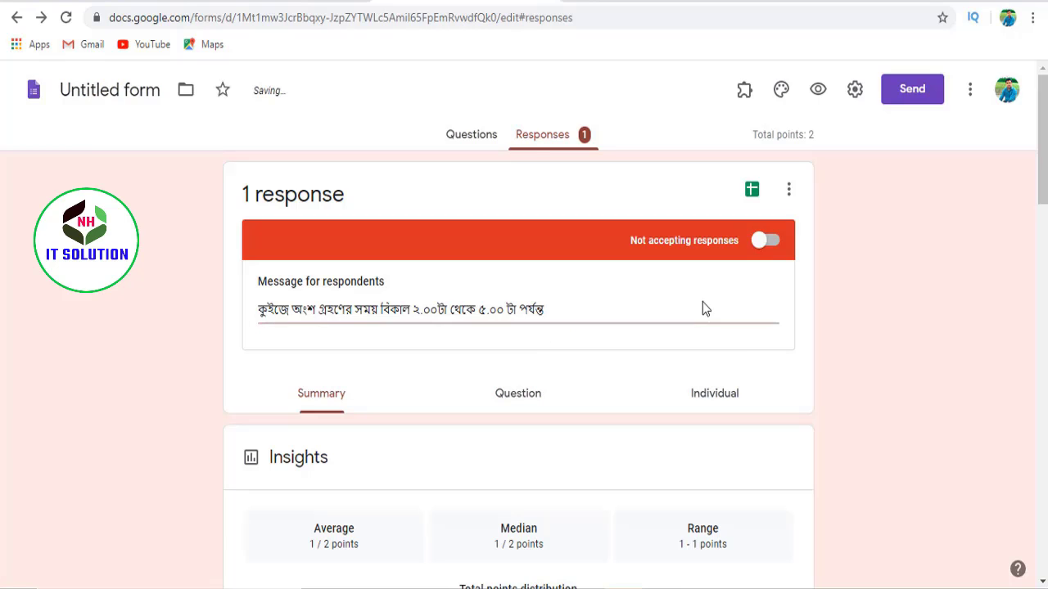
# - Reload the respondent's closed-form page to check the custom message
pyautogui.click(628, 1)
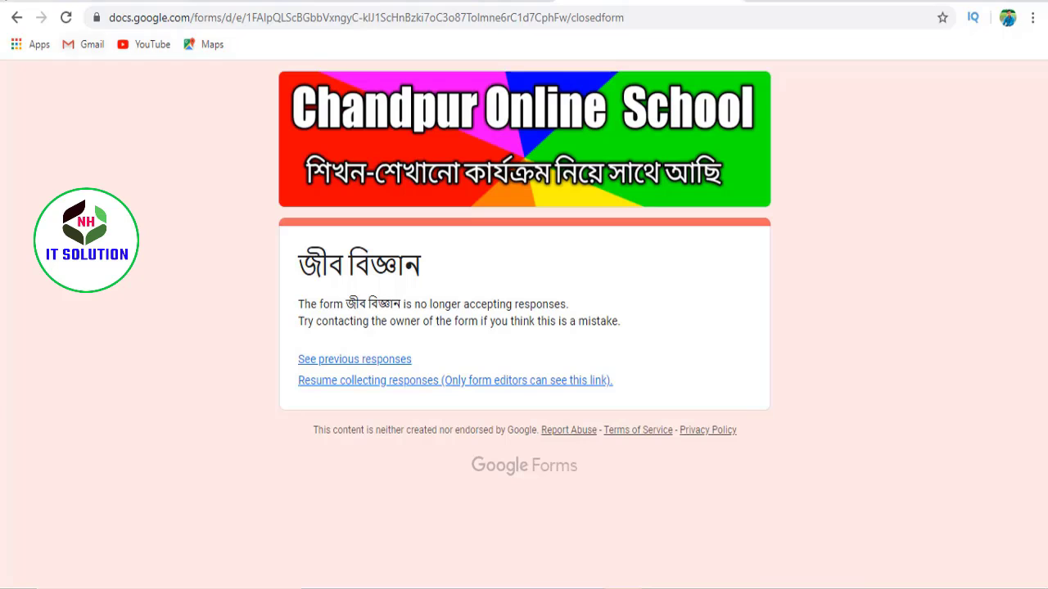
pyautogui.click(68, 20)
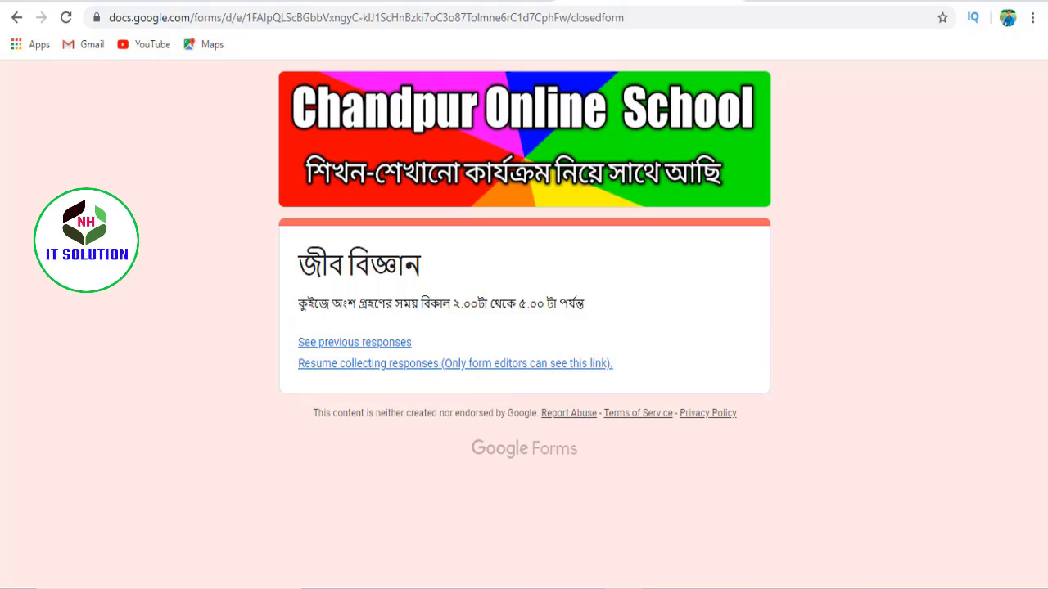
# - Turn accepting responses back on for the biology quiz and reload the respondent's page to check its availability
pyautogui.click(507, 4)
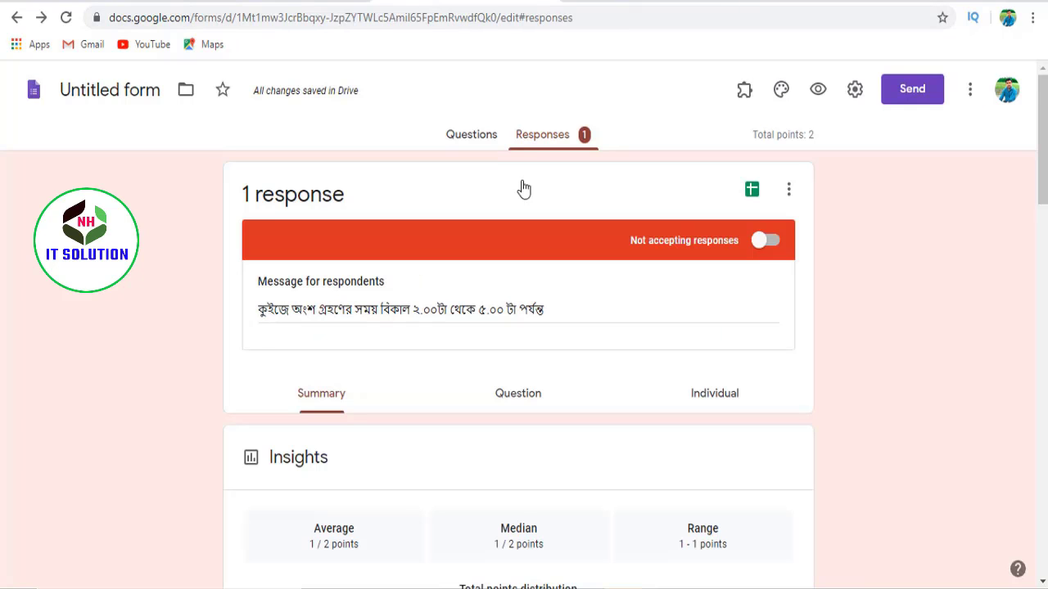
pyautogui.click(784, 239)
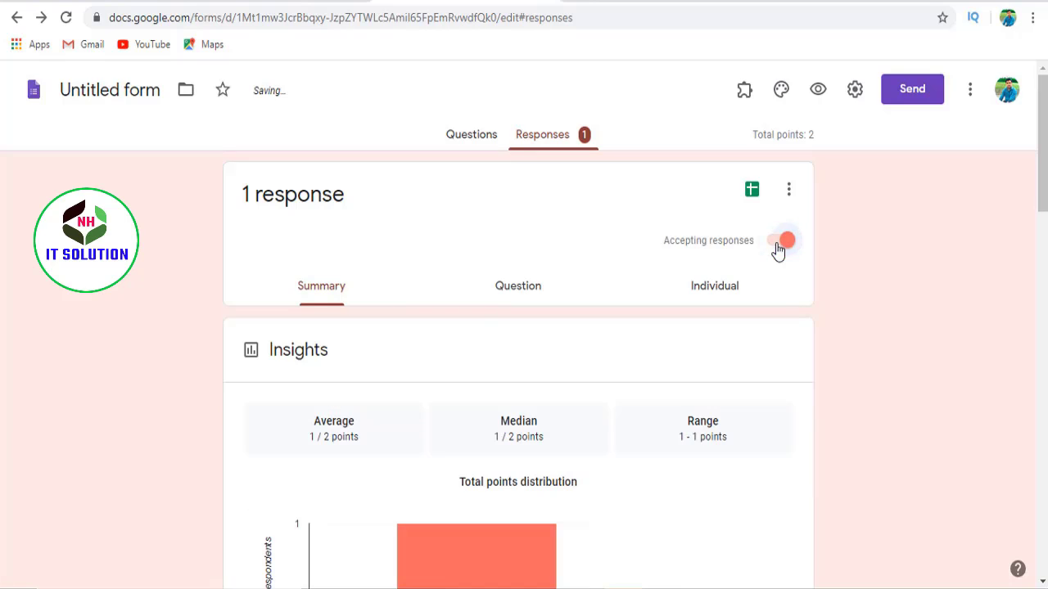
pyautogui.click(591, 2)
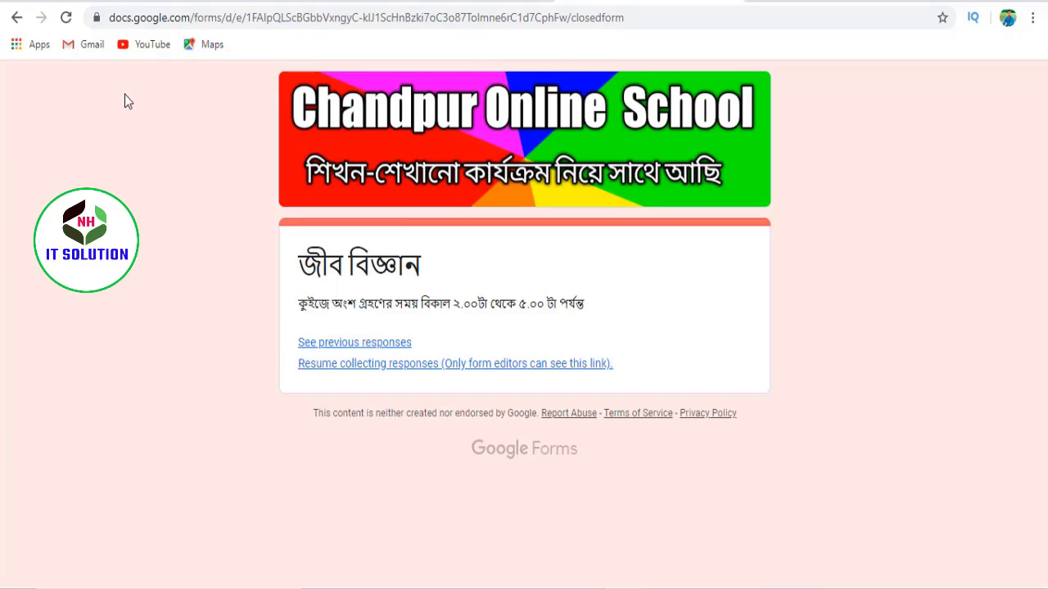
pyautogui.click(72, 18)
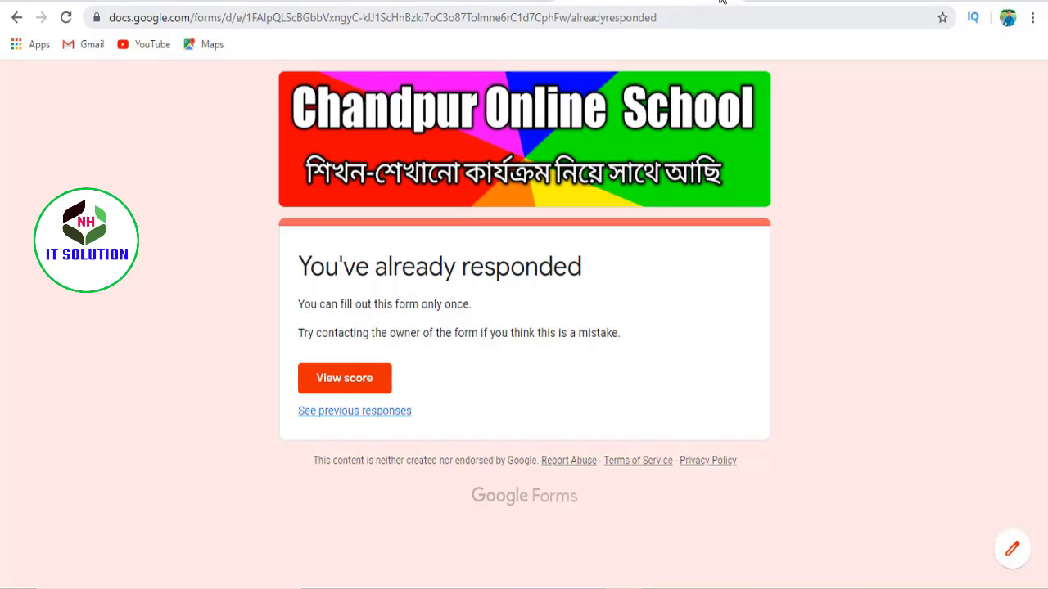
# - Return to the form editor and open the Form Notifications add-on
pyautogui.click(459, 1)
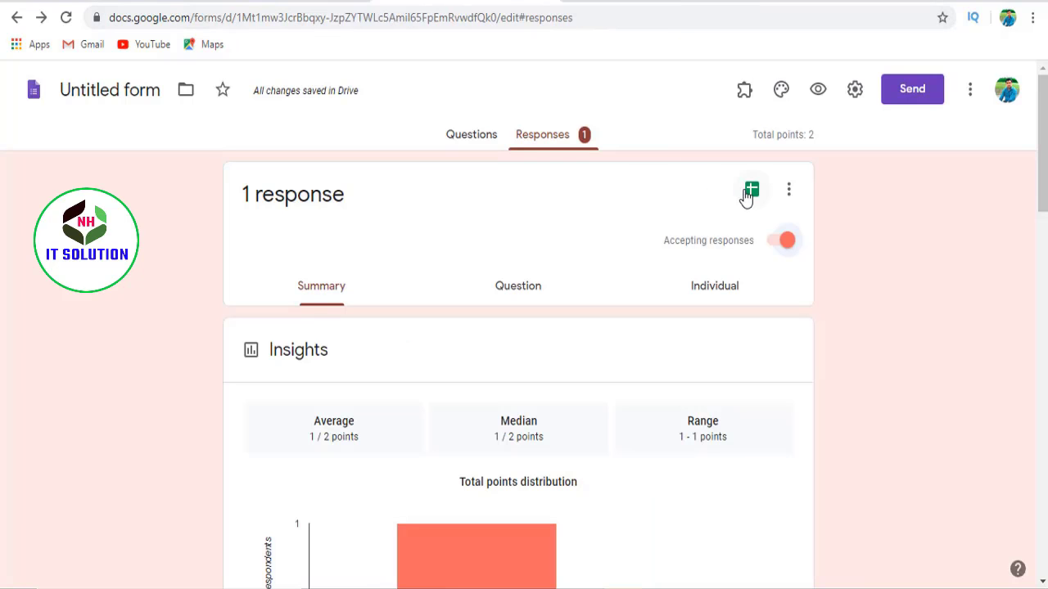
pyautogui.click(746, 91)
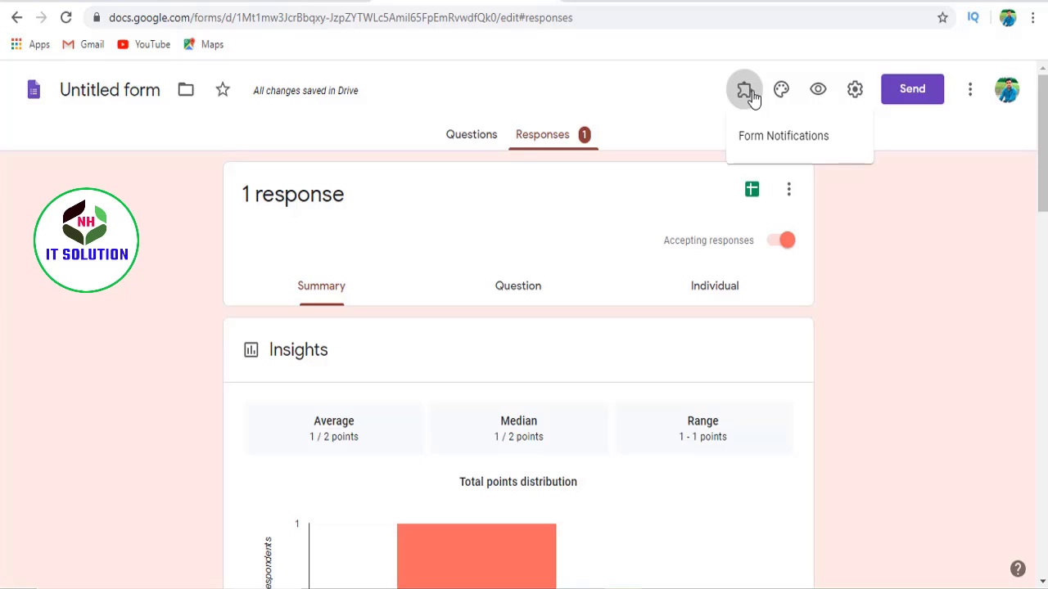
pyautogui.click(786, 139)
pyautogui.click(483, 175)
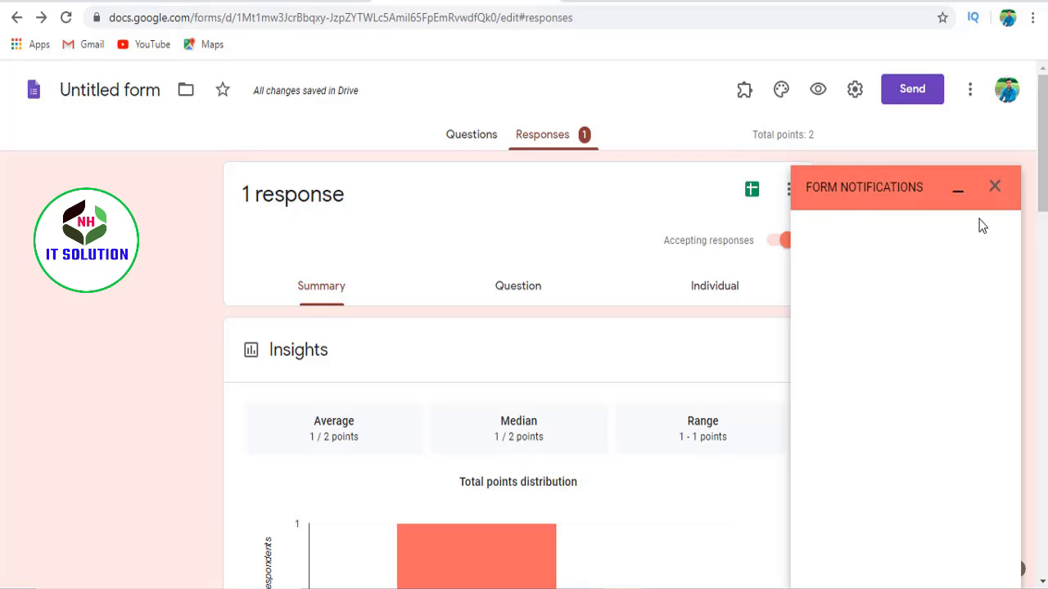
pyautogui.click(744, 92)
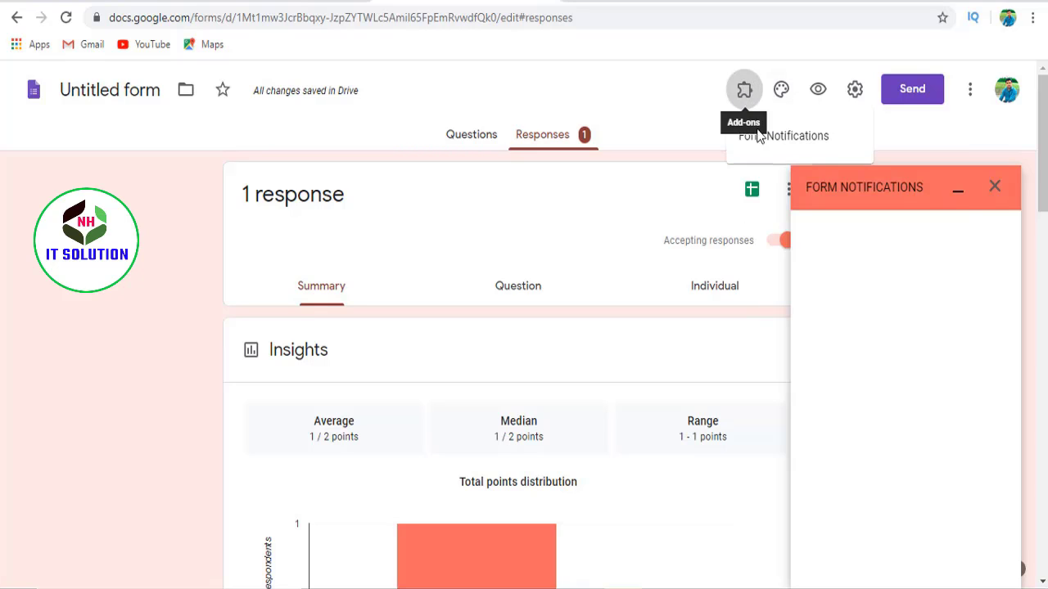
pyautogui.click(773, 141)
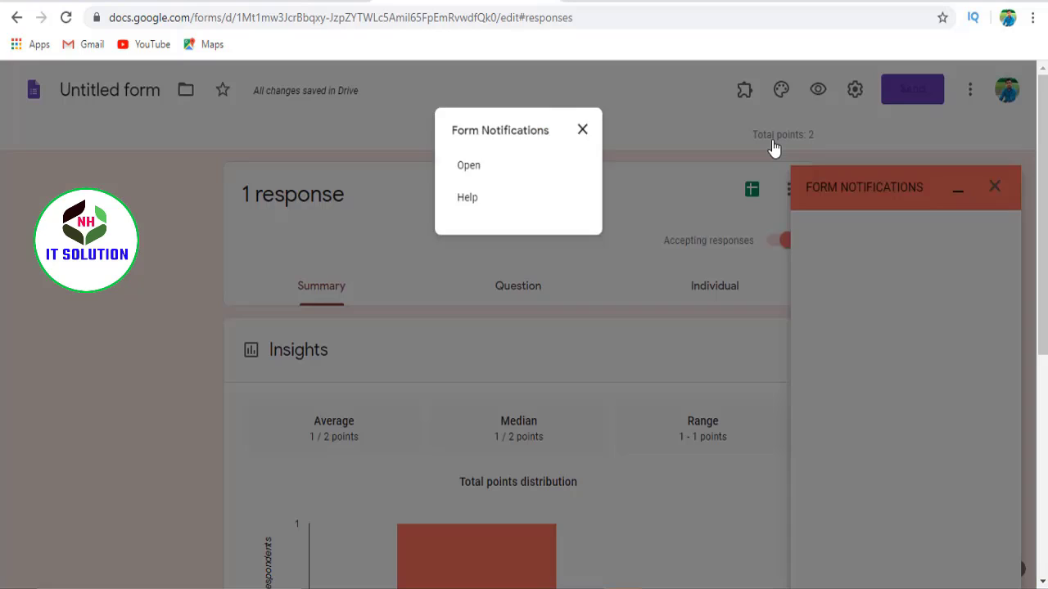
pyautogui.click(590, 128)
pyautogui.scroll(-1, 949, 284)
pyautogui.scroll(1, 947, 265)
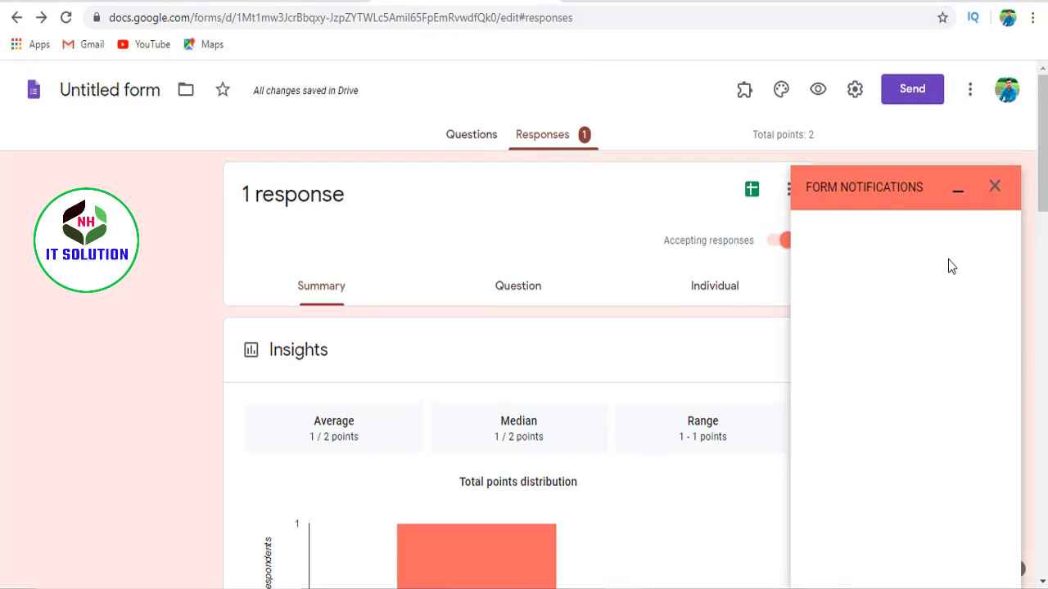